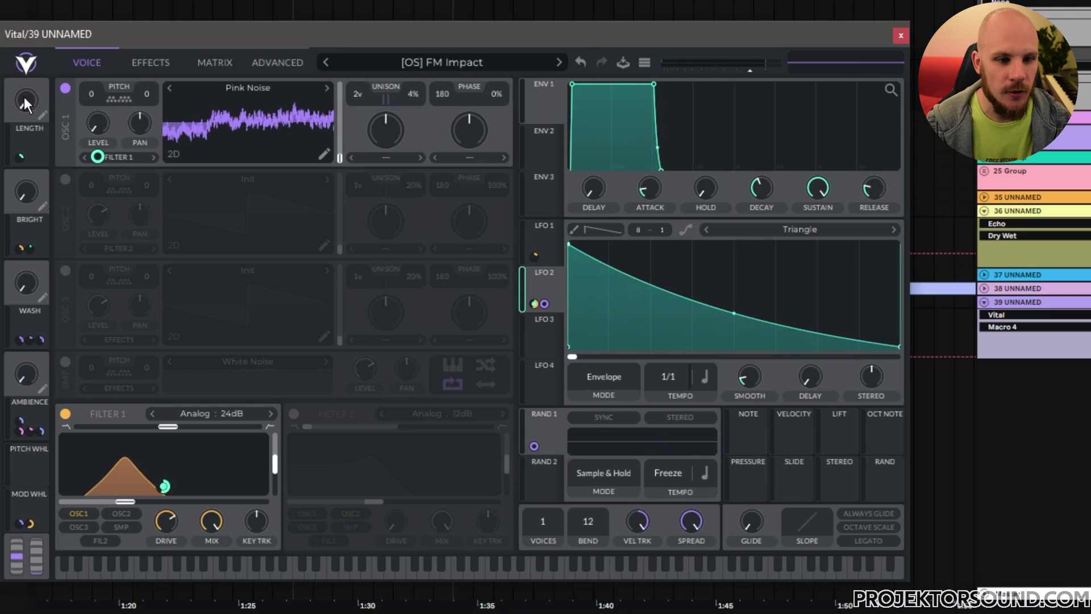
Audition the [OS] FM Impact preset by raising its Length, Bright, Wash and Ambience macros
{"action": "mouse_move", "coordinate": [24, 96]}
{"action": "left_mouse_down"}
{"action": "mouse_move", "coordinate": [51, 25]}
{"action": "mouse_move", "coordinate": [39, 84]}
{"action": "left_mouse_up"}
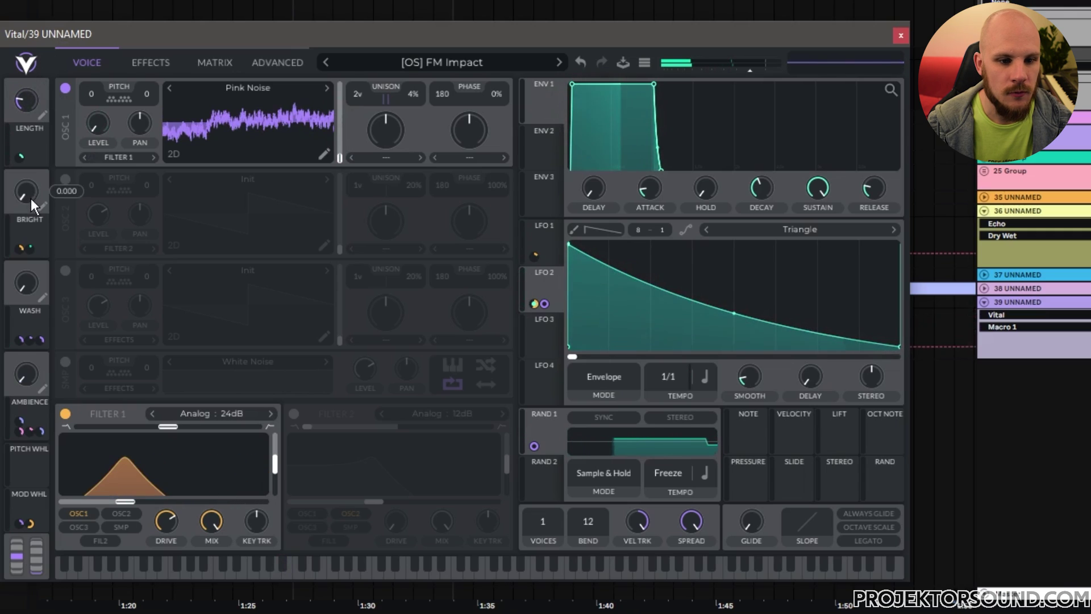
{"action": "left_click_drag", "start_coordinate": [31, 199], "coordinate": [65, 100]}
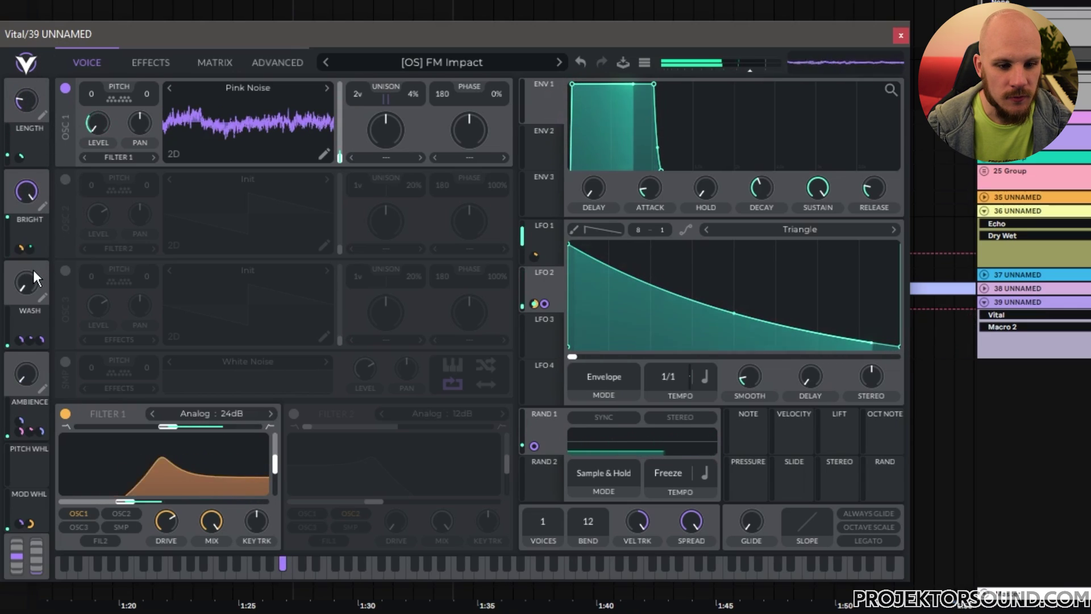
{"action": "left_click_drag", "start_coordinate": [33, 269], "coordinate": [33, 214]}
{"action": "left_click_drag", "start_coordinate": [29, 380], "coordinate": [63, 291]}
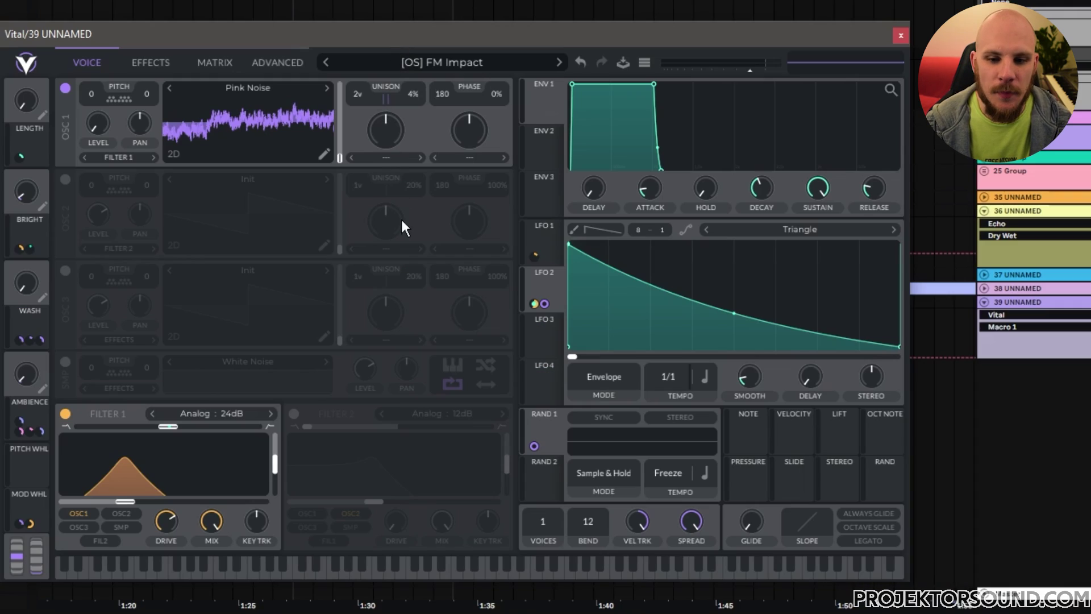
Examine the phase distortion options of oscillator 1, including the FM and RM sources
{"action": "left_click", "coordinate": [475, 159]}
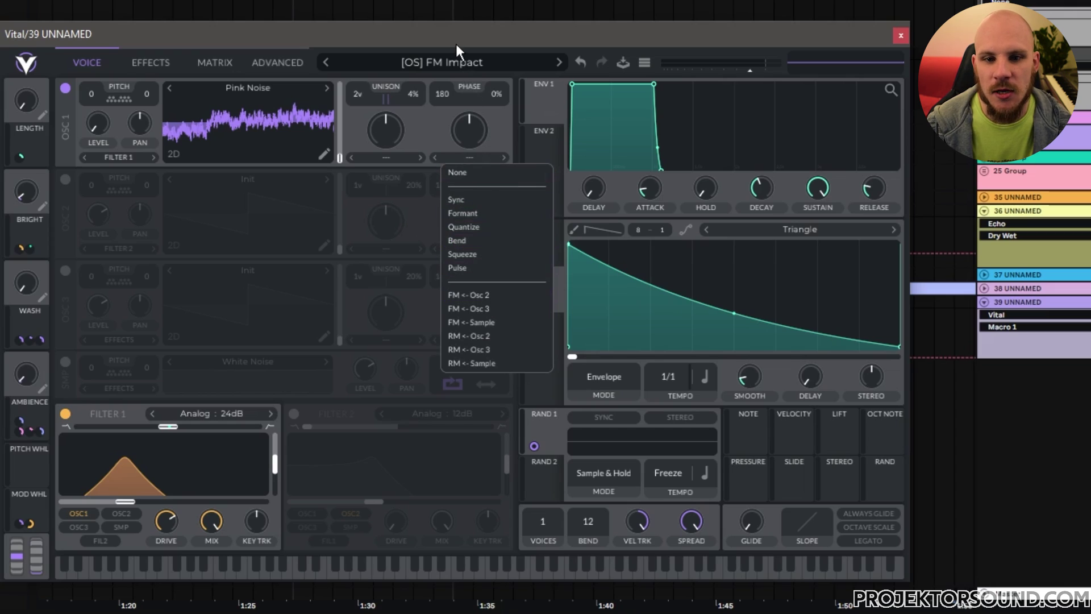
{"action": "left_click_drag", "start_coordinate": [455, 42], "coordinate": [456, 45]}
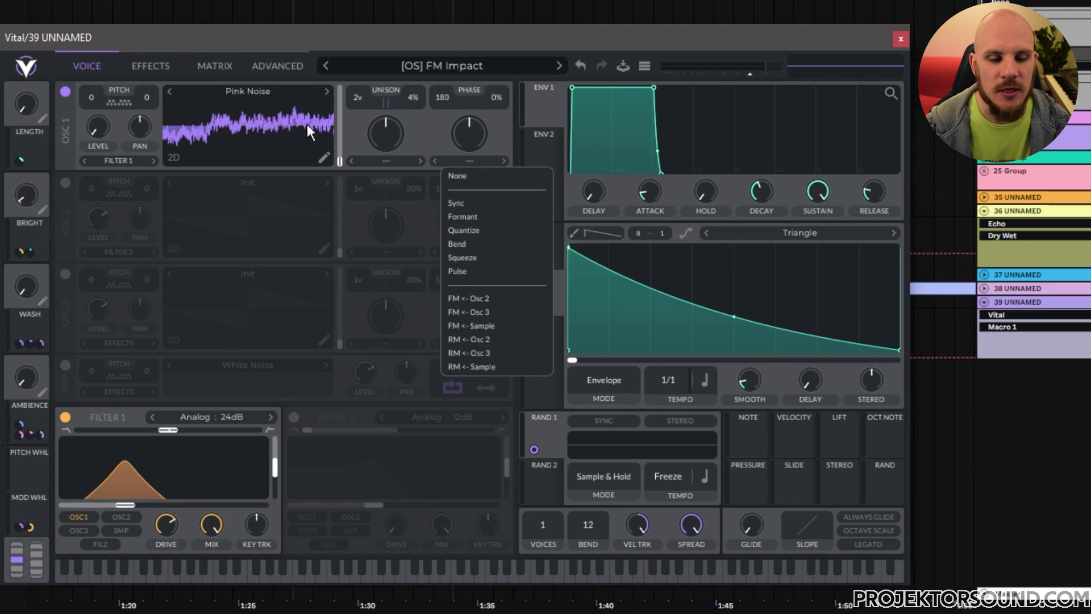
Enable oscillator 2, load the V3 Nice FM wavetable from Glitch Psytrance Essentials Vol3 and scan through its wave frames
{"action": "left_click", "coordinate": [74, 196]}
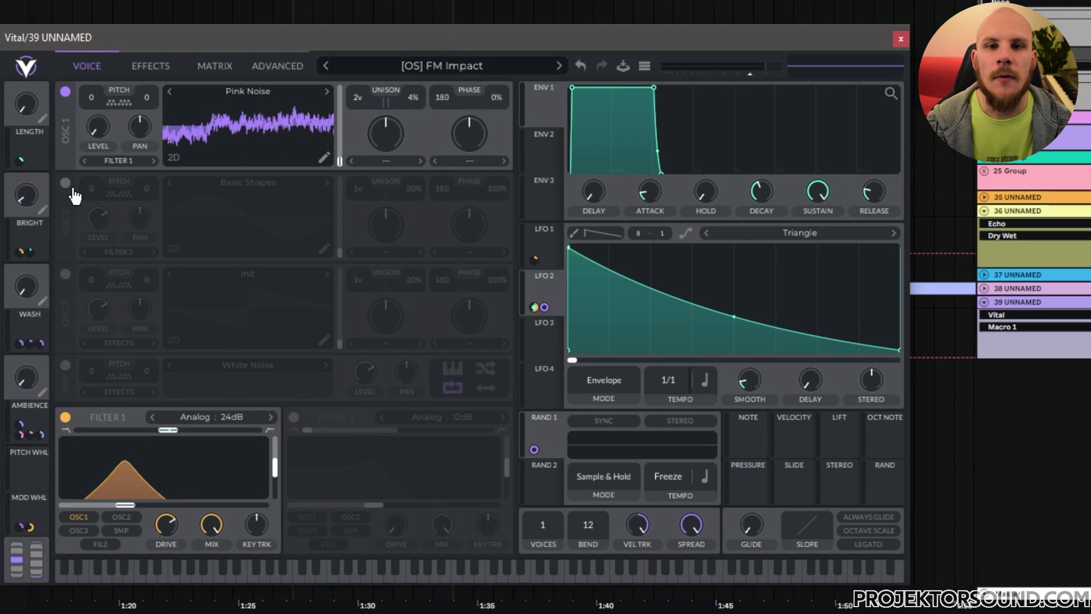
{"action": "left_click", "coordinate": [65, 188]}
{"action": "left_click", "coordinate": [295, 182]}
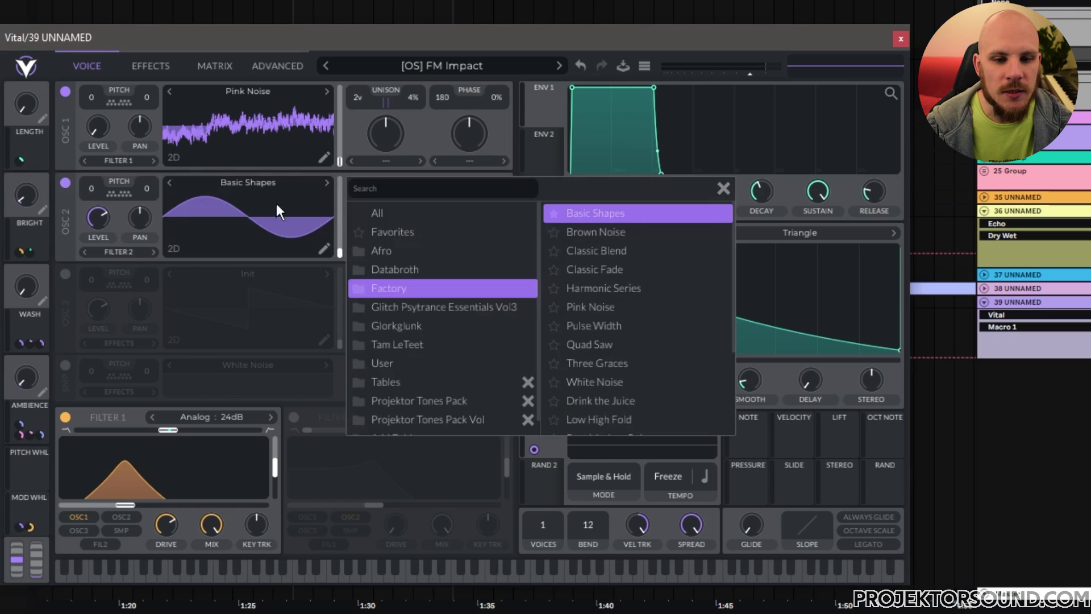
{"action": "left_click", "coordinate": [452, 308]}
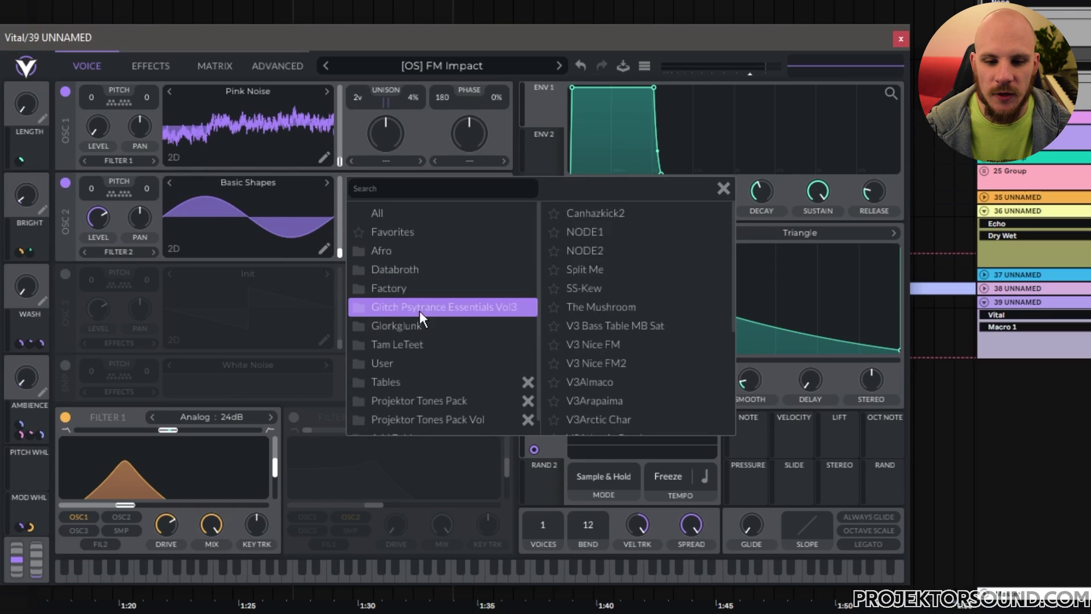
{"action": "left_click", "coordinate": [605, 346]}
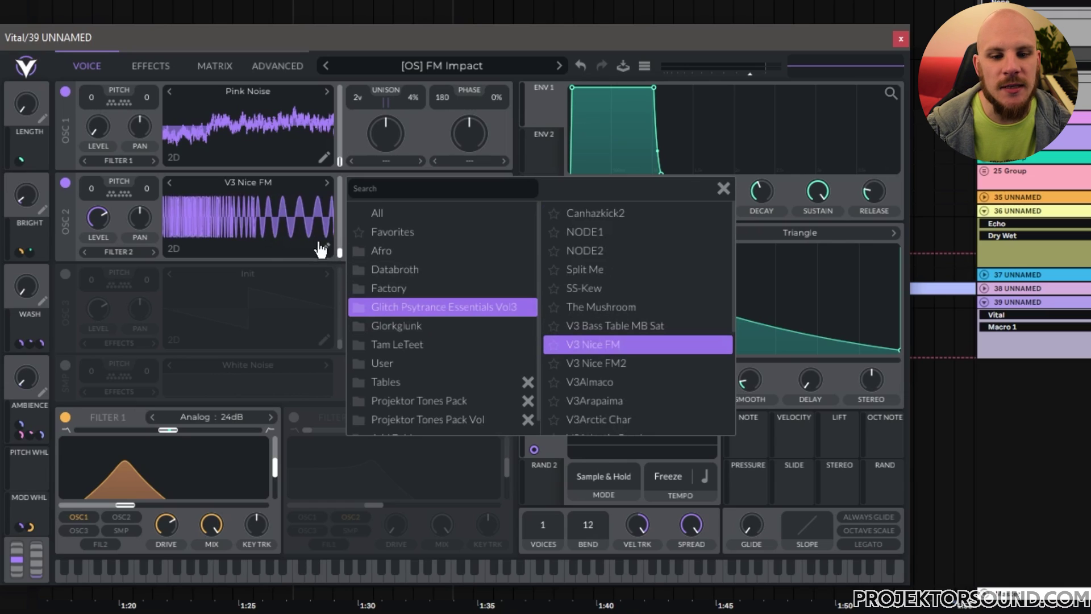
{"action": "mouse_move", "coordinate": [342, 253]}
{"action": "left_mouse_down"}
{"action": "mouse_move", "coordinate": [343, 194]}
{"action": "mouse_move", "coordinate": [337, 253]}
{"action": "left_mouse_up"}
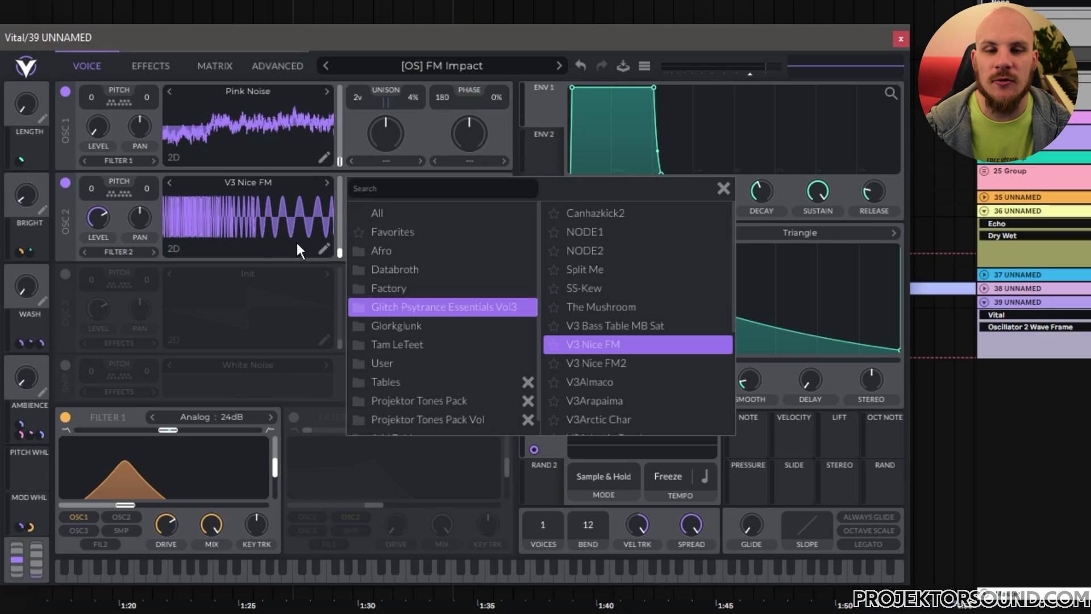
Replace oscillator 2's wavetable with V3 Nice FM2 and scan through its wave frames
{"action": "left_click", "coordinate": [609, 361]}
{"action": "mouse_move", "coordinate": [340, 251]}
{"action": "left_mouse_down"}
{"action": "mouse_move", "coordinate": [344, 175]}
{"action": "mouse_move", "coordinate": [338, 270]}
{"action": "left_mouse_up"}
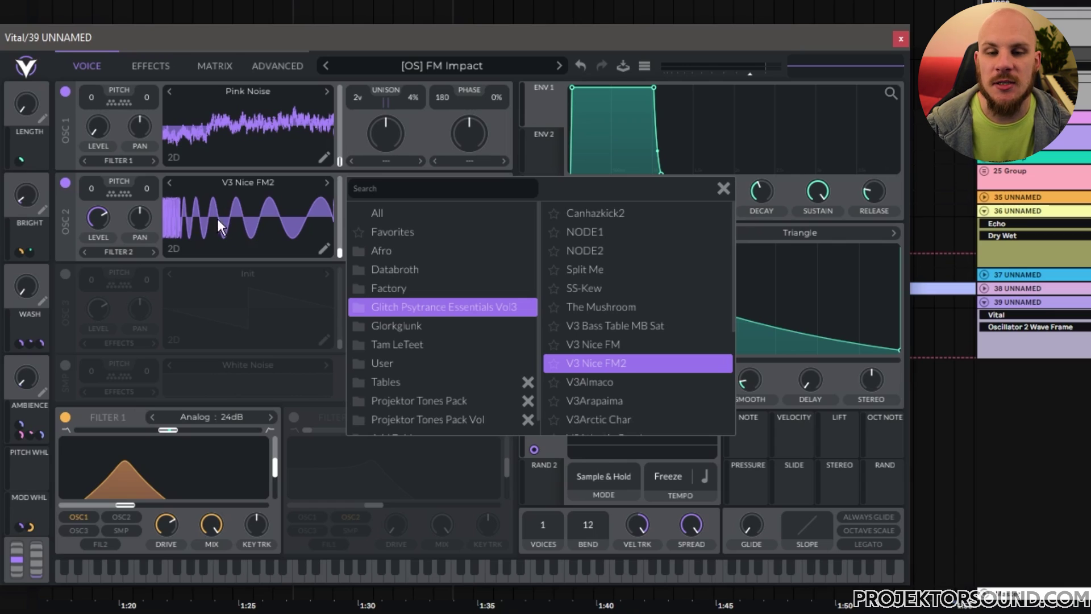
{"action": "left_click_drag", "start_coordinate": [341, 219], "coordinate": [351, 195]}
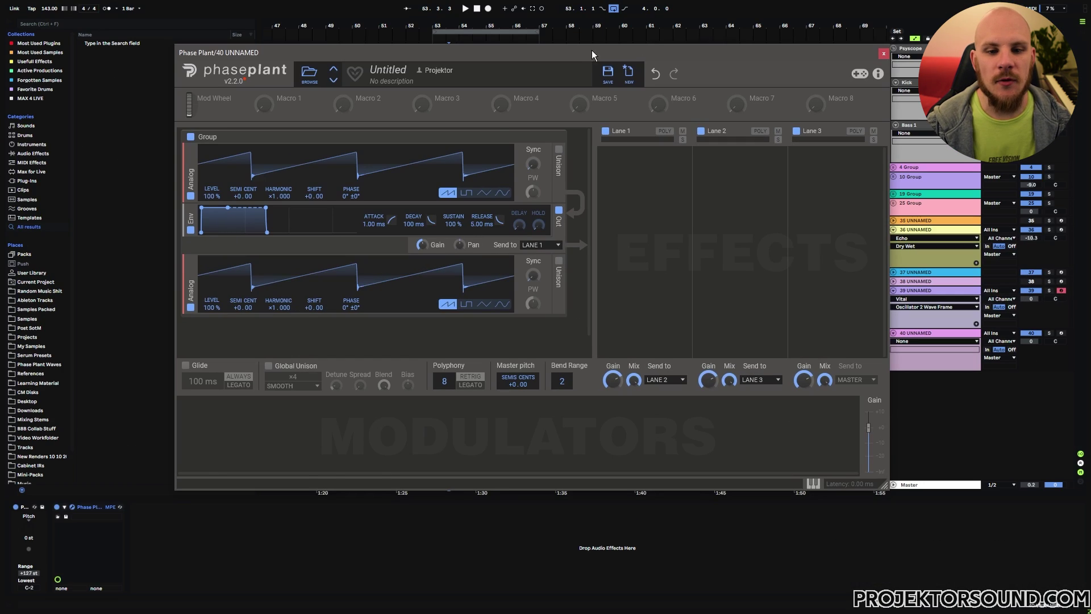
Set the second Analog oscillator to a sine wave and try routing its output to the first oscillator's Shift
{"action": "left_click", "coordinate": [500, 306]}
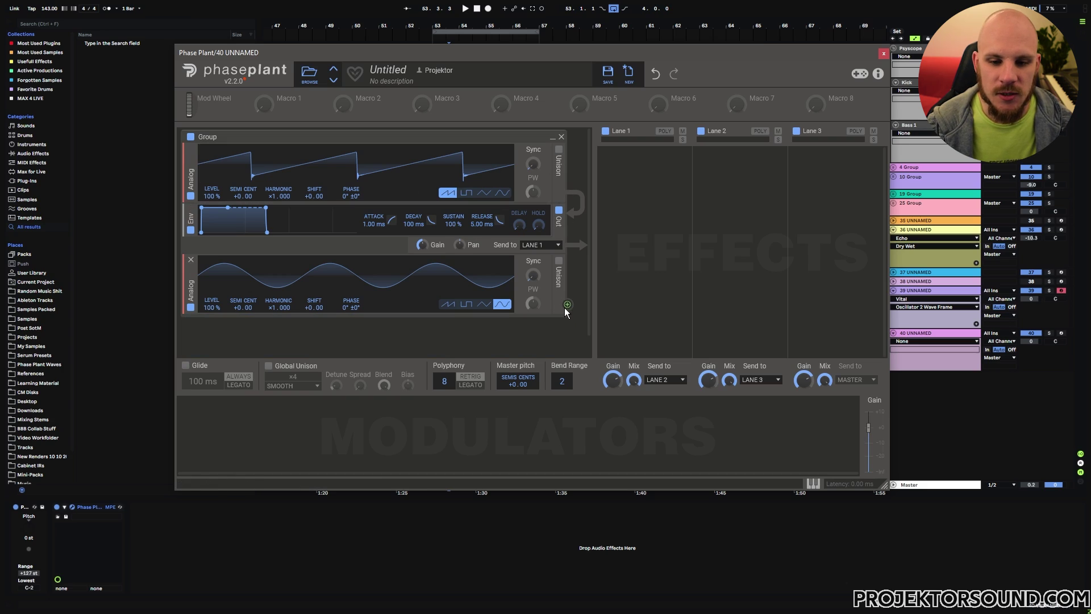
{"action": "left_click_drag", "start_coordinate": [568, 305], "coordinate": [342, 254]}
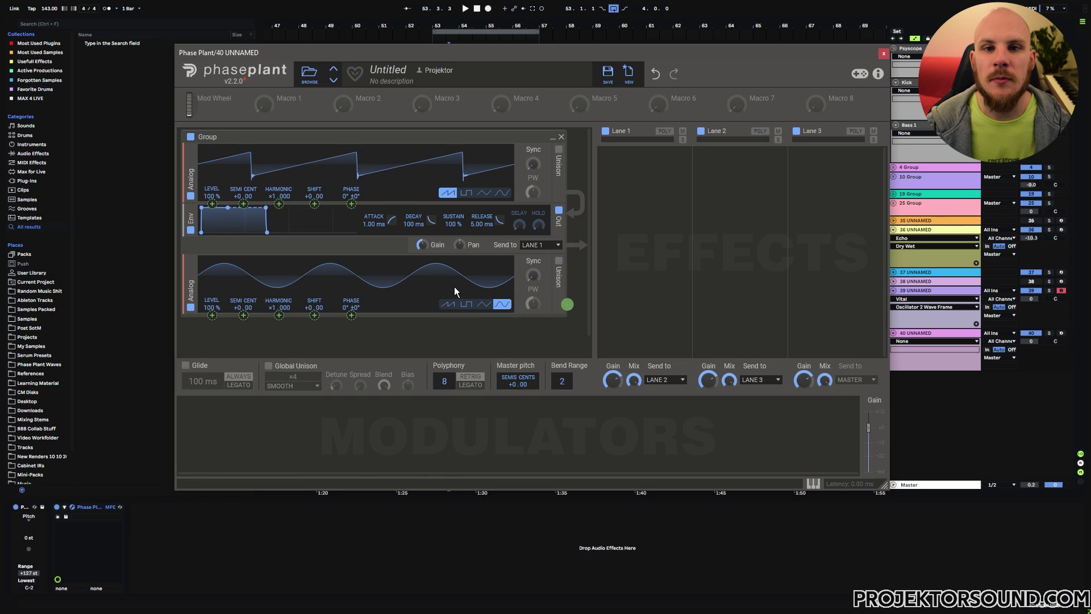
{"action": "left_click_drag", "start_coordinate": [567, 304], "coordinate": [316, 205]}
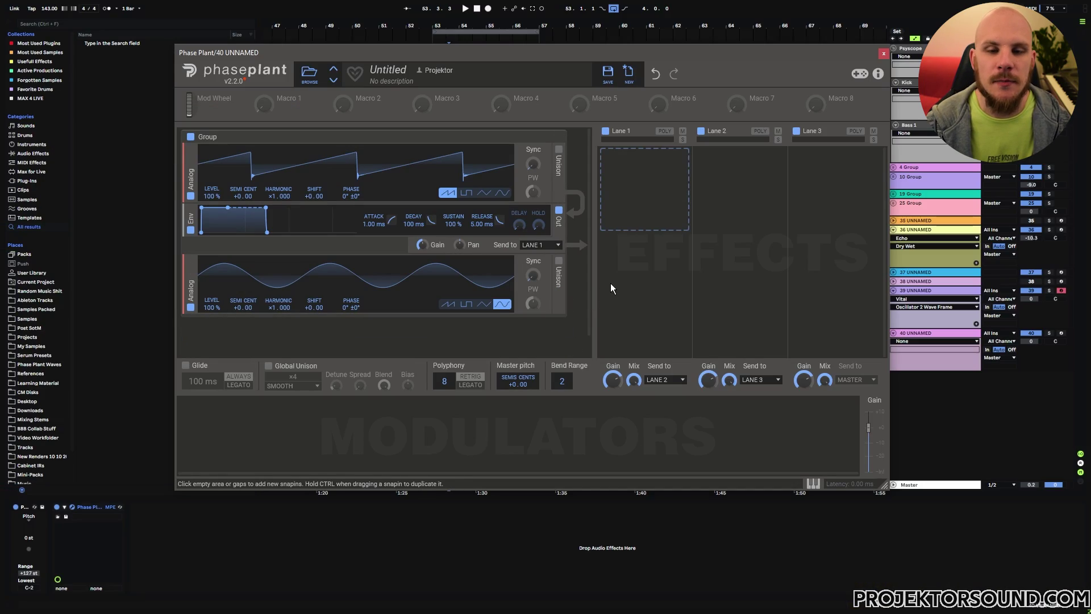
Close Phase Plant and reopen the Vital instance on track 39 UNNAMED
{"action": "left_click", "coordinate": [883, 54]}
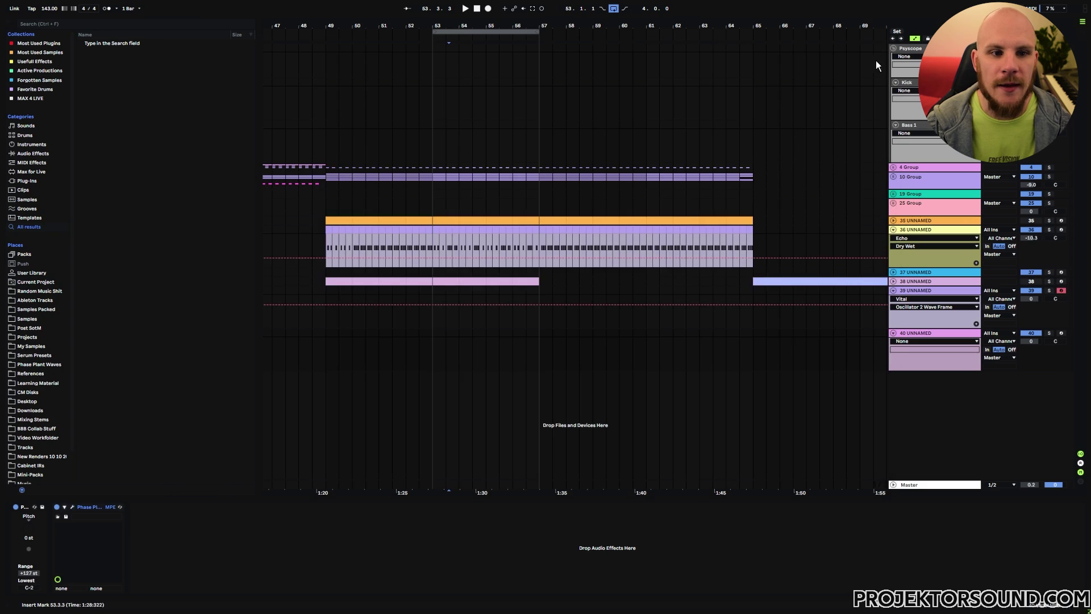
{"action": "left_click", "coordinate": [908, 291]}
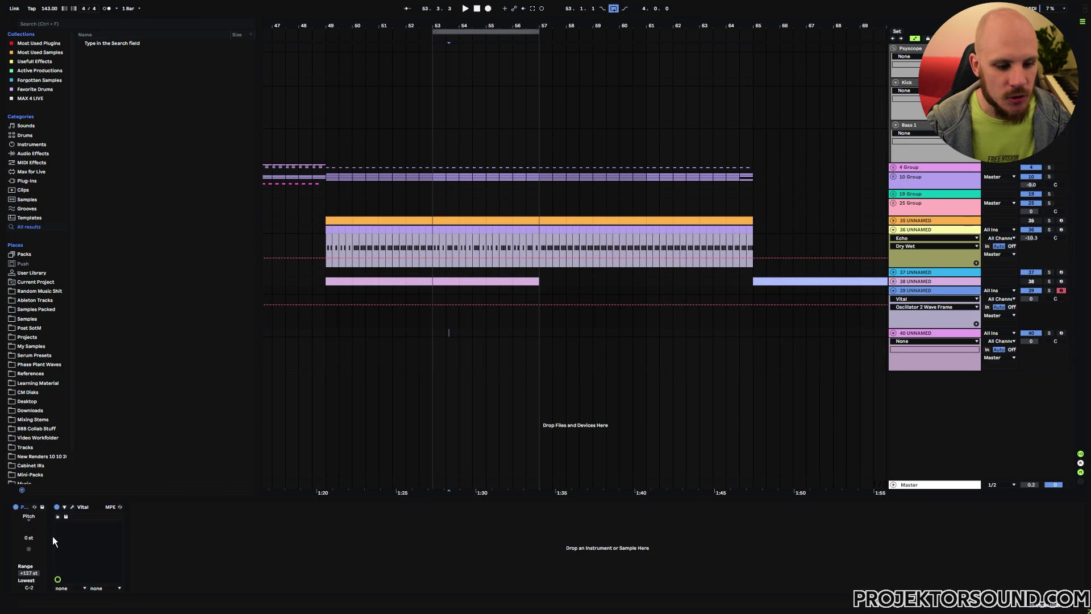
{"action": "left_click", "coordinate": [72, 506]}
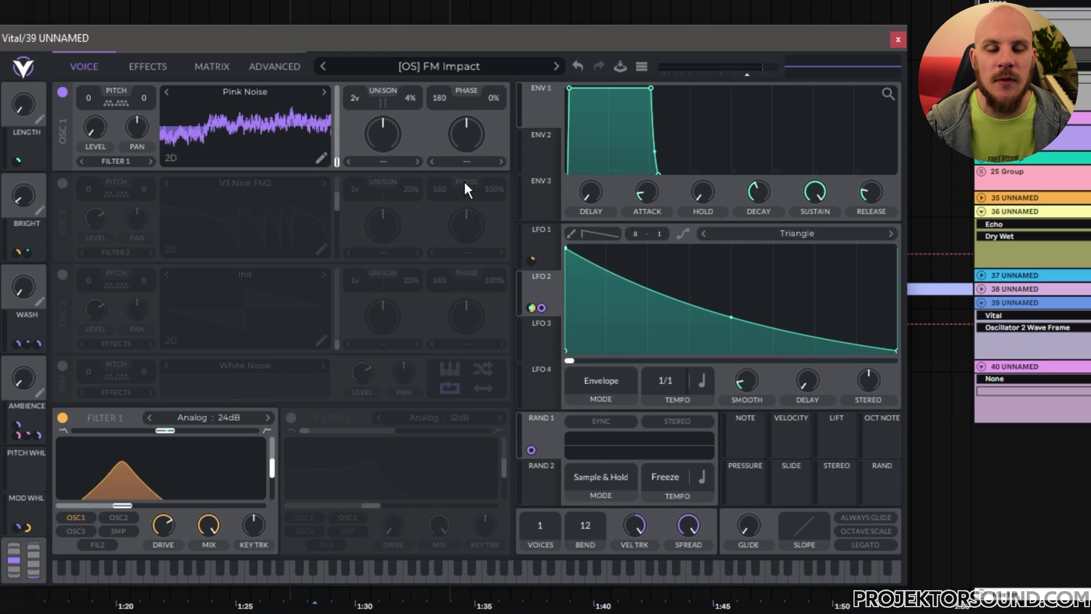
Reshape LFO 1's triangle by adding a full-height peak near its start and a zero-level point before the original peak
{"action": "left_click", "coordinate": [540, 244]}
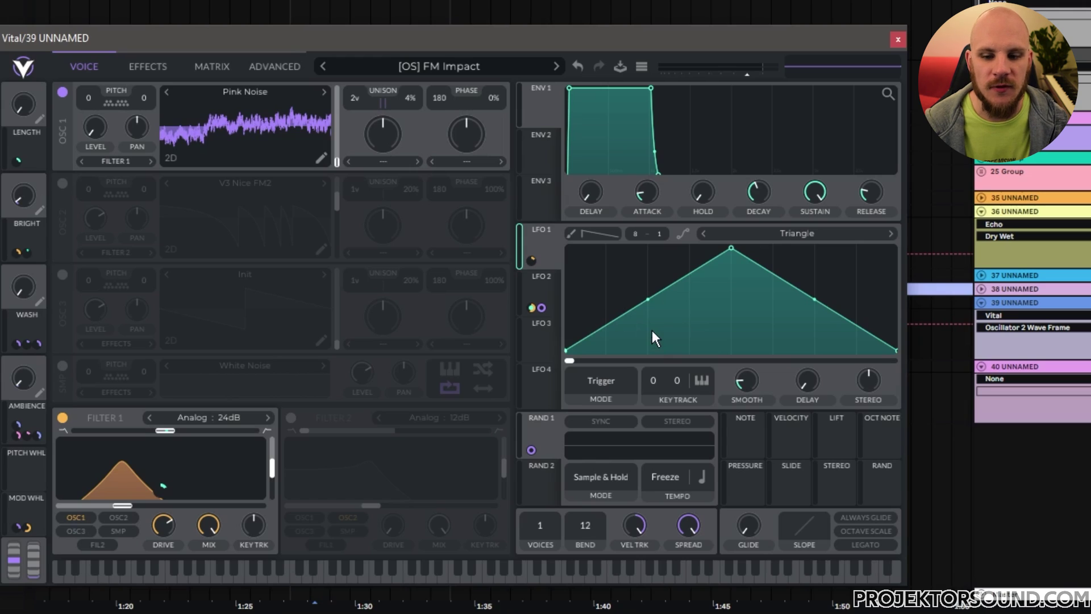
{"action": "left_click_drag", "start_coordinate": [647, 300], "coordinate": [651, 264]}
{"action": "double_click", "coordinate": [684, 317]}
{"action": "left_click_drag", "start_coordinate": [684, 316], "coordinate": [690, 364]}
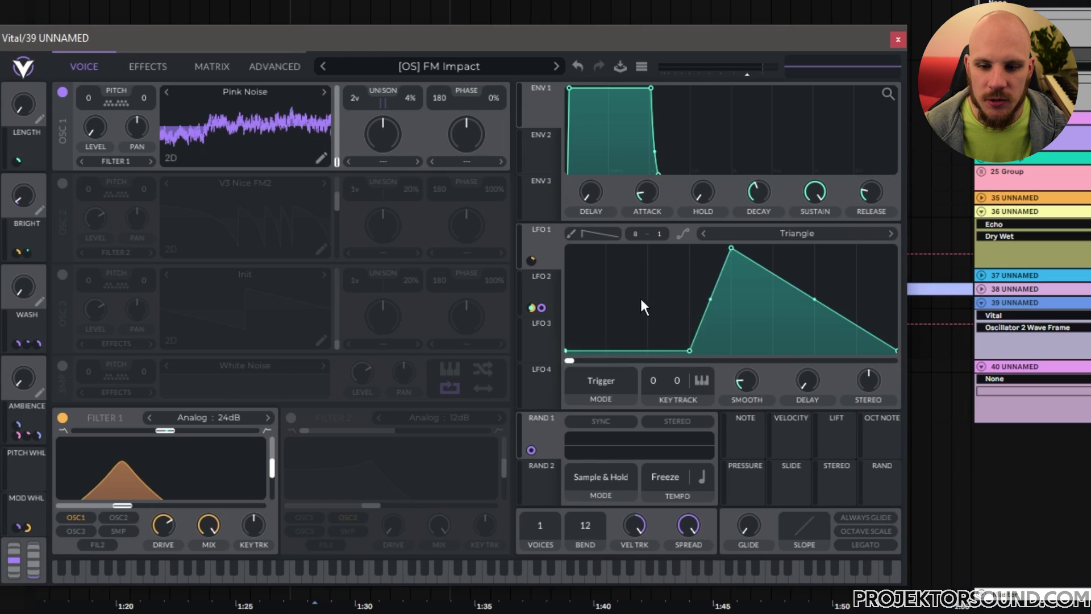
{"action": "double_click", "coordinate": [595, 350]}
{"action": "left_click_drag", "start_coordinate": [595, 349], "coordinate": [594, 233]}
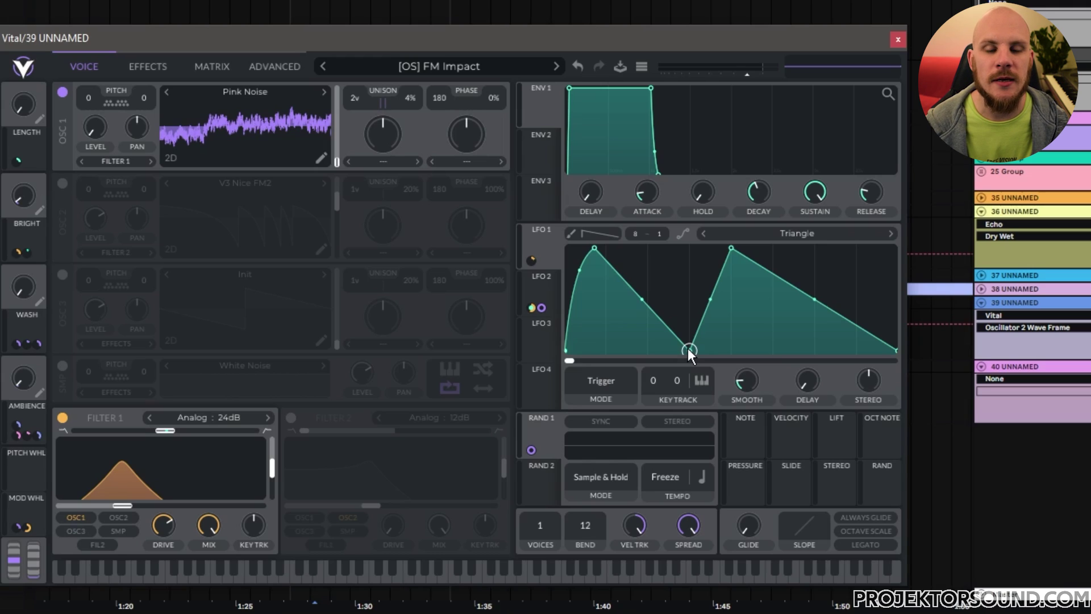
{"action": "left_click", "coordinate": [468, 162]}
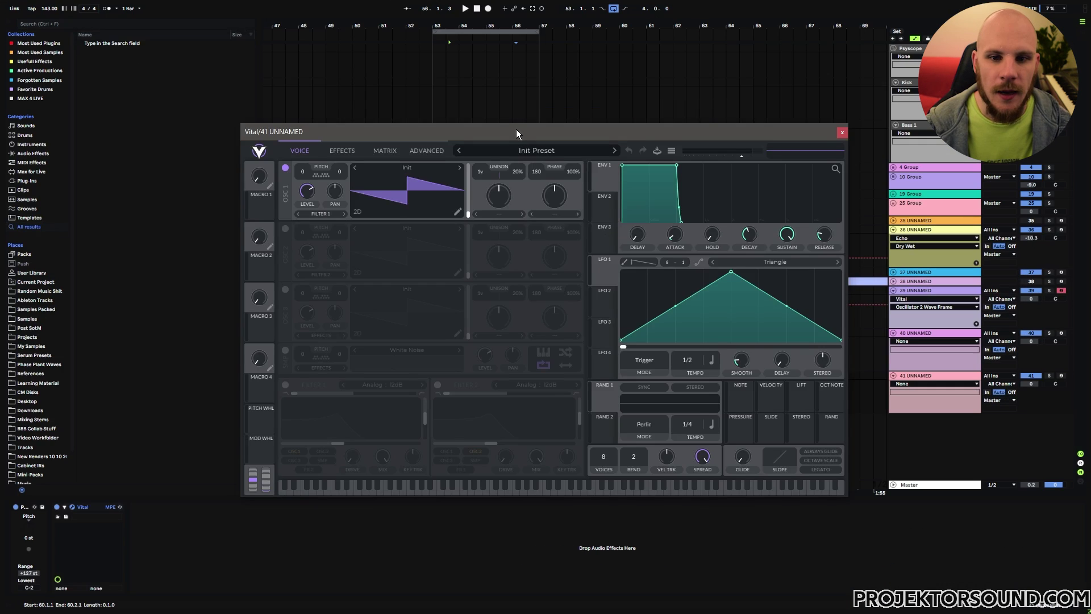
Switch LFO 1's rate in the new Vital instance from tempo to key tracking with a transpose of 0
{"action": "left_click_drag", "start_coordinate": [516, 129], "coordinate": [580, 85]}
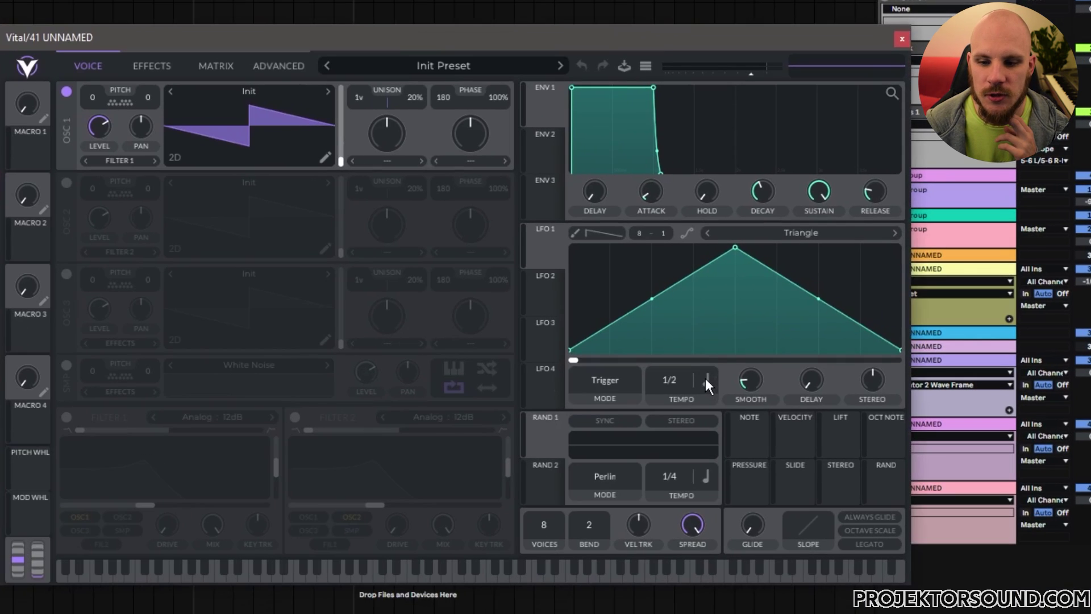
{"action": "left_click", "coordinate": [706, 379]}
{"action": "left_click", "coordinate": [721, 462]}
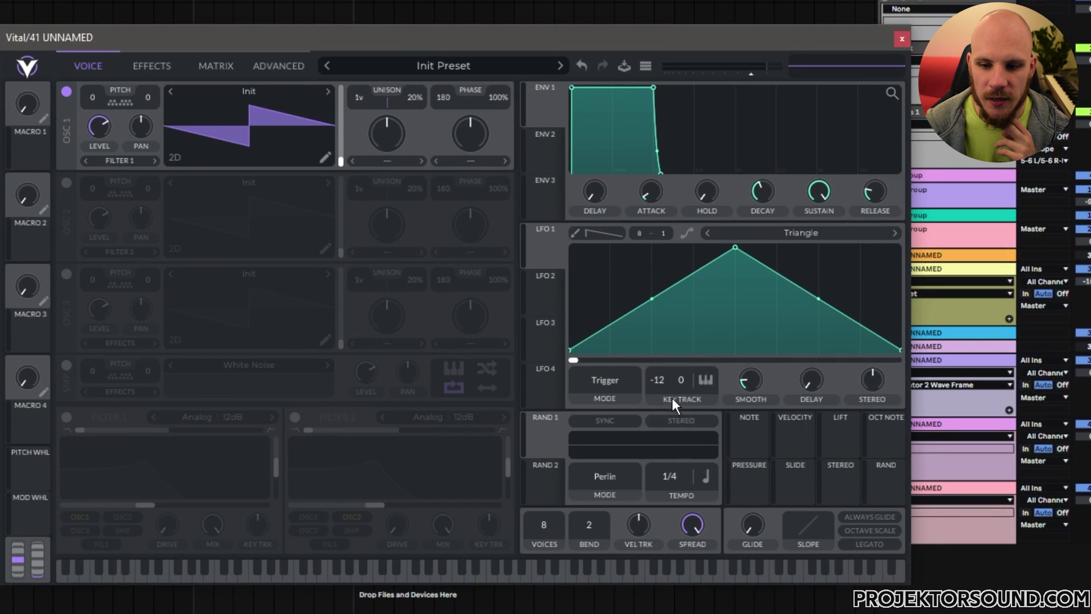
{"action": "left_click_drag", "start_coordinate": [662, 380], "coordinate": [679, 348]}
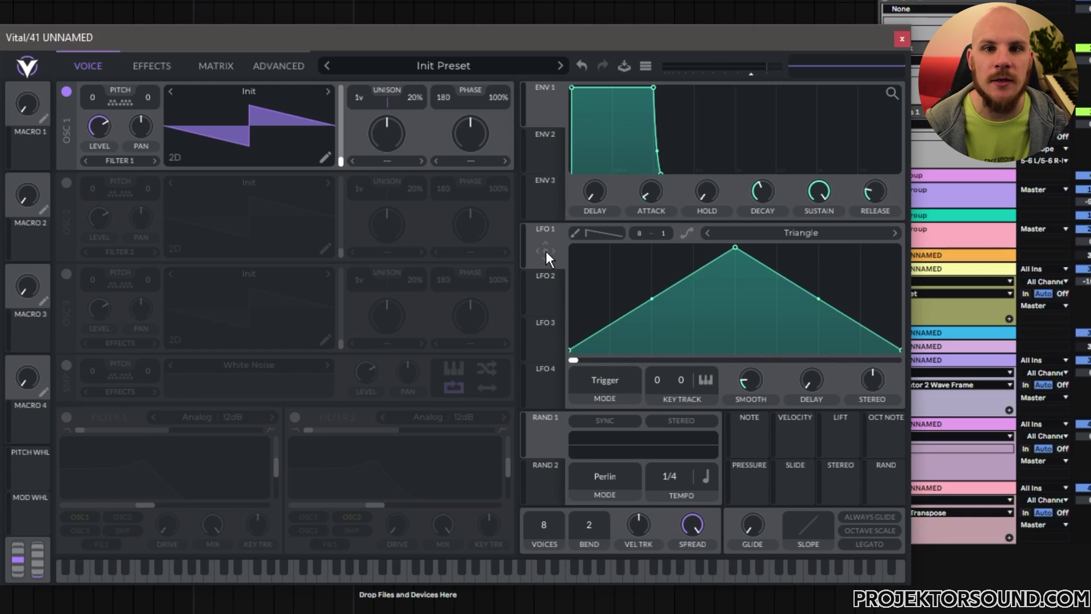
Modulate oscillator 1's pitch transpose with LFO 1 and bow the LFO triangle's rising and falling slopes outward
{"action": "left_click_drag", "start_coordinate": [546, 251], "coordinate": [551, 250]}
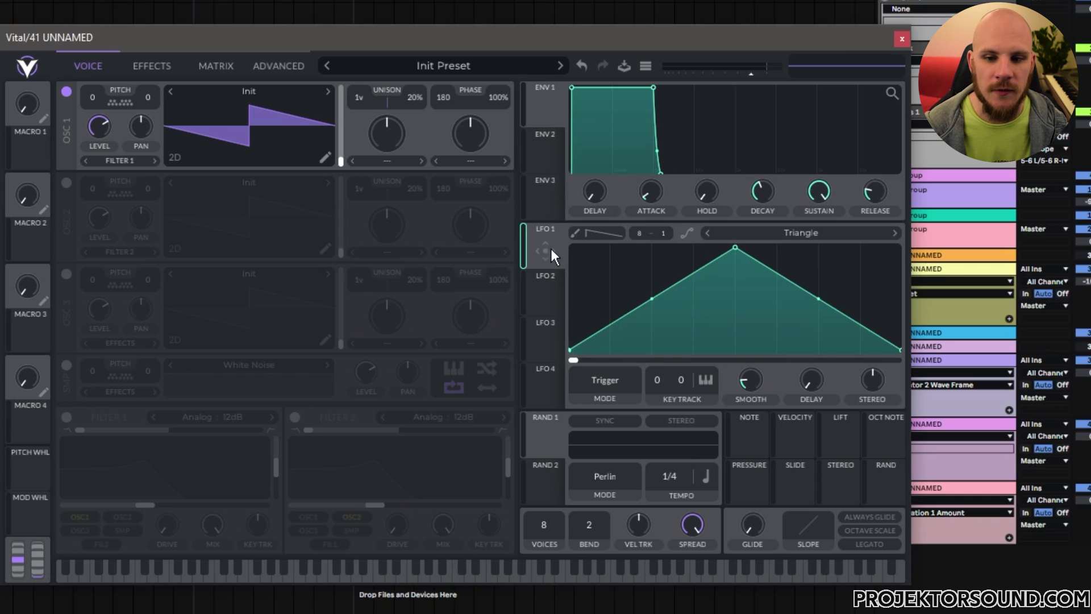
{"action": "left_click_drag", "start_coordinate": [551, 250], "coordinate": [99, 122]}
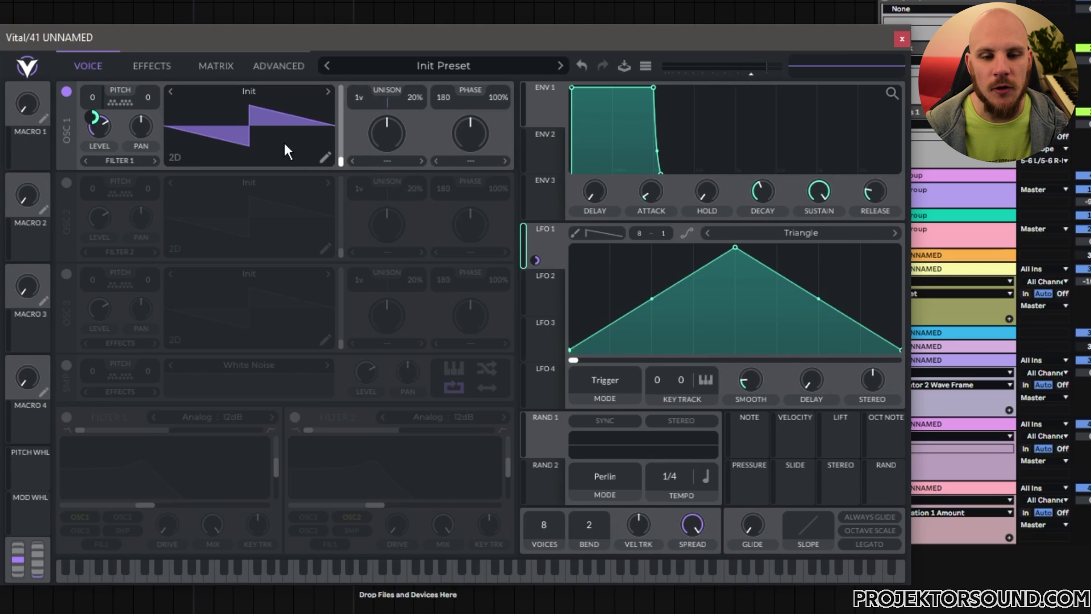
{"action": "mouse_move", "coordinate": [89, 120]}
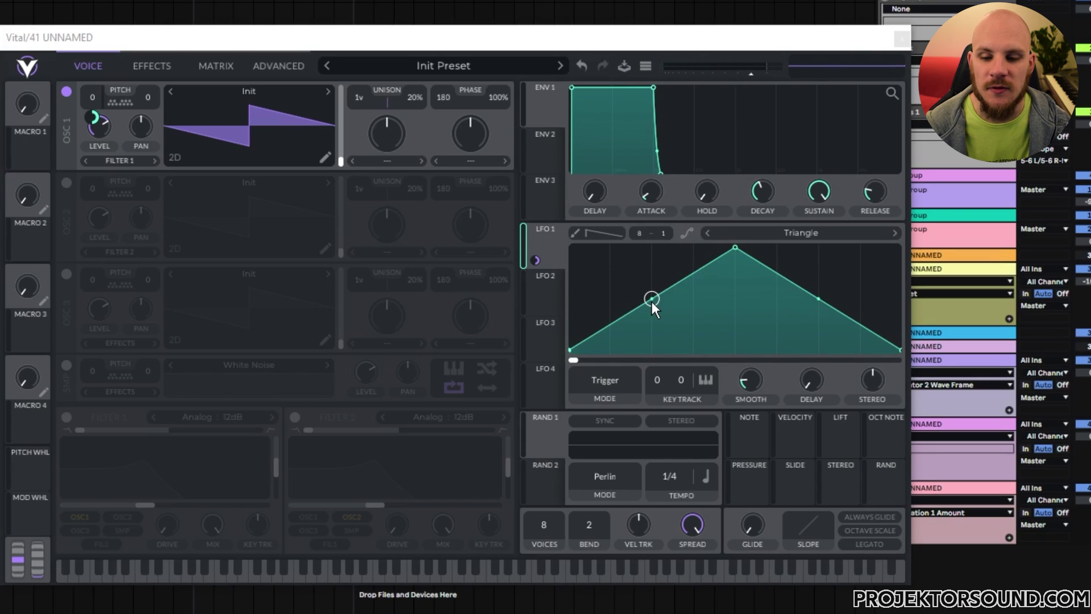
{"action": "left_click_drag", "start_coordinate": [652, 301], "coordinate": [659, 240]}
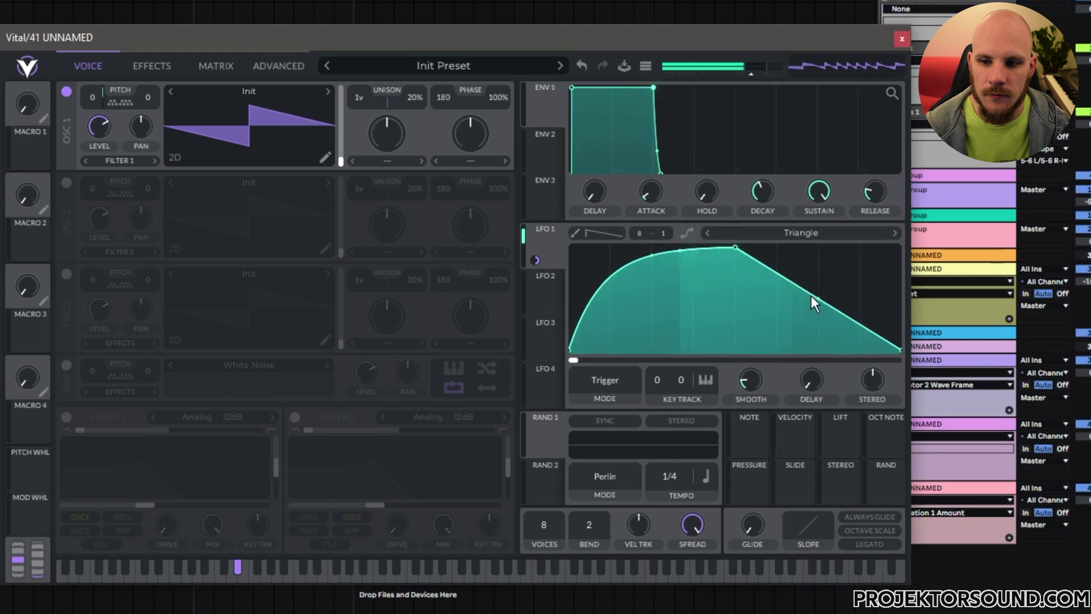
{"action": "left_click_drag", "start_coordinate": [813, 297], "coordinate": [833, 278]}
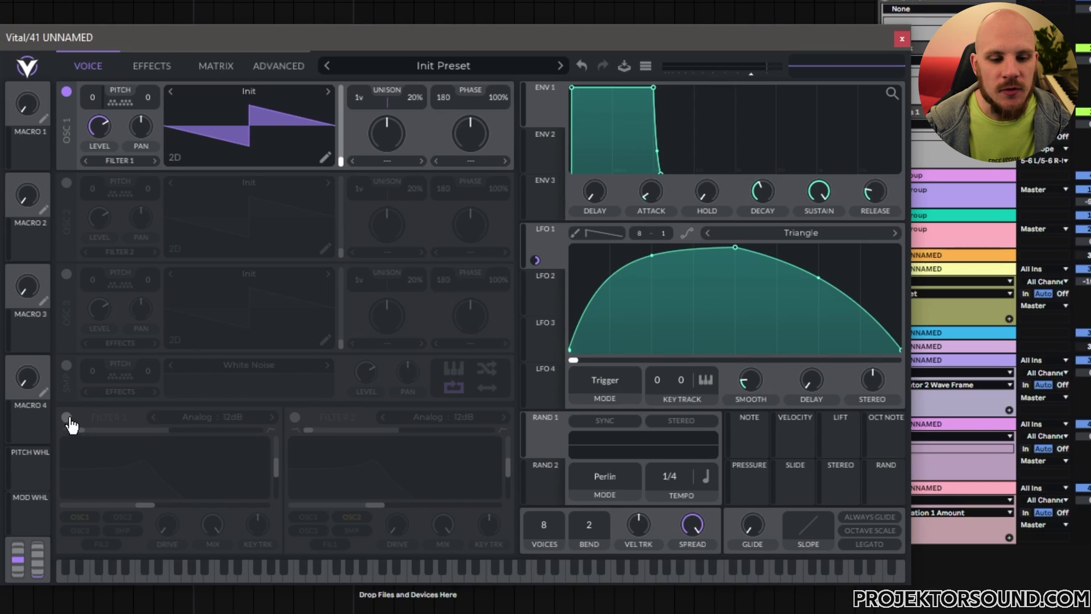
Enable Filter 1 as an Analog 24dB filter, move its blend to band-pass and raise its cutoff
{"action": "left_click", "coordinate": [66, 417]}
{"action": "left_click_drag", "start_coordinate": [76, 430], "coordinate": [169, 433]}
{"action": "left_click", "coordinate": [272, 417]}
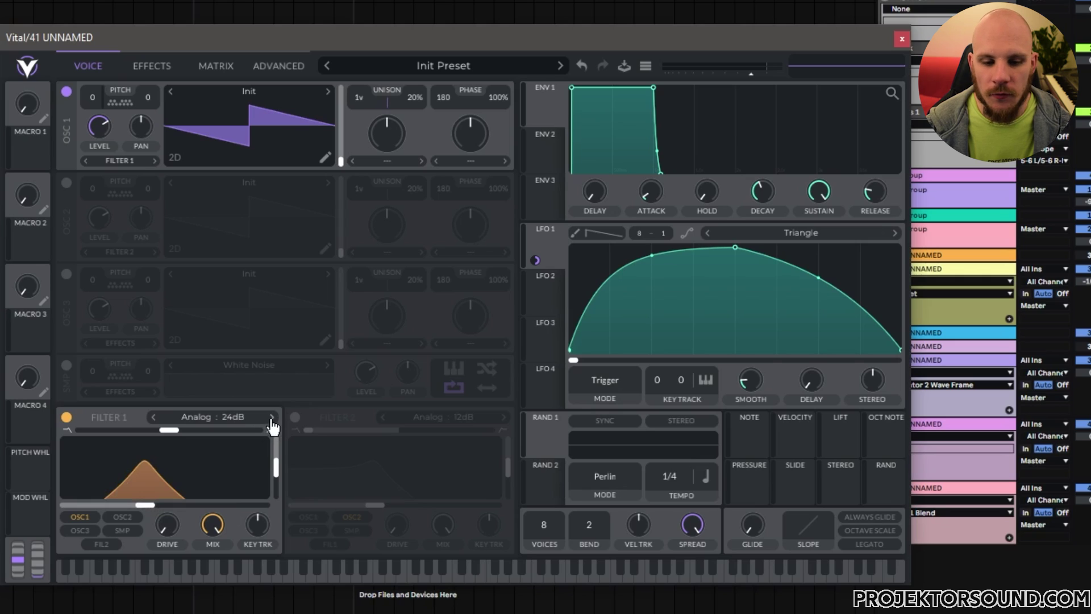
{"action": "left_click_drag", "start_coordinate": [147, 504], "coordinate": [174, 504]}
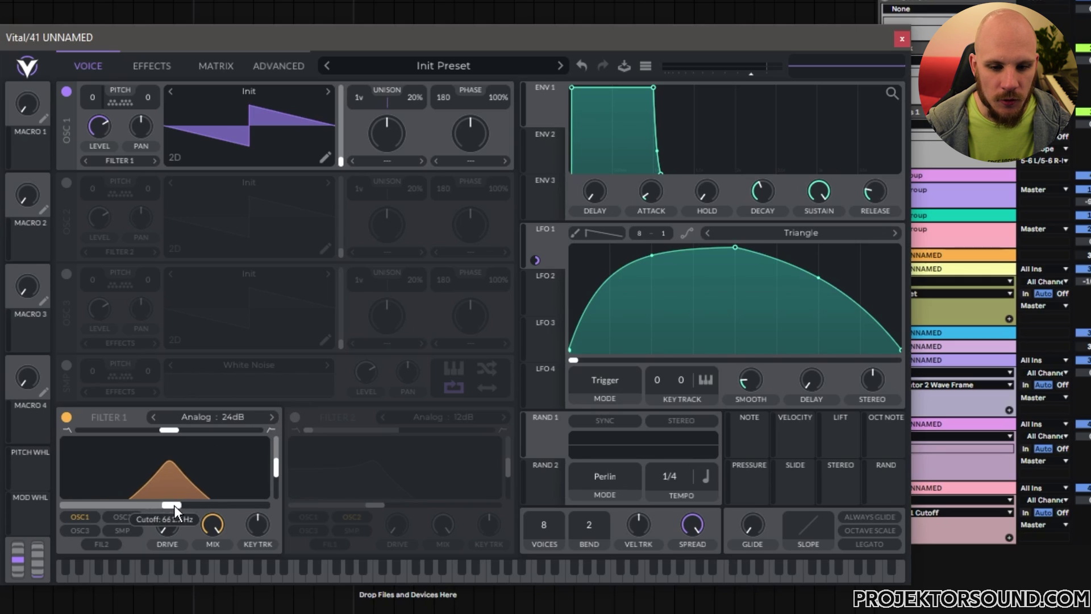
Assign LFO 1 to Filter 1's cutoff and remove its modulation from oscillator 1's pitch transpose
{"action": "left_click_drag", "start_coordinate": [536, 260], "coordinate": [157, 504]}
{"action": "mouse_move", "coordinate": [94, 95]}
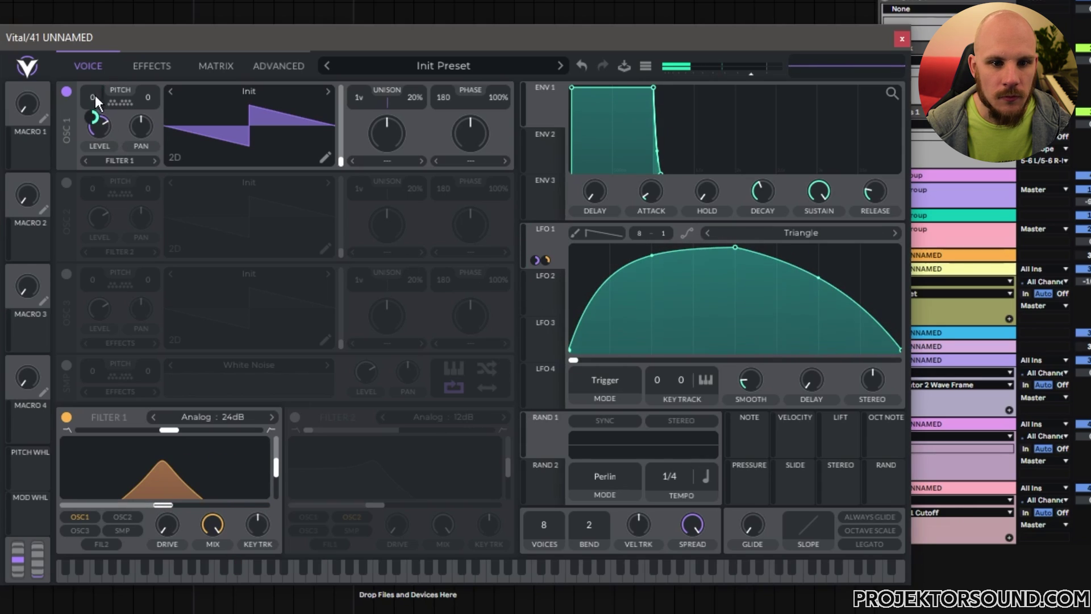
{"action": "left_click_drag", "start_coordinate": [90, 120], "coordinate": [91, 120]}
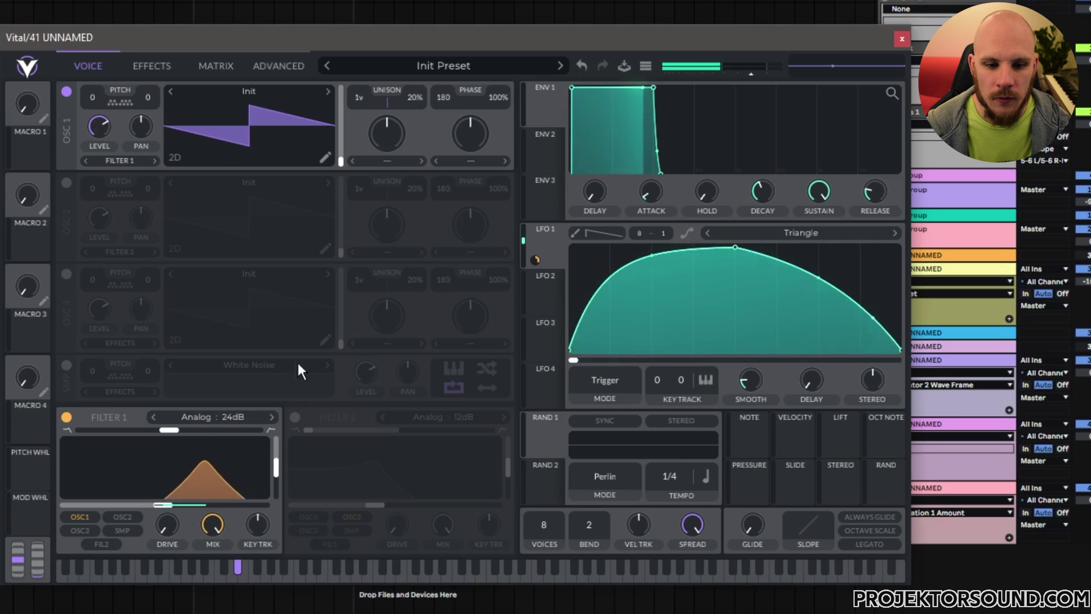
Adjust the LFO 1 modulation amount on Filter 1's cutoff and bend the LFO's rising slope inward
{"action": "mouse_move", "coordinate": [166, 502]}
{"action": "left_mouse_down"}
{"action": "mouse_move", "coordinate": [167, 487]}
{"action": "mouse_move", "coordinate": [163, 502]}
{"action": "left_mouse_up"}
{"action": "left_click_drag", "start_coordinate": [651, 255], "coordinate": [652, 329]}
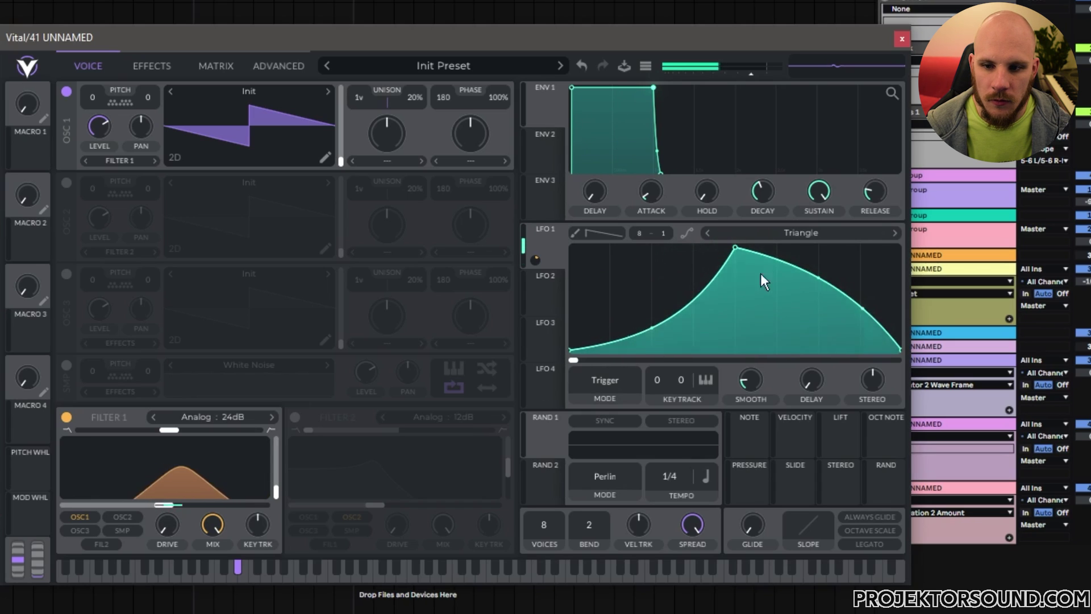
Bow LFO 1's falling slope further outward and increase its modulation amount on Filter 1's cutoff
{"action": "left_click_drag", "start_coordinate": [821, 277], "coordinate": [820, 262]}
{"action": "left_click_drag", "start_coordinate": [165, 504], "coordinate": [167, 490]}
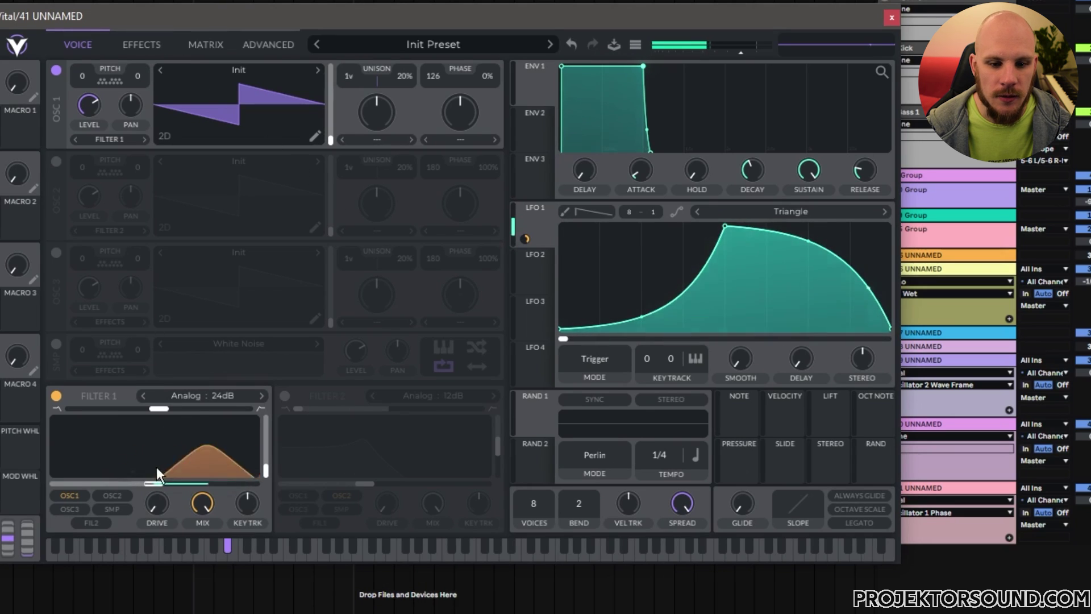
Examine the filtered sound's waveform and spectrum in the analysis displays, and return to the oscillators
{"action": "left_click", "coordinate": [142, 45]}
{"action": "left_click", "coordinate": [267, 45]}
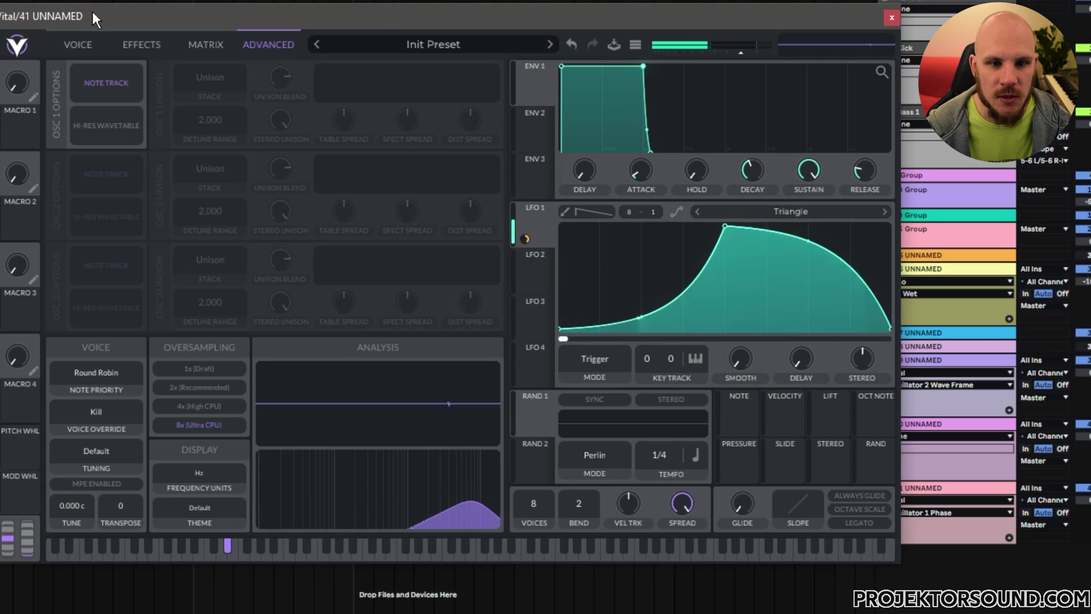
{"action": "left_click", "coordinate": [78, 45]}
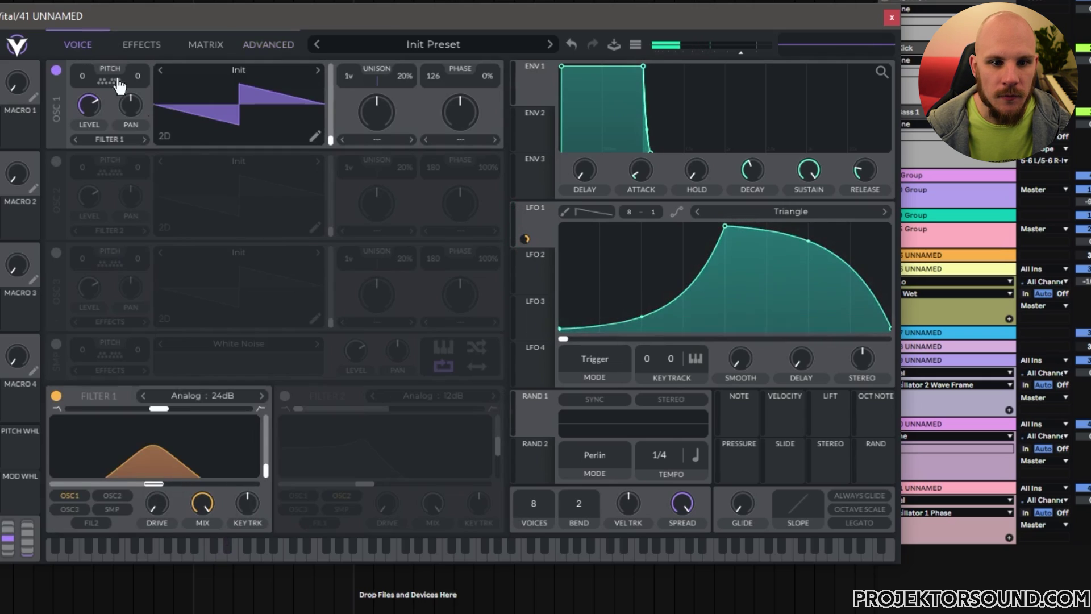
Load the Factory wavetable Pink Noise into oscillator 1
{"action": "left_click", "coordinate": [244, 70]}
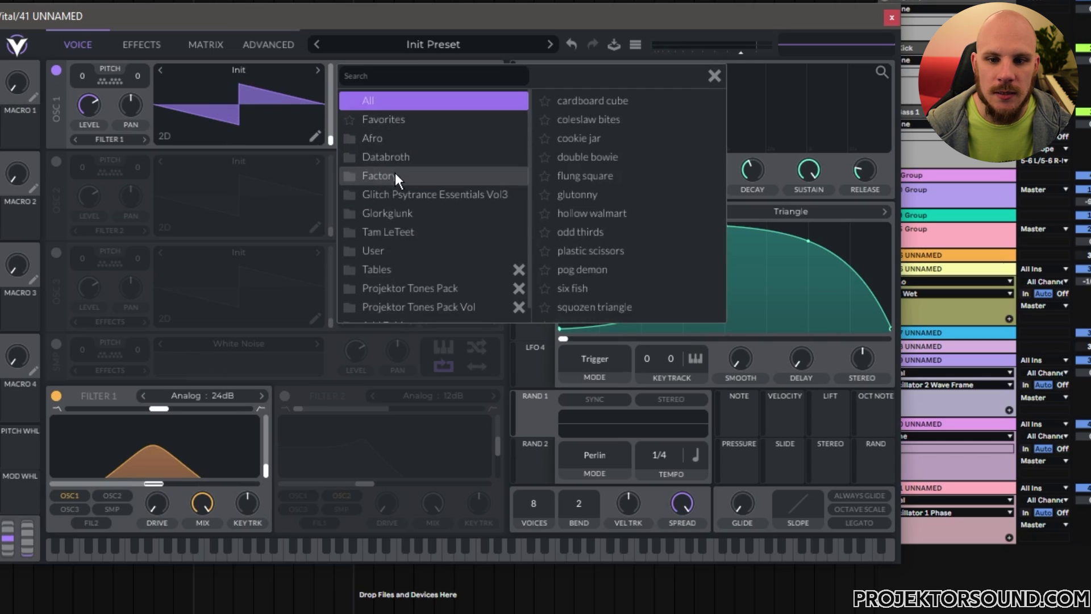
{"action": "left_click", "coordinate": [456, 176]}
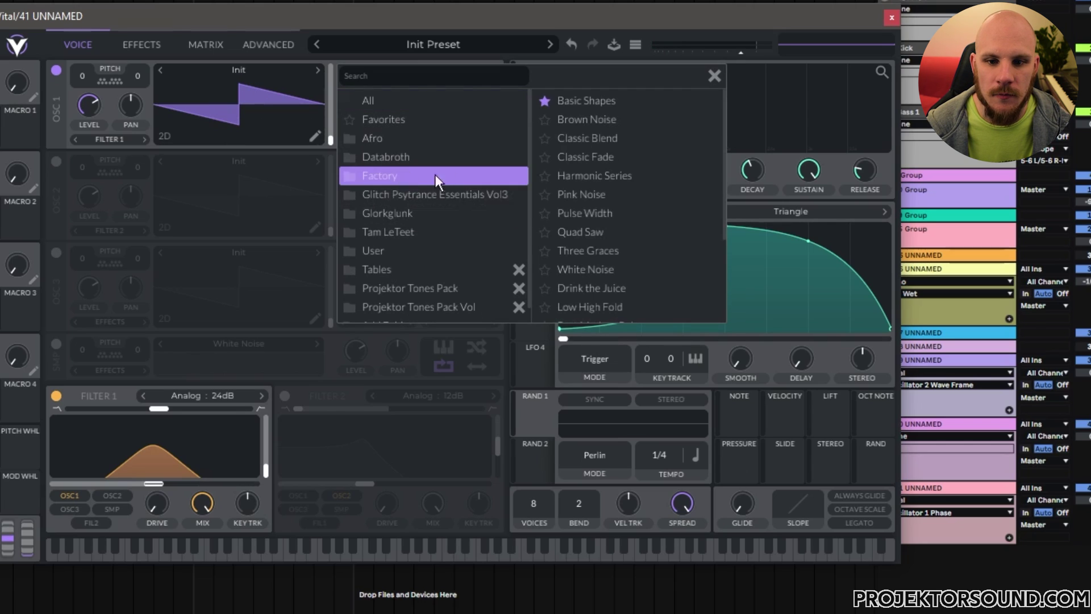
{"action": "left_click", "coordinate": [588, 199]}
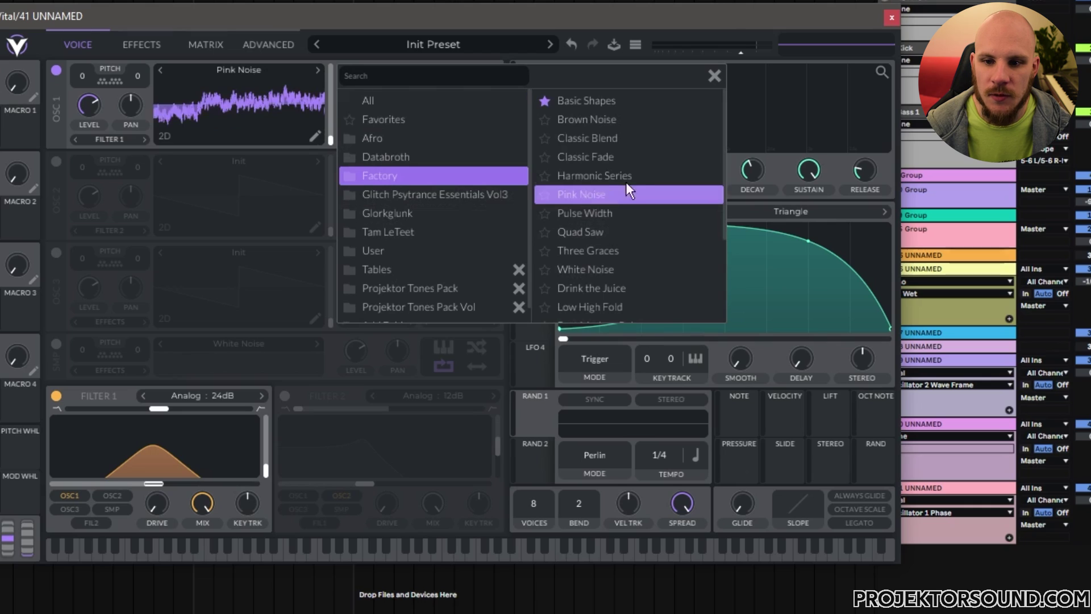
{"action": "left_click", "coordinate": [713, 79]}
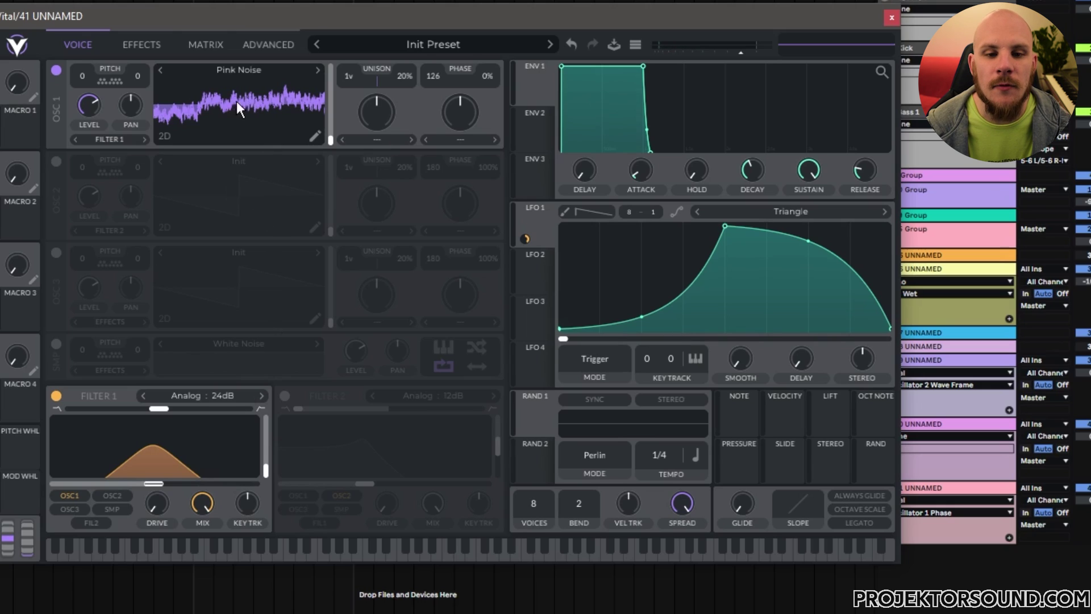
Enable oscillator 2 in place of oscillator 1 and route it through Filter 1 as well as Filter 2
{"action": "left_click", "coordinate": [56, 162]}
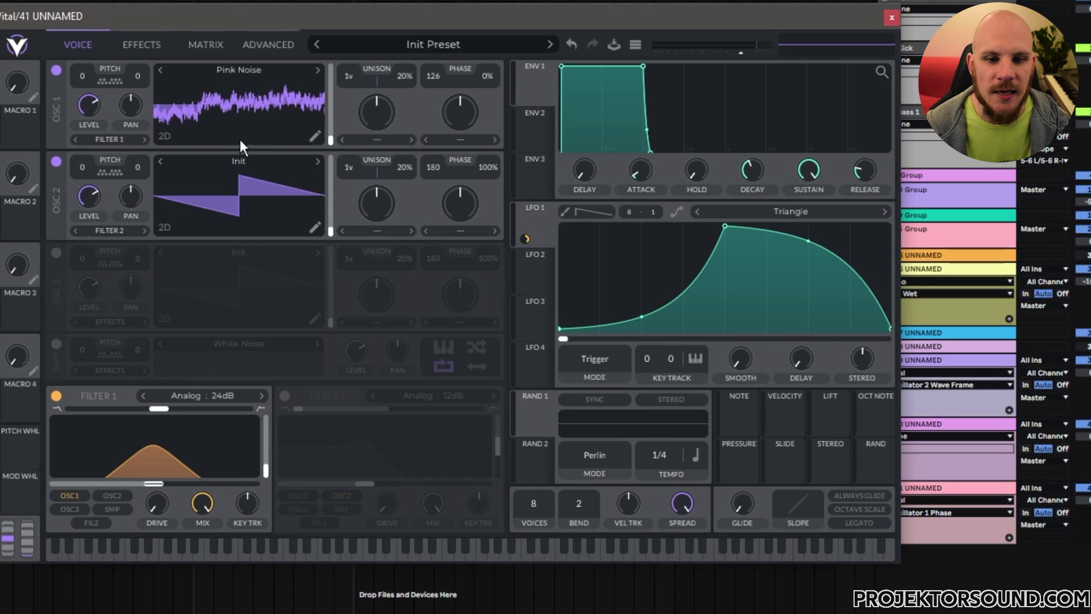
{"action": "left_click", "coordinate": [57, 69]}
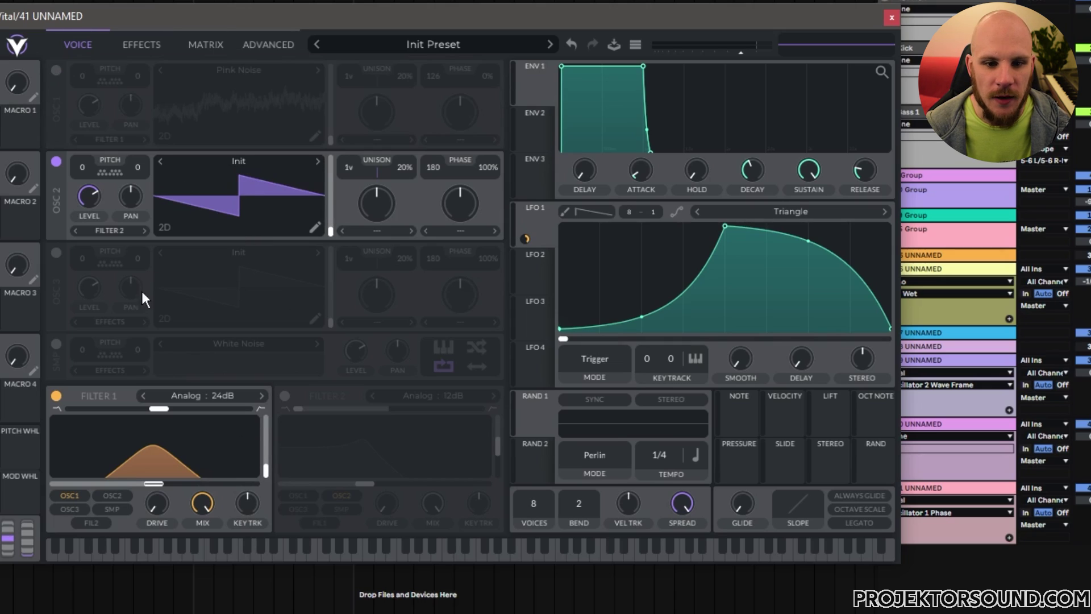
{"action": "left_click", "coordinate": [119, 498]}
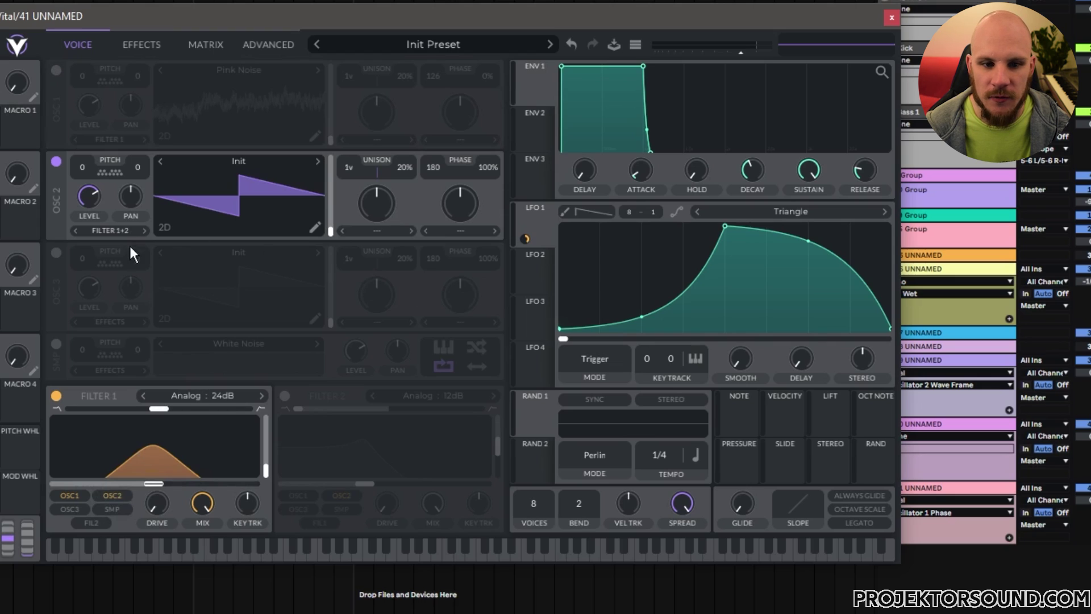
Set oscillator 2's phase randomization to 1% and its phase to 360, and switch back to oscillator 1 alone
{"action": "left_click_drag", "start_coordinate": [475, 168], "coordinate": [435, 178]}
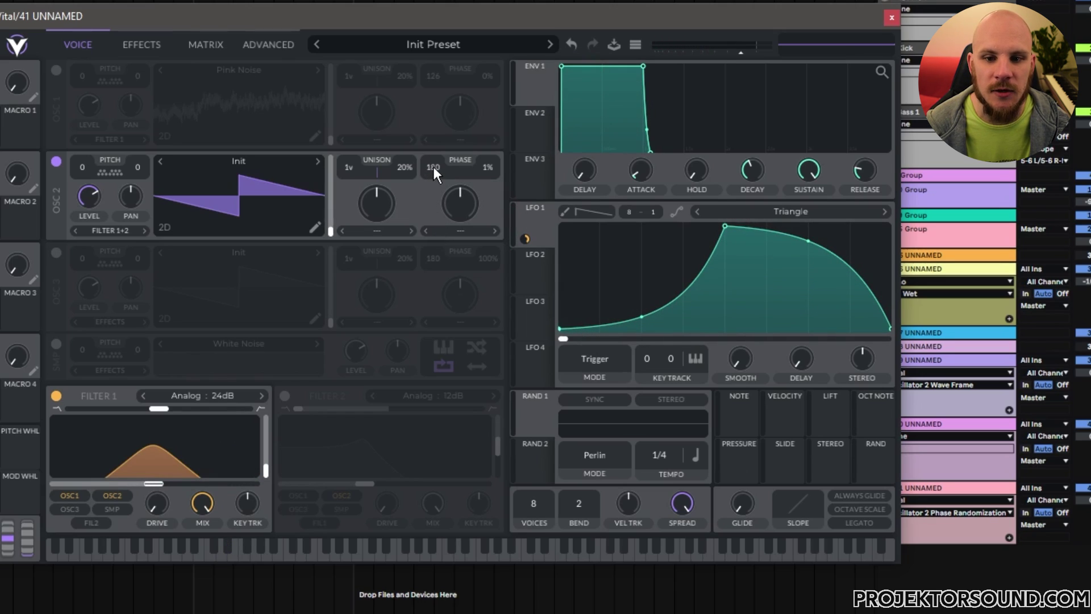
{"action": "left_click_drag", "start_coordinate": [433, 166], "coordinate": [454, 155]}
{"action": "left_click", "coordinate": [55, 70]}
{"action": "left_click", "coordinate": [55, 161]}
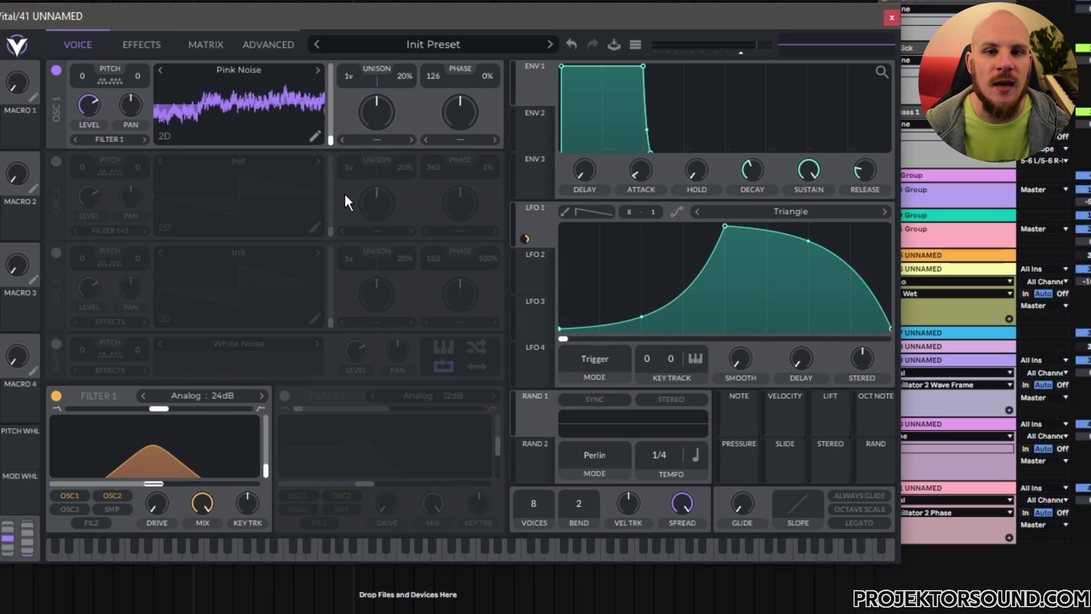
Bow LFO 1's rising slope outward and reduce its modulation amount on Filter 1's cutoff
{"action": "left_click_drag", "start_coordinate": [646, 315], "coordinate": [659, 286]}
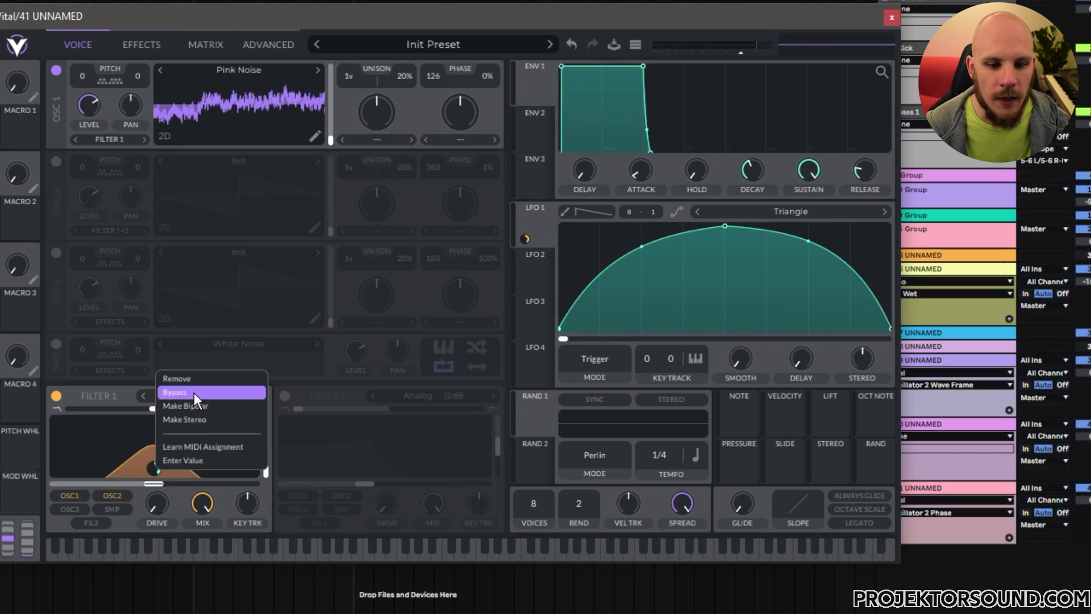
{"action": "left_click", "coordinate": [195, 392]}
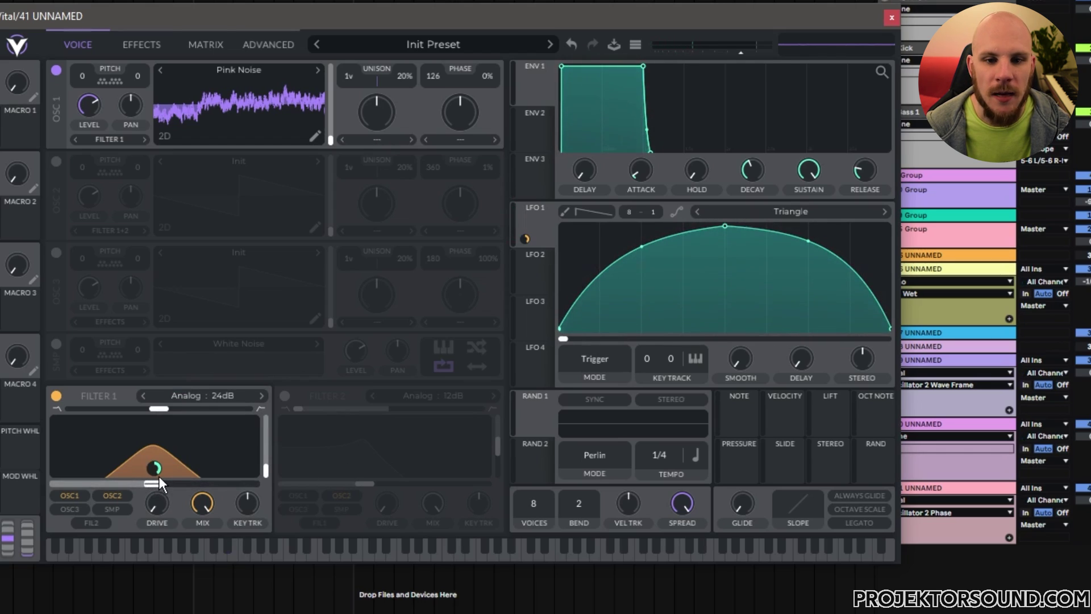
{"action": "mouse_move", "coordinate": [153, 467]}
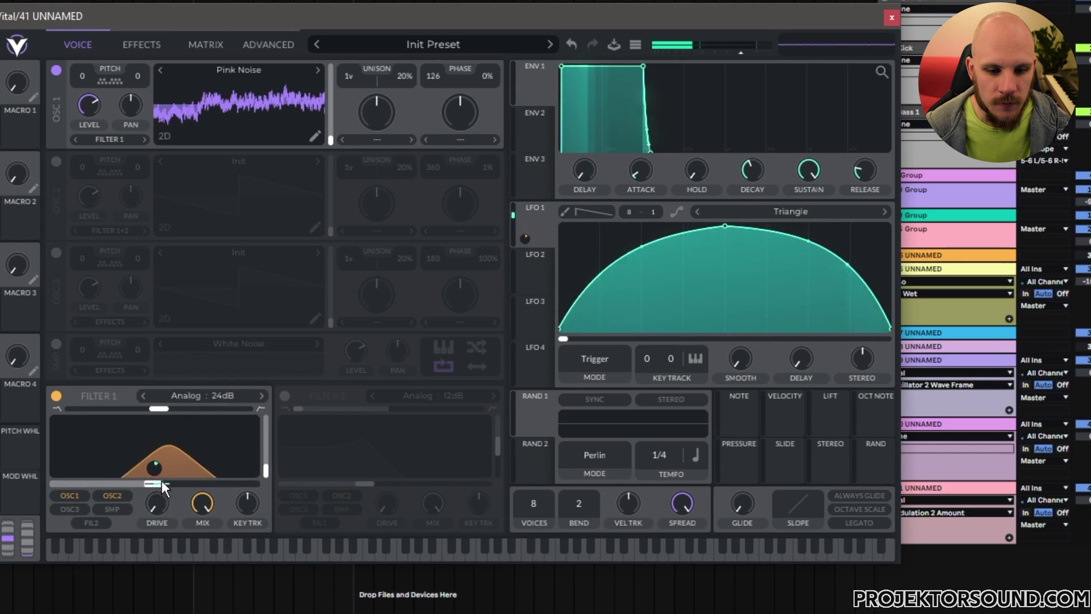
Lower Filter 1's cutoff to minimum with full LFO 1 modulation, and reshape the LFO into a straight ramp, plateau and hard drop
{"action": "left_click_drag", "start_coordinate": [160, 482], "coordinate": [90, 489]}
{"action": "left_click_drag", "start_coordinate": [153, 470], "coordinate": [154, 438]}
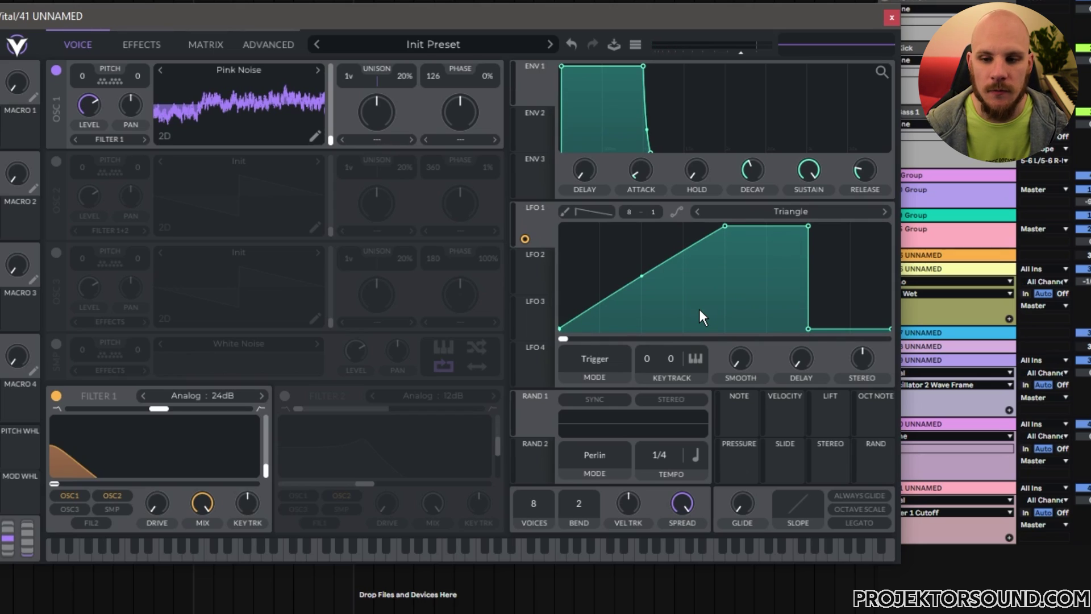
Enable the Multiband Compressor effect and return to the oscillators
{"action": "left_click", "coordinate": [145, 45]}
{"action": "left_click", "coordinate": [71, 124]}
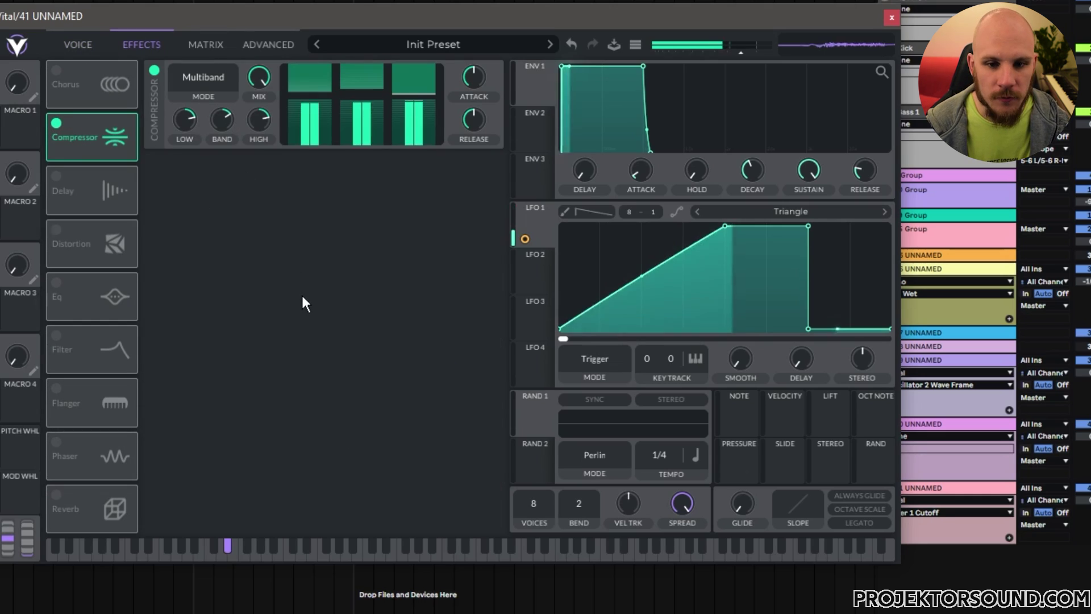
{"action": "left_click", "coordinate": [77, 46]}
Set oscillator 1's phase randomization to 100% and its phase to 0
{"action": "left_click_drag", "start_coordinate": [487, 77], "coordinate": [488, 54]}
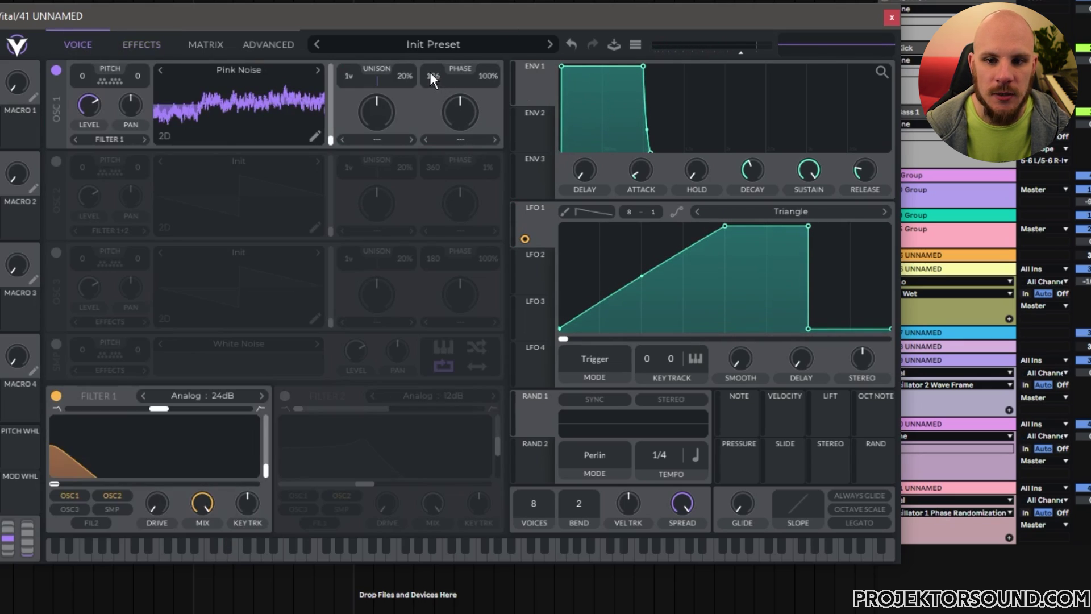
{"action": "left_click_drag", "start_coordinate": [432, 76], "coordinate": [434, 212]}
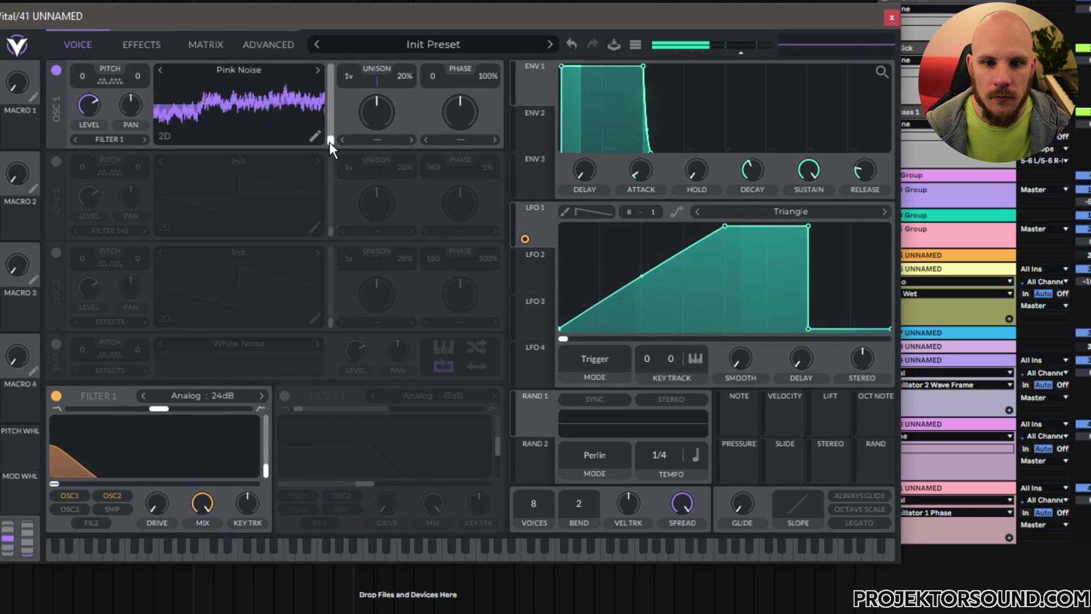
{"action": "mouse_move", "coordinate": [330, 140]}
{"action": "left_mouse_down"}
{"action": "mouse_move", "coordinate": [336, 100]}
{"action": "mouse_move", "coordinate": [333, 151]}
{"action": "left_mouse_up"}
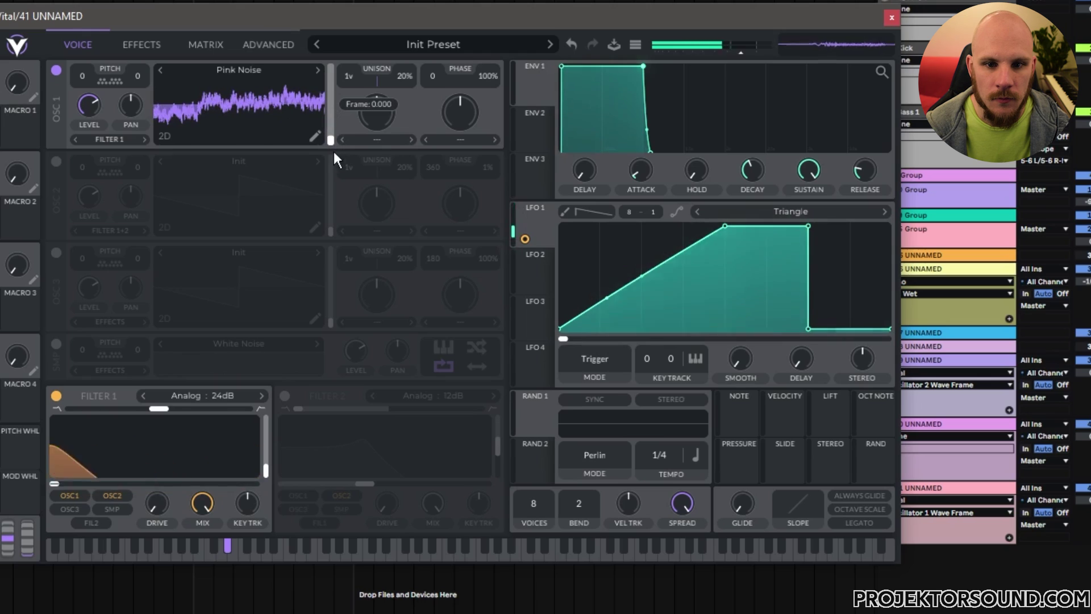
Load Alternating Harmonics from the Glorkglunk wavetables into oscillator 1 and advance through the folder to Clicky Robot
{"action": "left_click", "coordinate": [250, 70]}
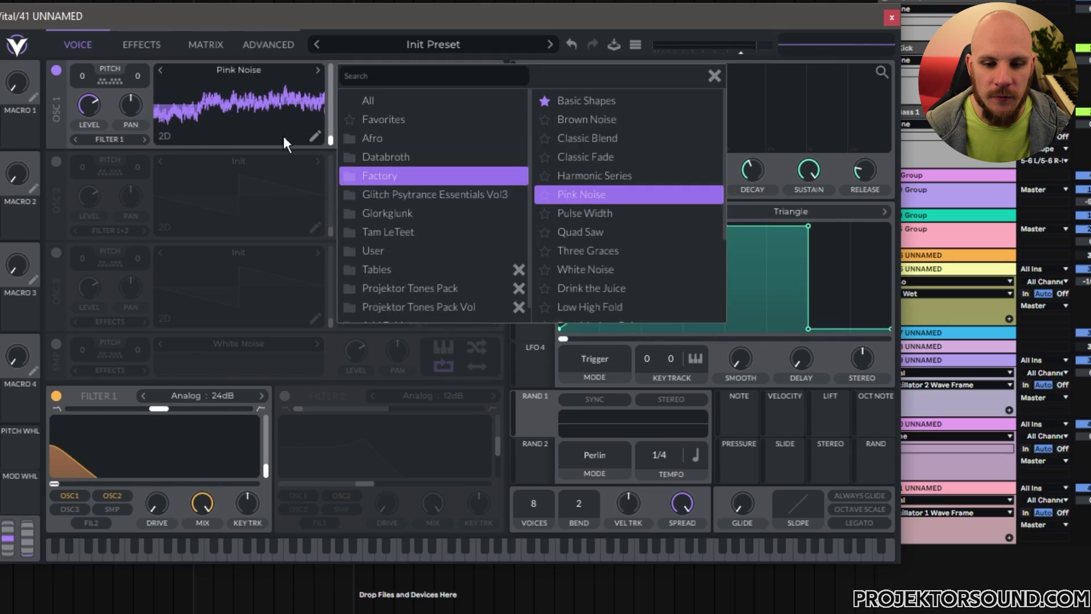
{"action": "left_click", "coordinate": [412, 214]}
{"action": "left_click", "coordinate": [605, 157]}
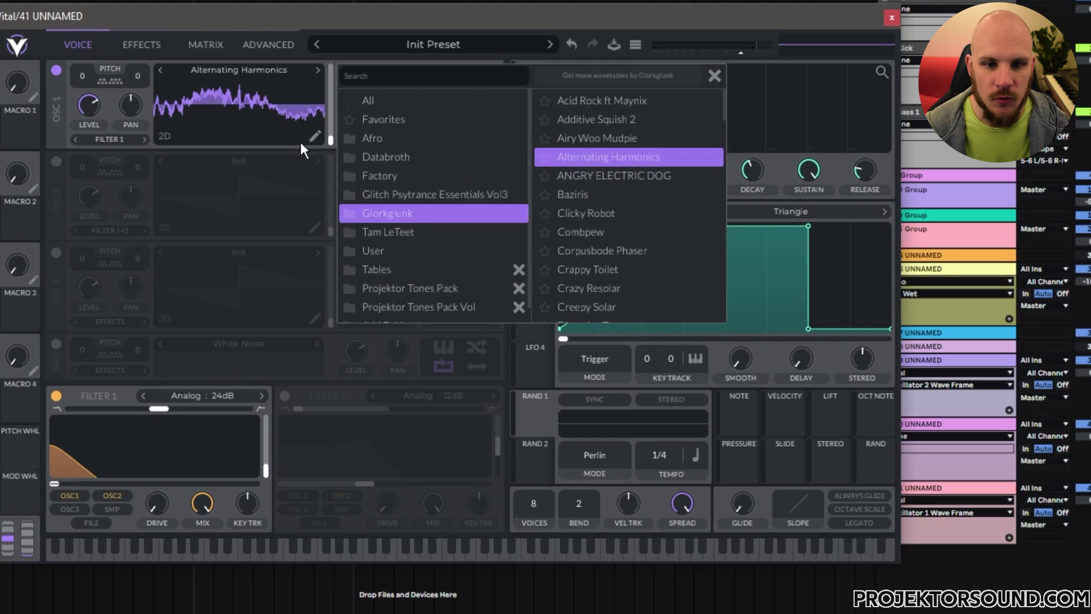
{"action": "left_click", "coordinate": [714, 75]}
{"action": "mouse_move", "coordinate": [332, 136]}
{"action": "left_mouse_down"}
{"action": "mouse_move", "coordinate": [353, 62]}
{"action": "mouse_move", "coordinate": [343, 144]}
{"action": "mouse_move", "coordinate": [336, 112]}
{"action": "mouse_move", "coordinate": [349, 61]}
{"action": "mouse_move", "coordinate": [341, 111]}
{"action": "mouse_move", "coordinate": [343, 85]}
{"action": "mouse_move", "coordinate": [338, 98]}
{"action": "mouse_move", "coordinate": [332, 83]}
{"action": "mouse_move", "coordinate": [331, 142]}
{"action": "left_mouse_up"}
{"action": "left_click", "coordinate": [318, 70]}
{"action": "left_click", "coordinate": [318, 70]}
{"action": "left_click", "coordinate": [319, 71]}
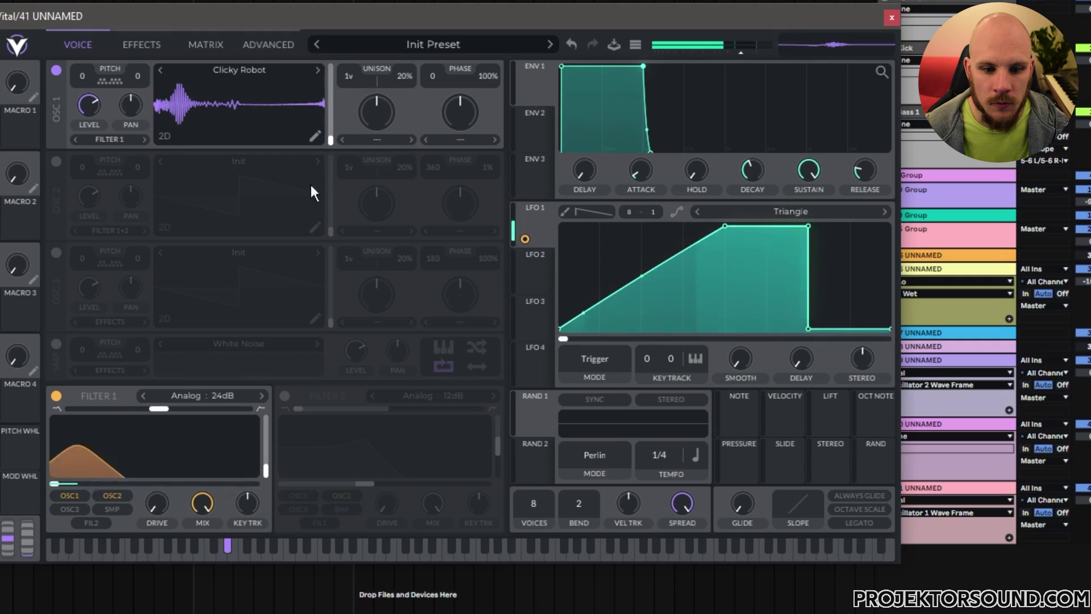
Raise Filter 1's cutoff to mid-range and set oscillator 1's phase to 35 with 0% randomization
{"action": "left_click_drag", "start_coordinate": [55, 483], "coordinate": [149, 485]}
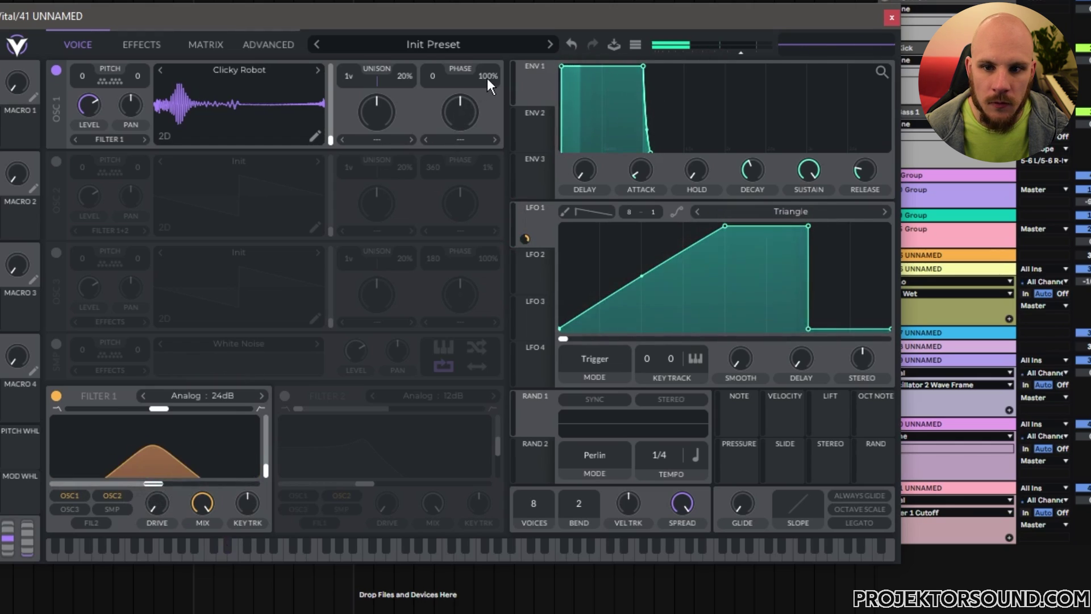
{"action": "left_click_drag", "start_coordinate": [492, 76], "coordinate": [438, 115]}
{"action": "left_click_drag", "start_coordinate": [482, 76], "coordinate": [421, 84]}
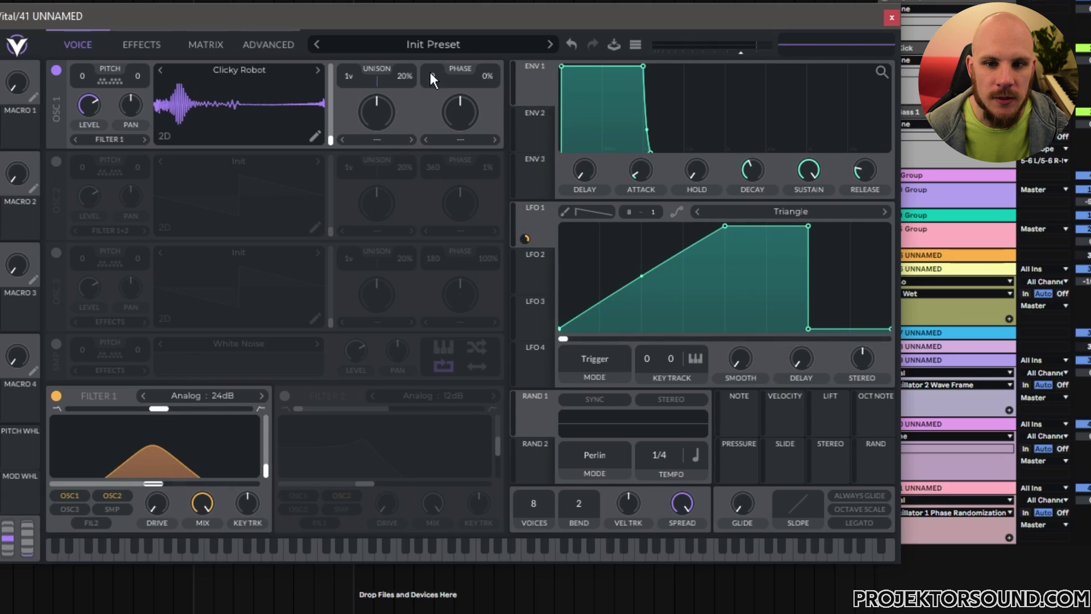
{"action": "left_click_drag", "start_coordinate": [431, 75], "coordinate": [436, 70]}
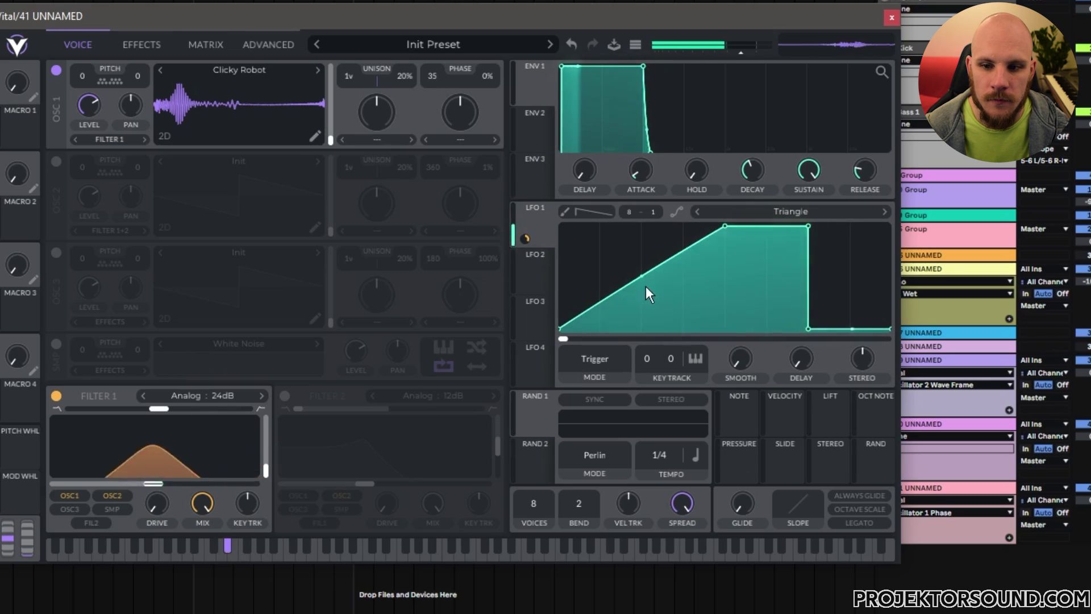
Bow LFO 1's rising slope outward, and replace its hard drop with an inward-curved slope by removing the lower point
{"action": "left_click_drag", "start_coordinate": [643, 279], "coordinate": [641, 242]}
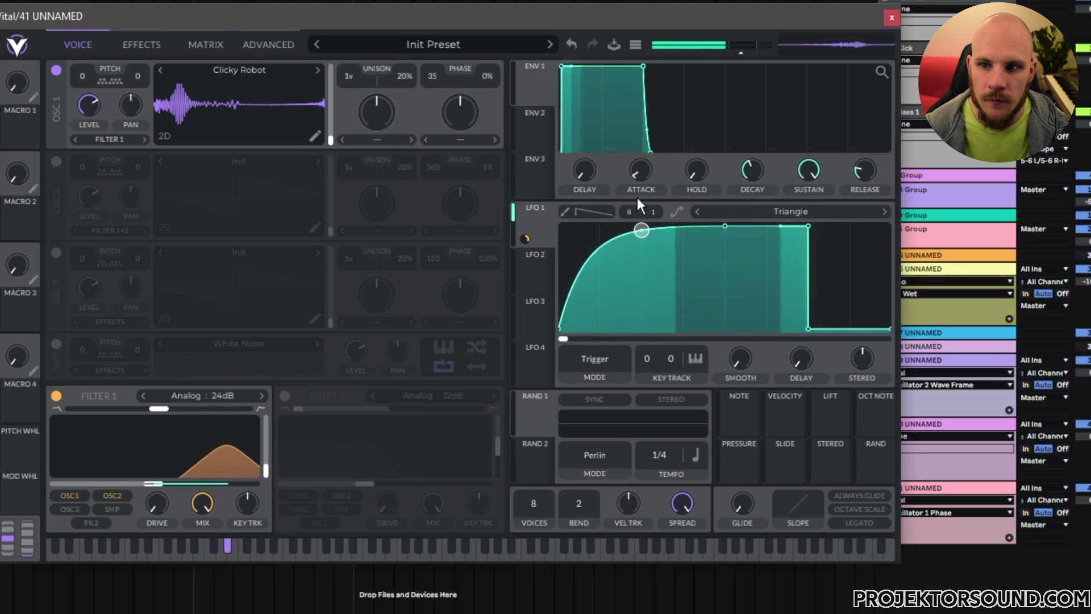
{"action": "double_click", "coordinate": [809, 326]}
{"action": "left_click_drag", "start_coordinate": [850, 278], "coordinate": [827, 316]}
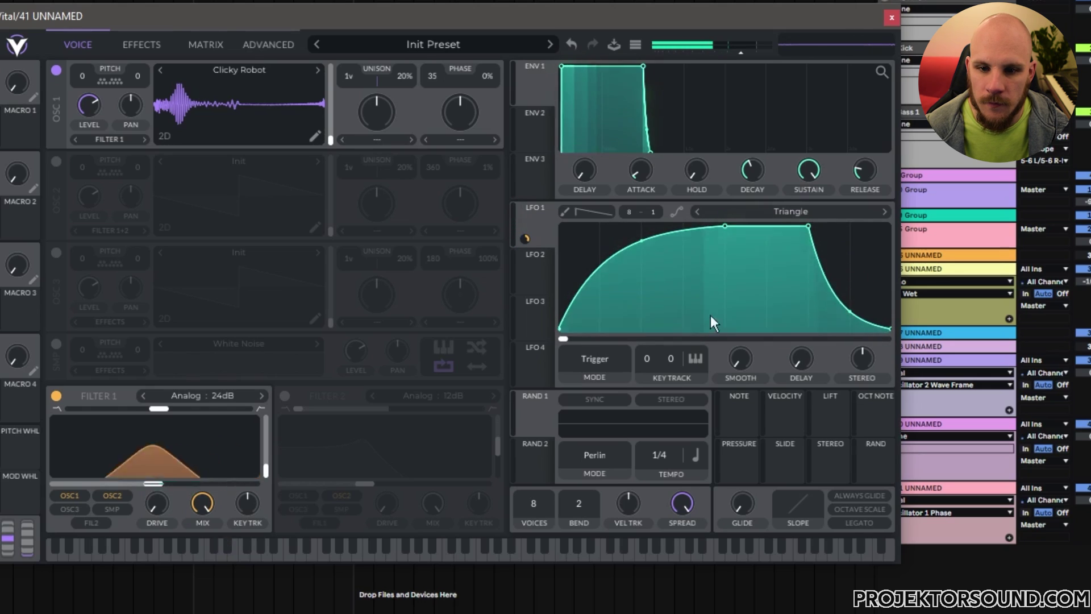
Enable the Soft Clip Distortion effect and raise its drive to 14.14 dB
{"action": "left_click", "coordinate": [128, 41]}
{"action": "left_click", "coordinate": [57, 231]}
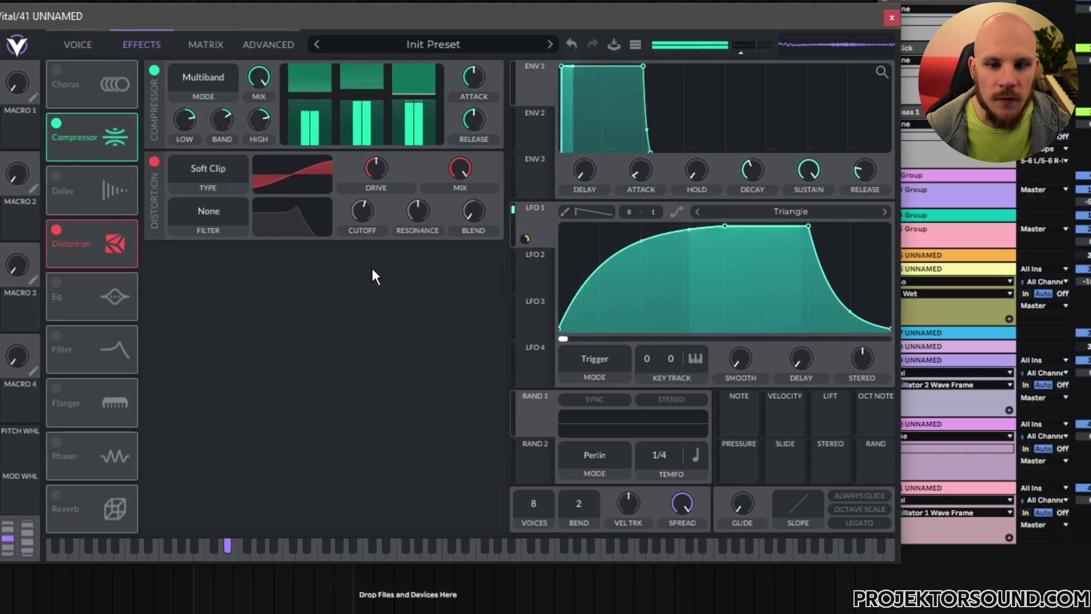
{"action": "left_click_drag", "start_coordinate": [383, 151], "coordinate": [388, 152]}
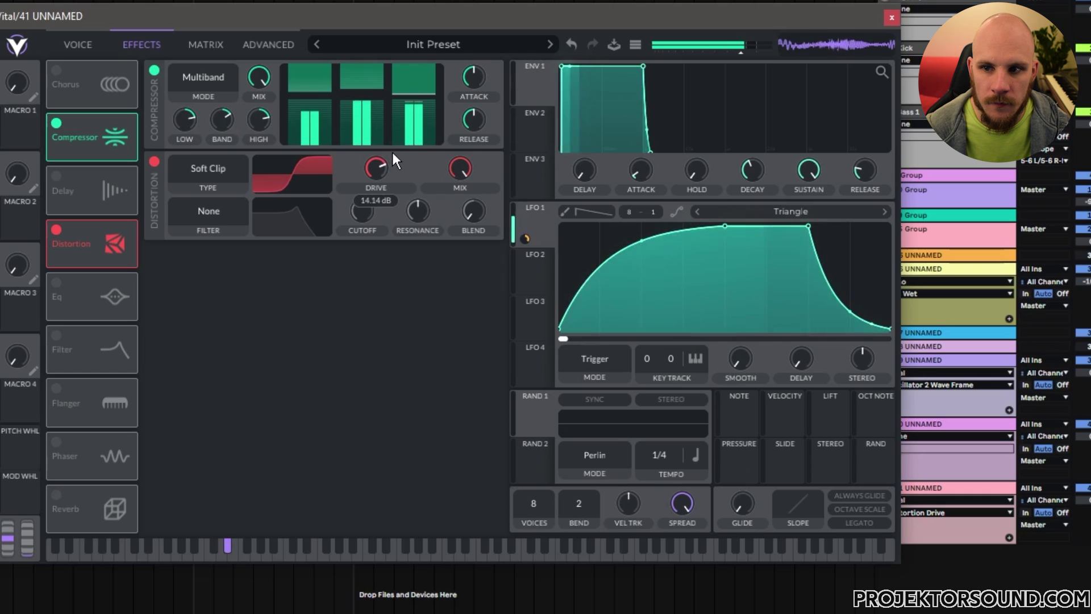
Move the Delay effect to just before Reverb in the chain and enable both effects
{"action": "left_click_drag", "start_coordinate": [74, 190], "coordinate": [68, 449]}
{"action": "left_click", "coordinate": [56, 445]}
{"action": "left_click", "coordinate": [56, 494]}
Lower the delay's mix and feedback, assign Macro 4 to both and turn Macro 4 up
{"action": "left_click", "coordinate": [482, 257]}
{"action": "left_click_drag", "start_coordinate": [17, 403], "coordinate": [475, 292]}
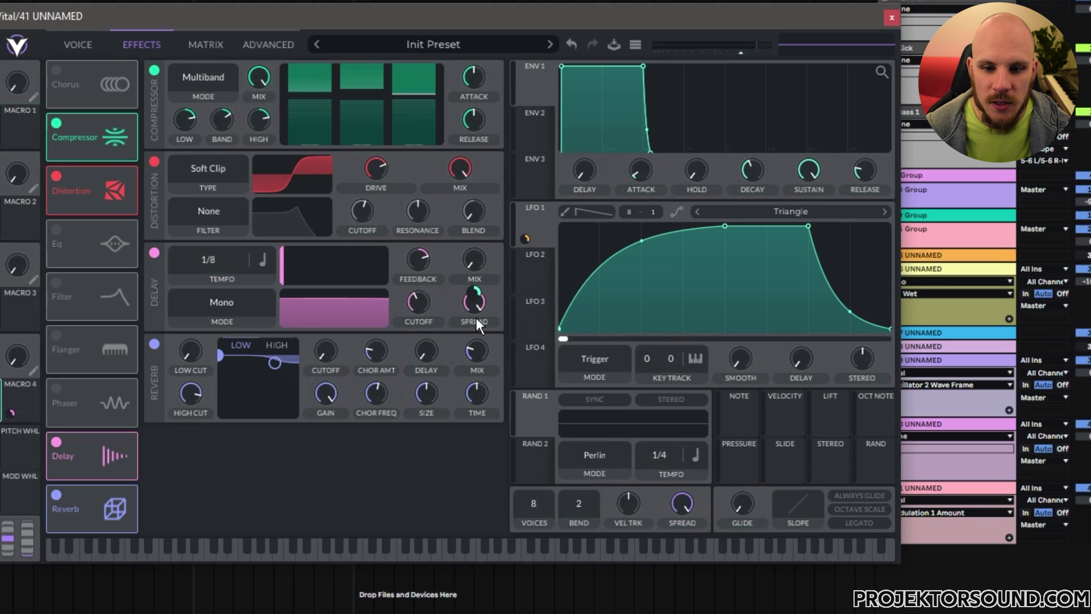
{"action": "left_click_drag", "start_coordinate": [427, 264], "coordinate": [419, 275]}
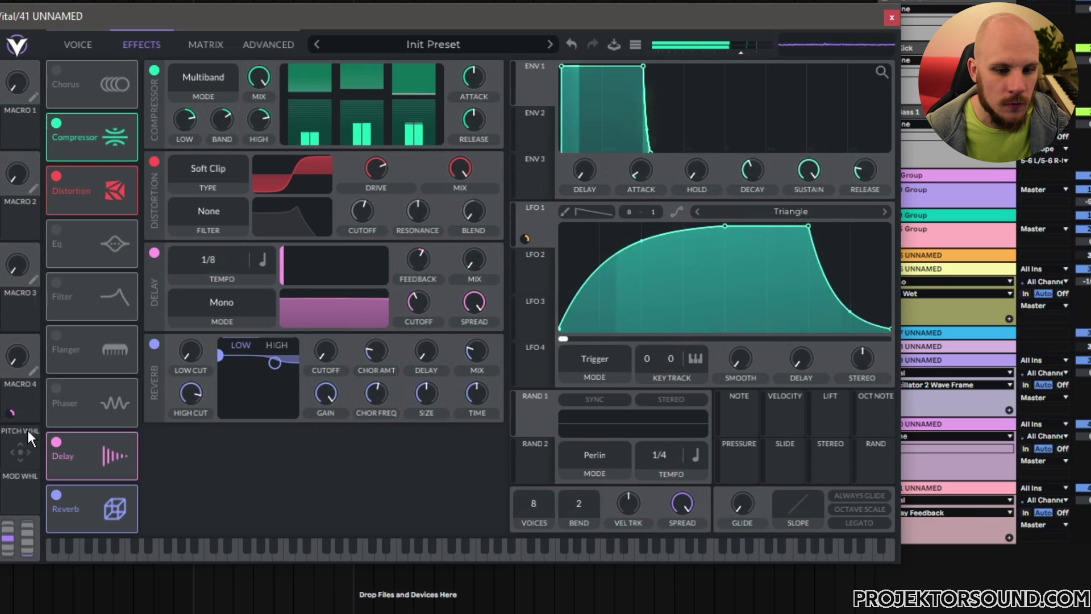
{"action": "left_click_drag", "start_coordinate": [14, 412], "coordinate": [419, 302]}
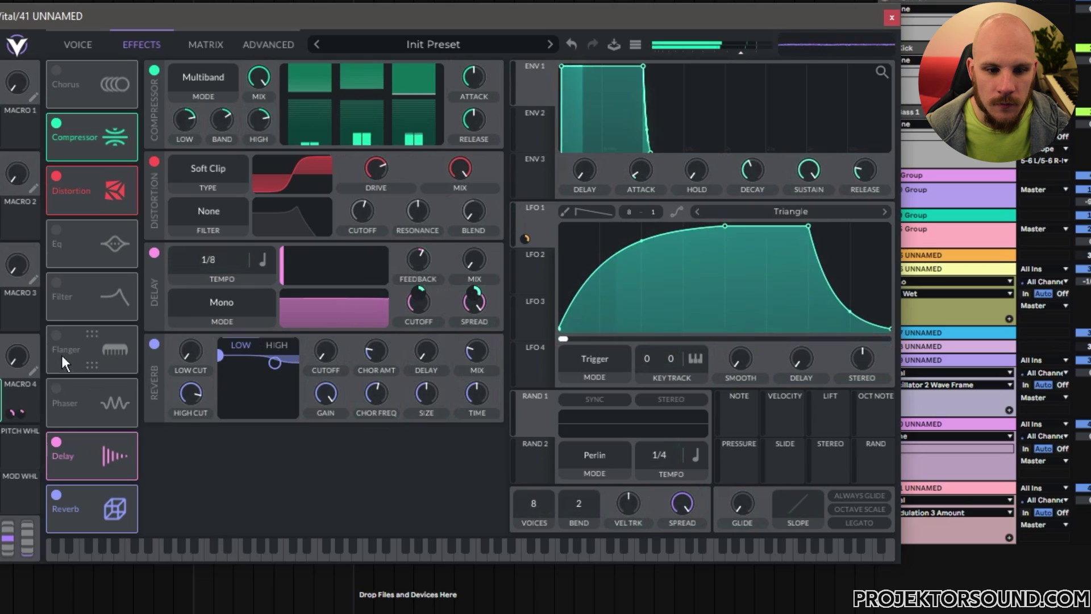
{"action": "left_click_drag", "start_coordinate": [19, 358], "coordinate": [115, 128]}
Set the delay to Tempo Dotted in Ping Pong mode and lower its filter spread to 0.362
{"action": "left_click", "coordinate": [262, 260]}
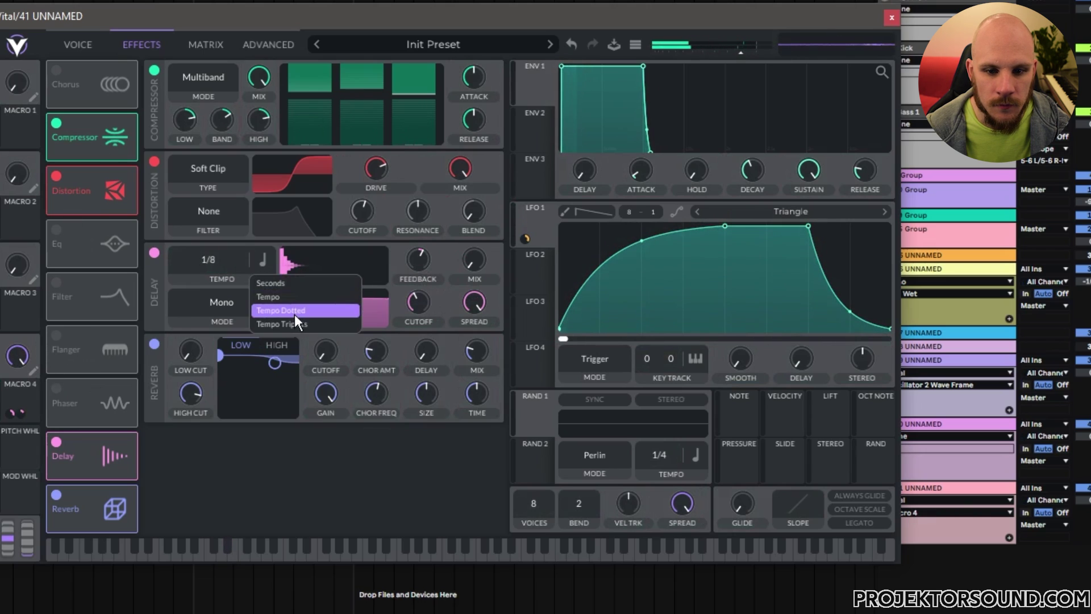
{"action": "left_click", "coordinate": [295, 313]}
{"action": "left_click", "coordinate": [227, 302]}
{"action": "left_click", "coordinate": [213, 353]}
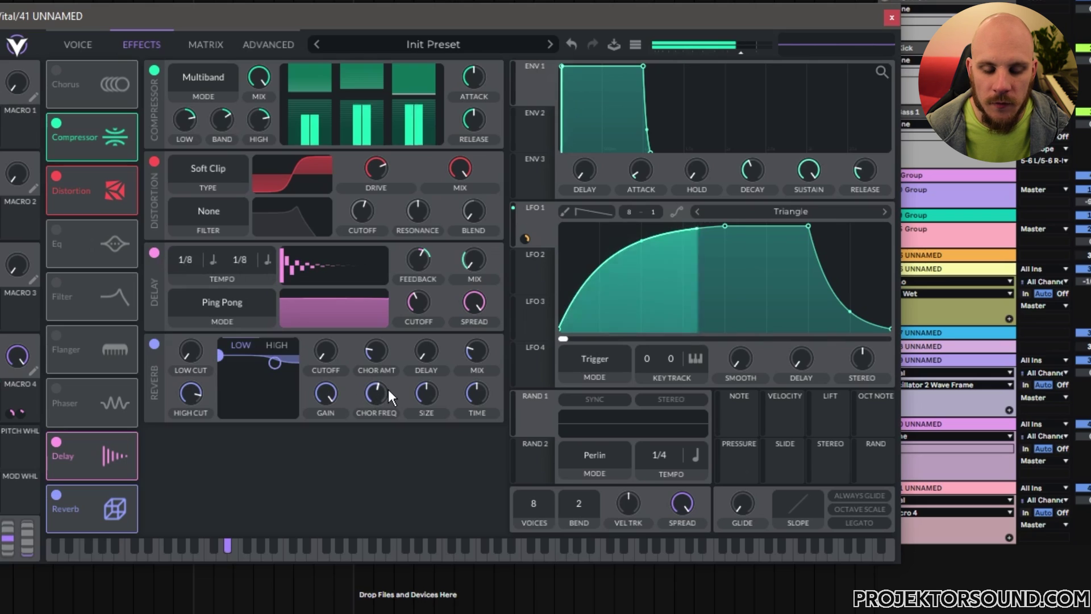
{"action": "left_click_drag", "start_coordinate": [470, 301], "coordinate": [458, 353]}
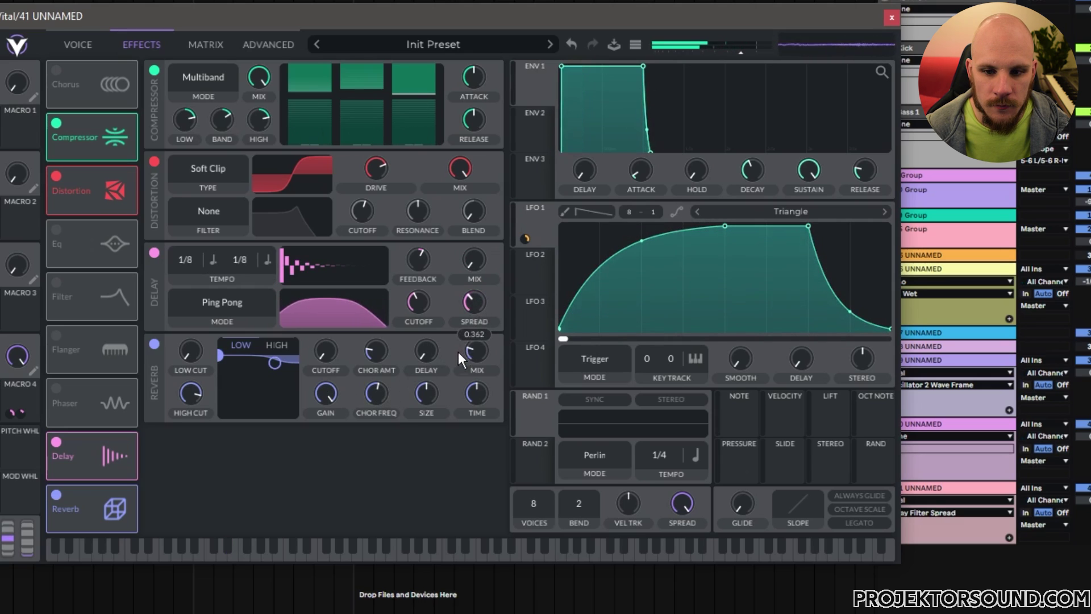
Raise the delay's filter cutoff, lower the reverb mix, and assign Macro 4, named AMBIENCE, to the reverb time
{"action": "left_click_drag", "start_coordinate": [414, 306], "coordinate": [479, 301]}
{"action": "left_click_drag", "start_coordinate": [477, 356], "coordinate": [478, 408]}
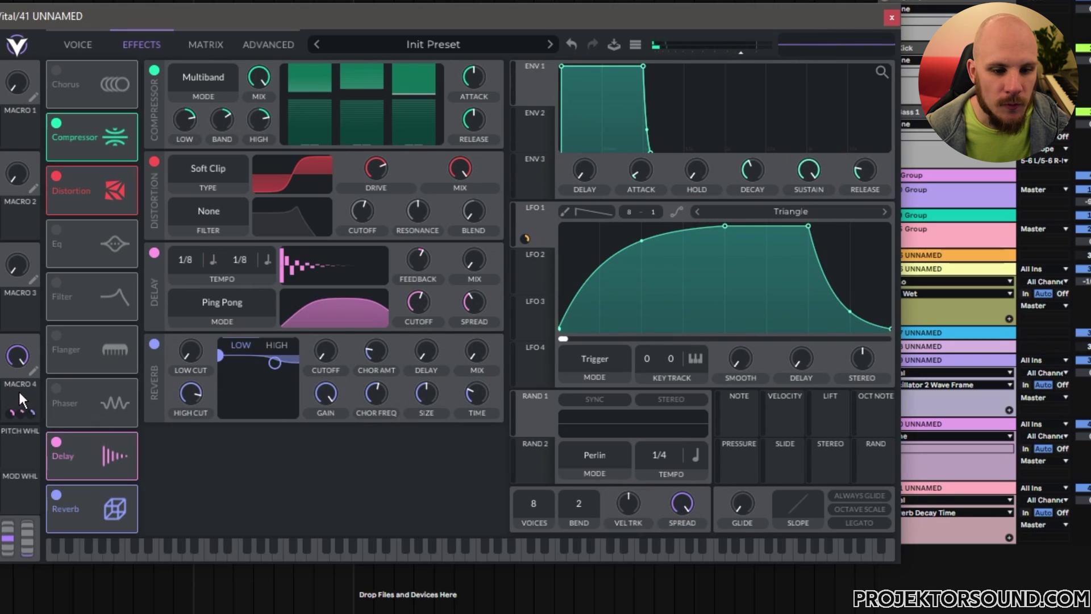
{"action": "left_click_drag", "start_coordinate": [18, 398], "coordinate": [478, 405]}
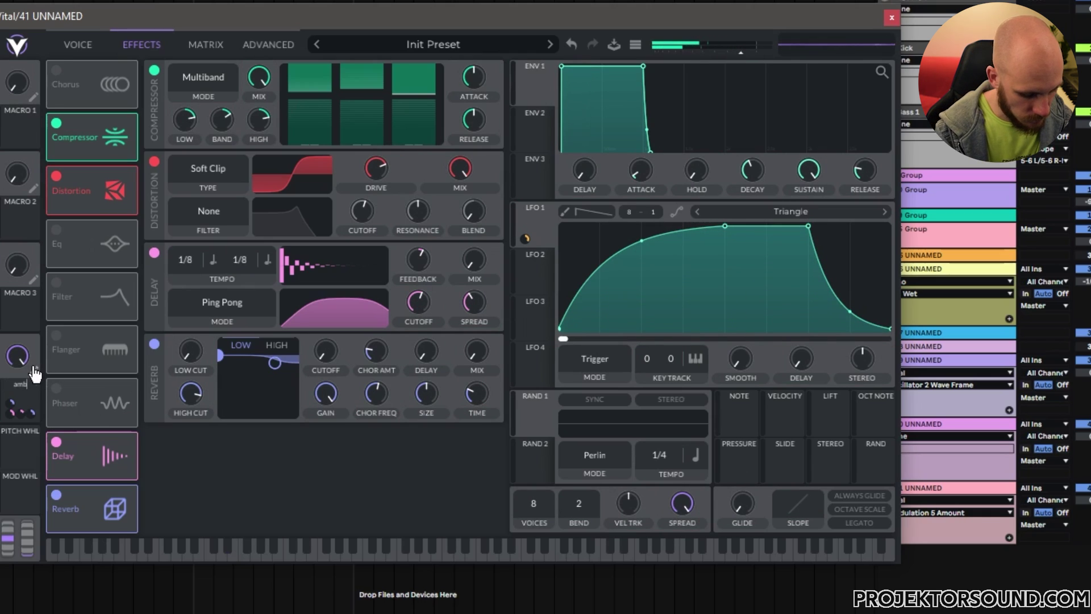
Assign Macro 1 to oscillator 1's wave frame with a small negative amount and to its phase, and reset the macro to zero
{"action": "left_click", "coordinate": [78, 44]}
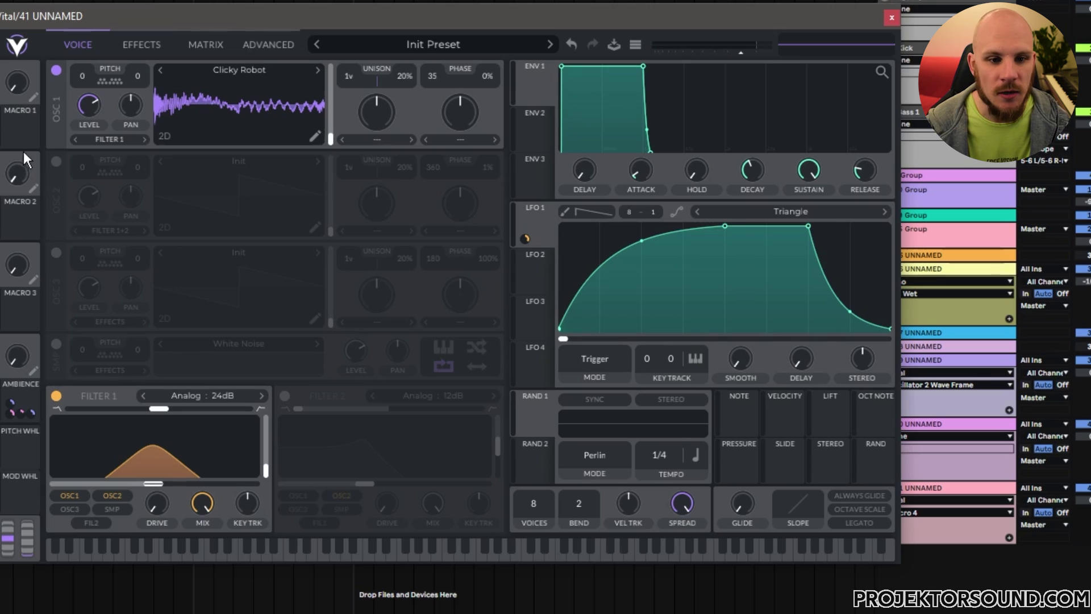
{"action": "left_click_drag", "start_coordinate": [10, 139], "coordinate": [315, 143]}
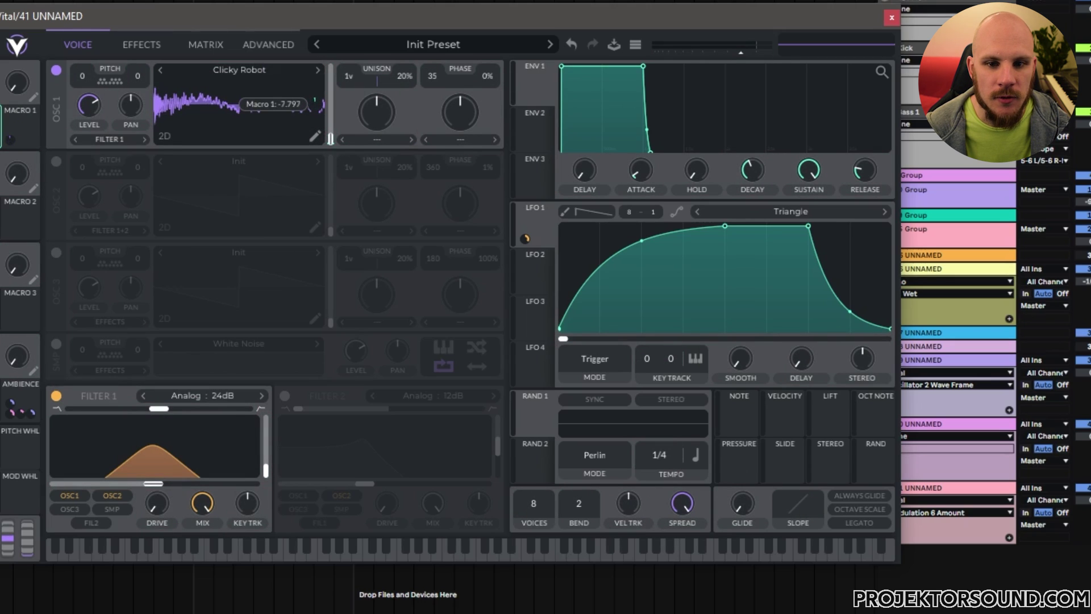
{"action": "left_click_drag", "start_coordinate": [315, 101], "coordinate": [315, 103]}
{"action": "mouse_move", "coordinate": [17, 82]}
{"action": "left_mouse_down"}
{"action": "mouse_move", "coordinate": [17, 57]}
{"action": "mouse_move", "coordinate": [49, 43]}
{"action": "mouse_move", "coordinate": [50, 90]}
{"action": "mouse_move", "coordinate": [66, 12]}
{"action": "mouse_move", "coordinate": [69, 112]}
{"action": "mouse_move", "coordinate": [443, 57]}
{"action": "mouse_move", "coordinate": [432, 108]}
{"action": "mouse_move", "coordinate": [23, 82]}
{"action": "left_mouse_up"}
{"action": "double_click", "coordinate": [23, 81]}
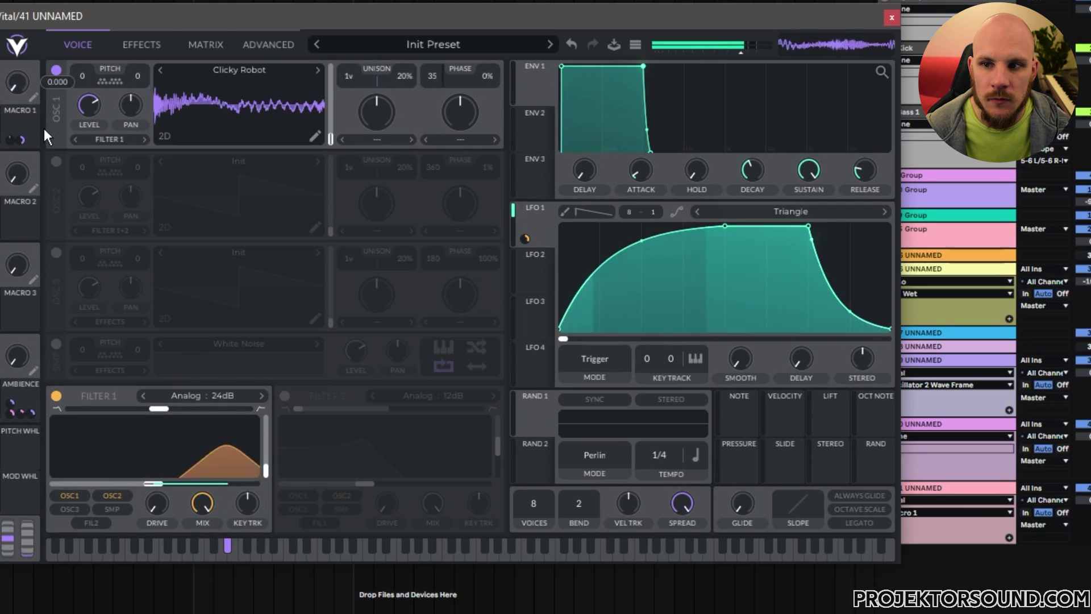
Audition Macro 1 turned up, reduce its modulation amount on oscillator 1's phase, and name the macro TONE
{"action": "left_click_drag", "start_coordinate": [45, 130], "coordinate": [56, 29]}
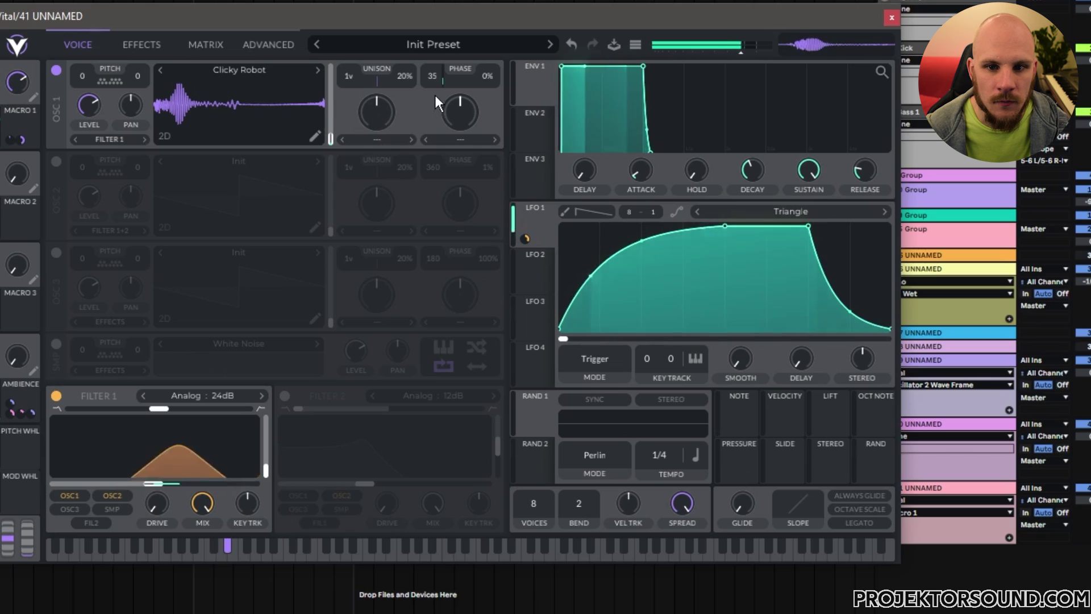
{"action": "mouse_move", "coordinate": [435, 79]}
{"action": "left_click_drag", "start_coordinate": [432, 96], "coordinate": [433, 117]}
{"action": "left_click_drag", "start_coordinate": [31, 66], "coordinate": [47, 105]}
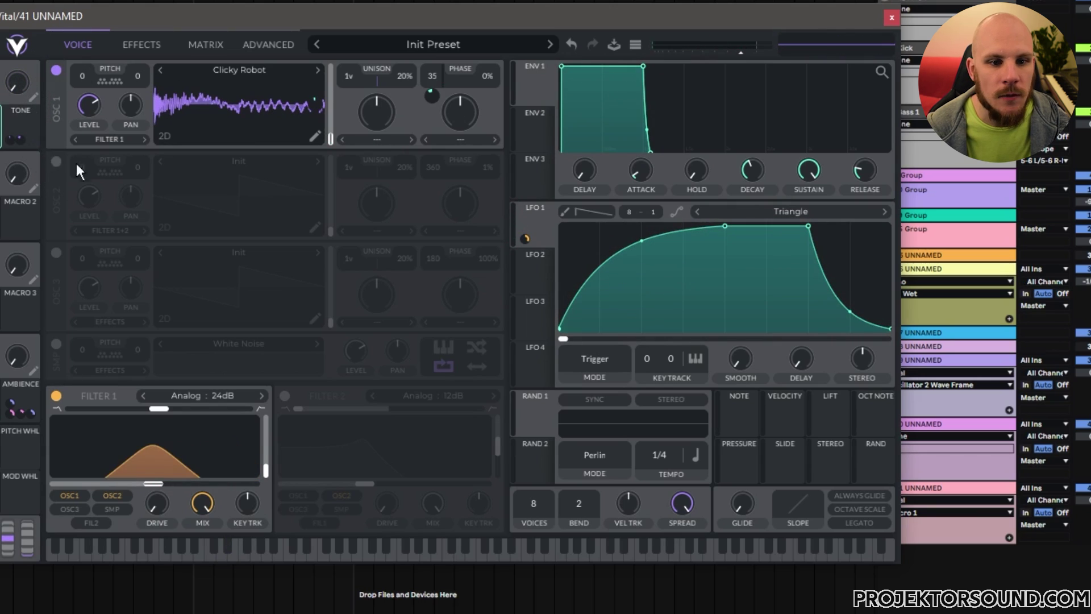
Set oscillator 1's wave morph type to Bend, try its amount at both extremes and reset it to 50%
{"action": "left_click", "coordinate": [469, 142]}
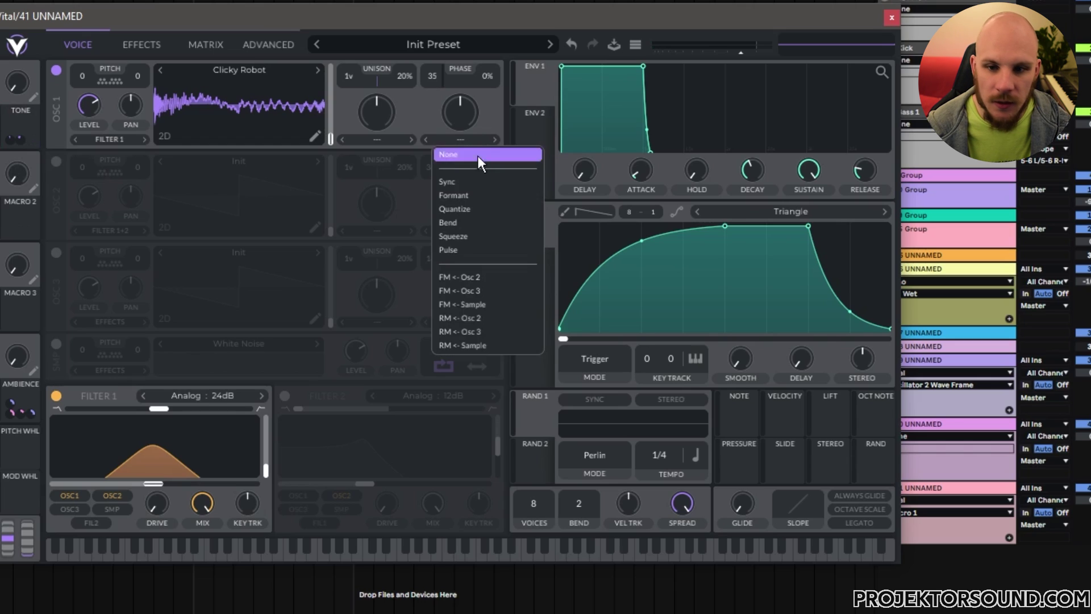
{"action": "left_click", "coordinate": [465, 222]}
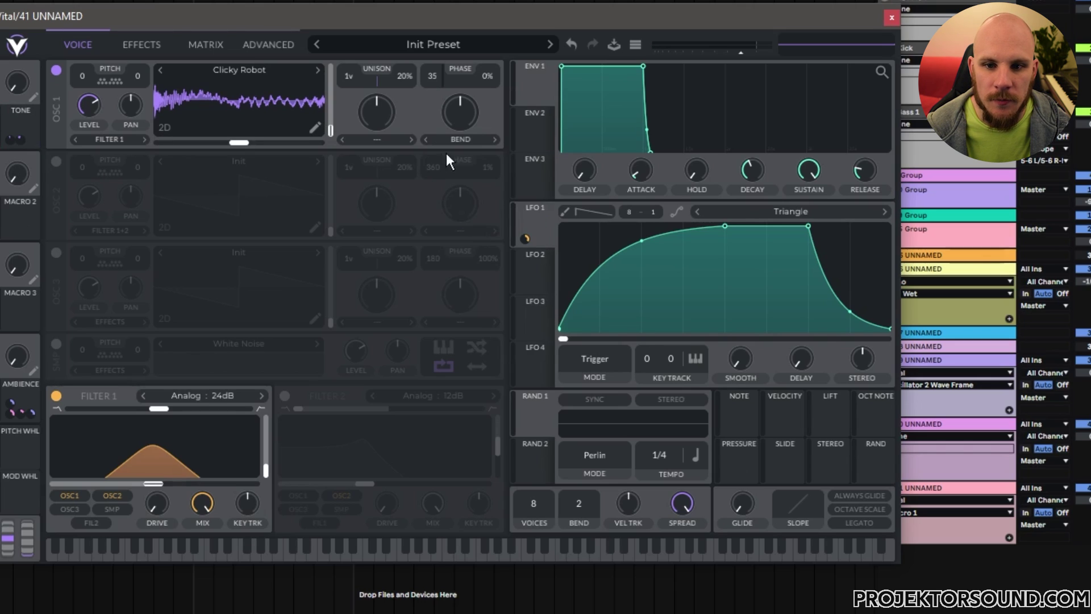
{"action": "left_click_drag", "start_coordinate": [458, 117], "coordinate": [463, 120]}
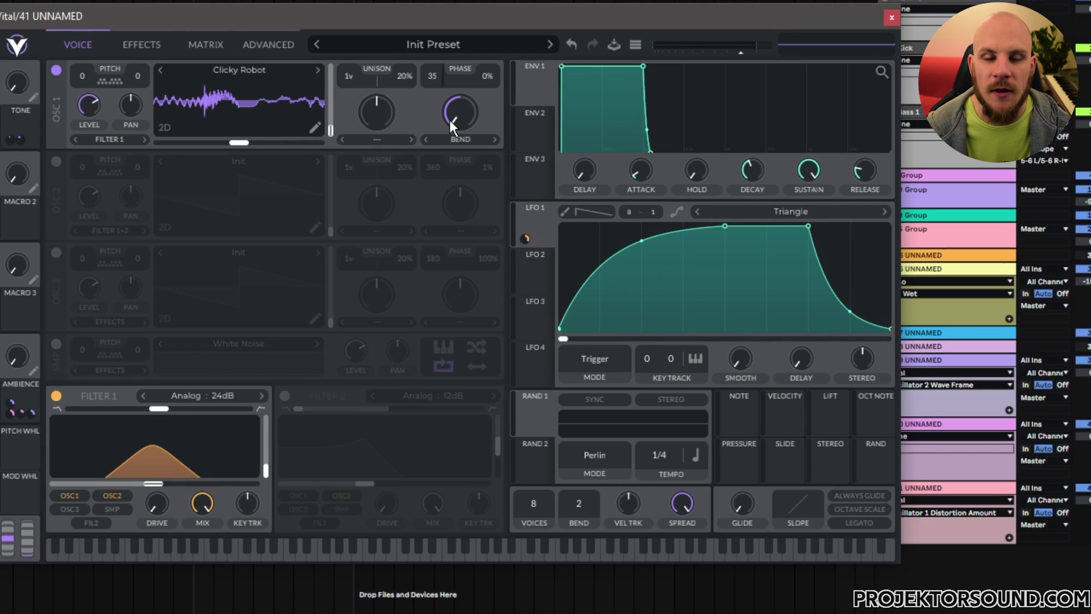
{"action": "double_click", "coordinate": [449, 121]}
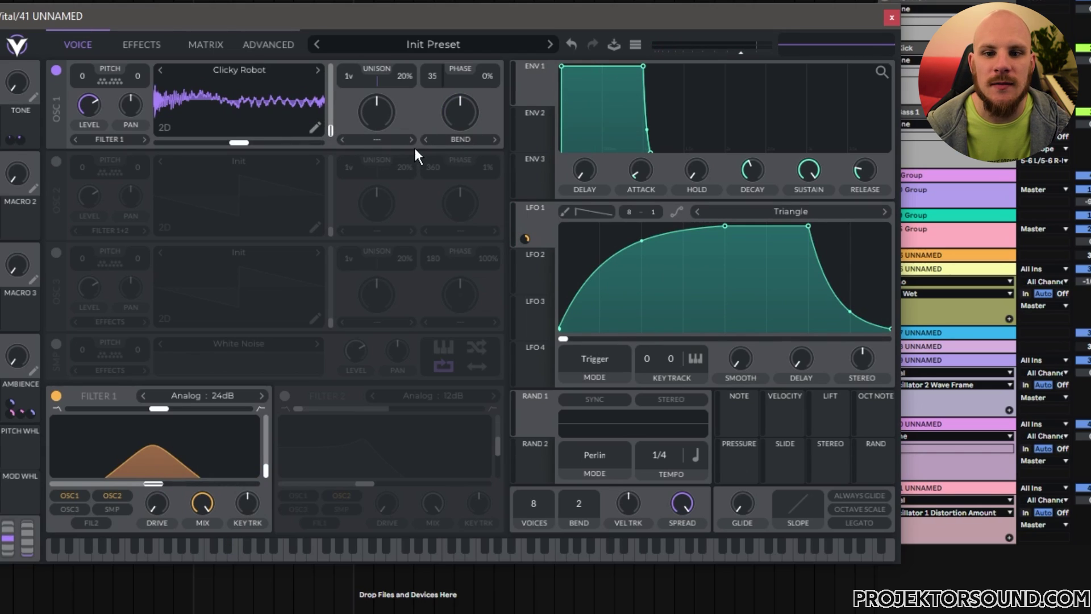
{"action": "left_click_drag", "start_coordinate": [461, 108], "coordinate": [501, 73]}
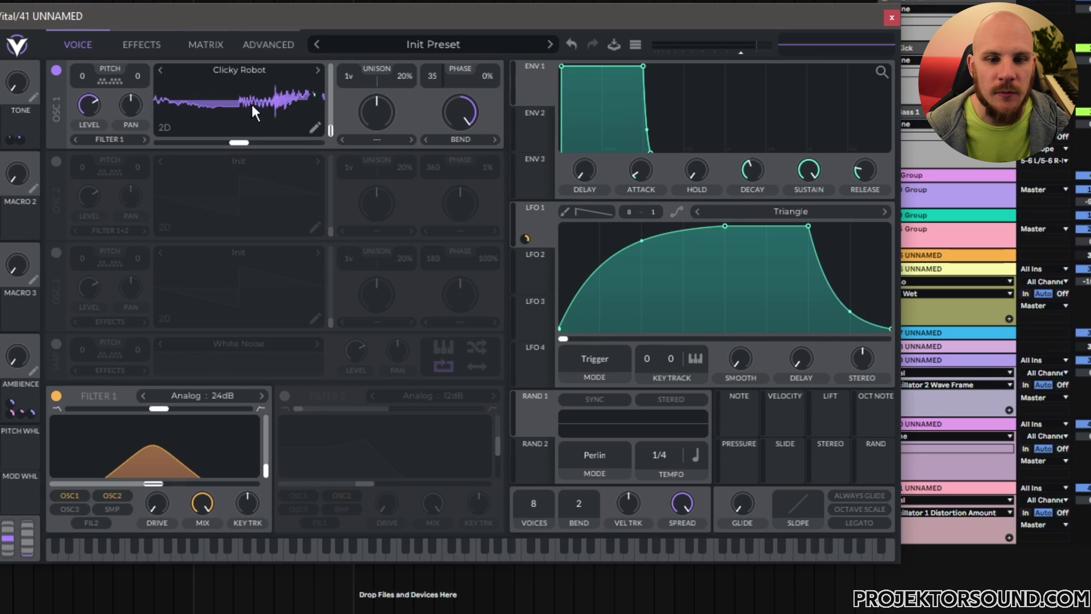
{"action": "double_click", "coordinate": [462, 108]}
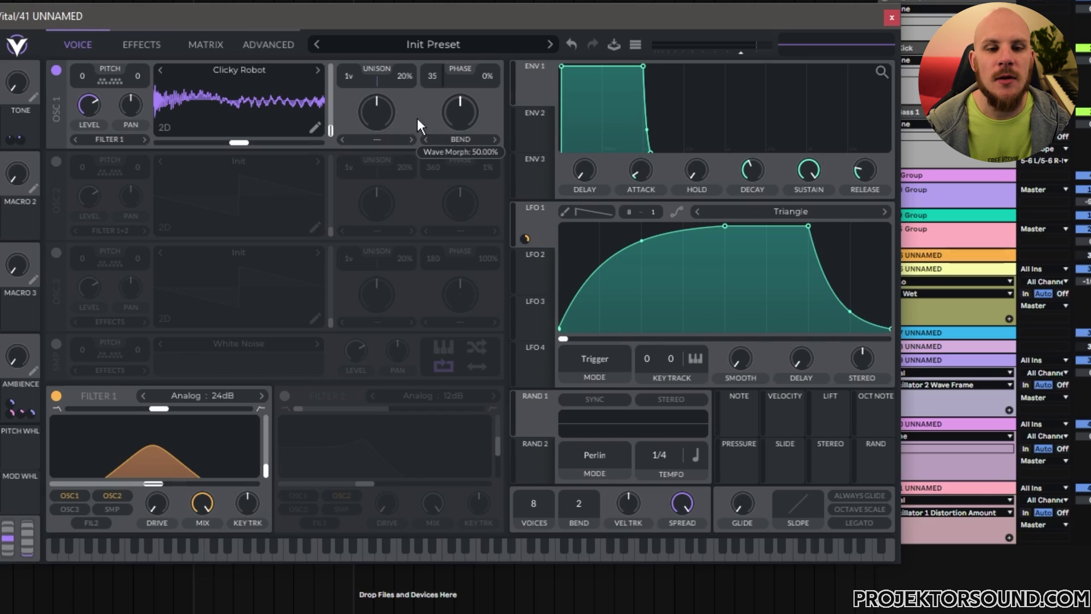
Assign the TONE macro to oscillator 1's Bend amount, adjust the modulation depth while auditioning, and return the macro to zero
{"action": "left_click_drag", "start_coordinate": [28, 123], "coordinate": [460, 116]}
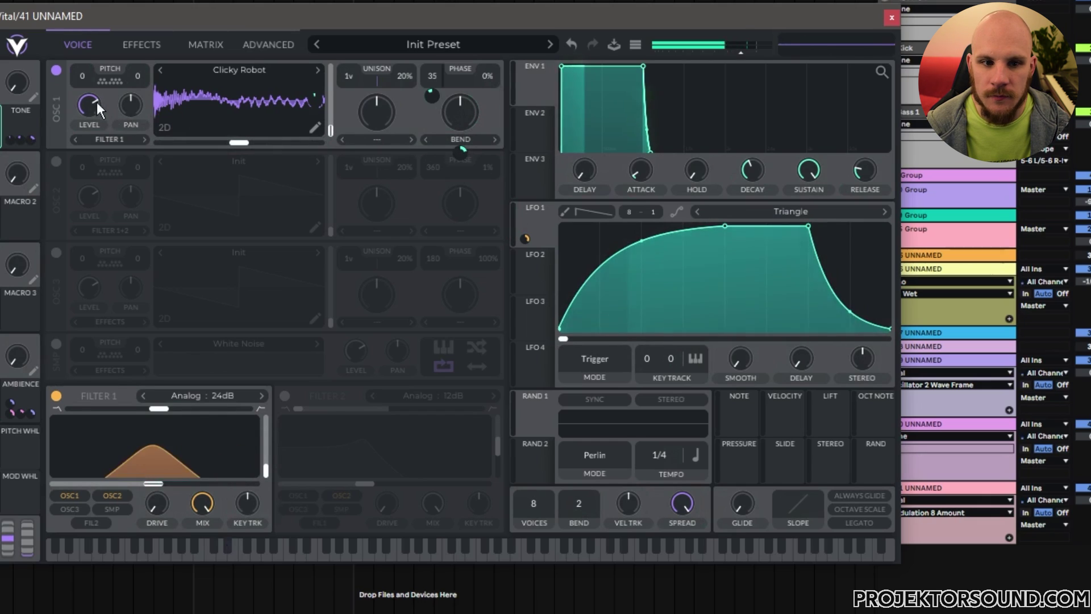
{"action": "left_click_drag", "start_coordinate": [24, 85], "coordinate": [32, 28]}
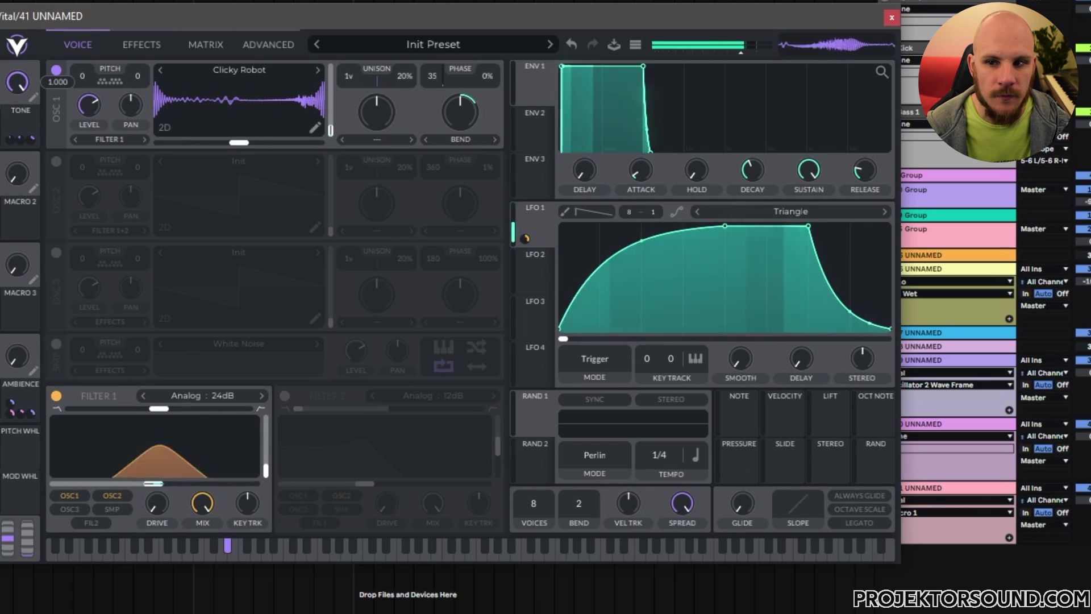
{"action": "left_click_drag", "start_coordinate": [459, 149], "coordinate": [456, 178]}
{"action": "left_click_drag", "start_coordinate": [21, 81], "coordinate": [121, 291]}
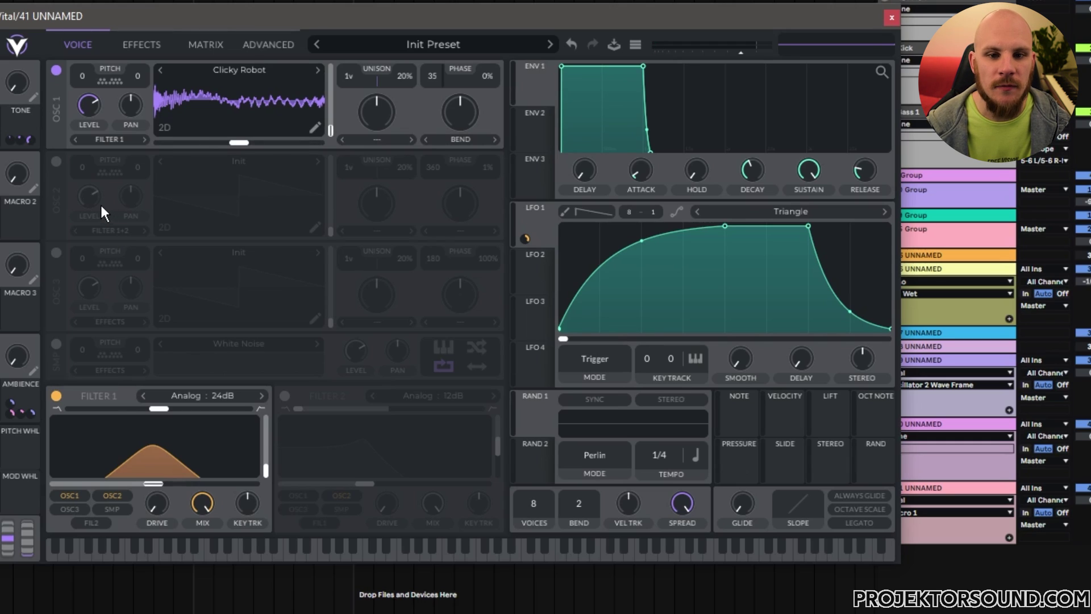
Enable the Filter effect ahead of the Compressor, blend it fully to high-pass and lower its cutoff
{"action": "left_click", "coordinate": [141, 45]}
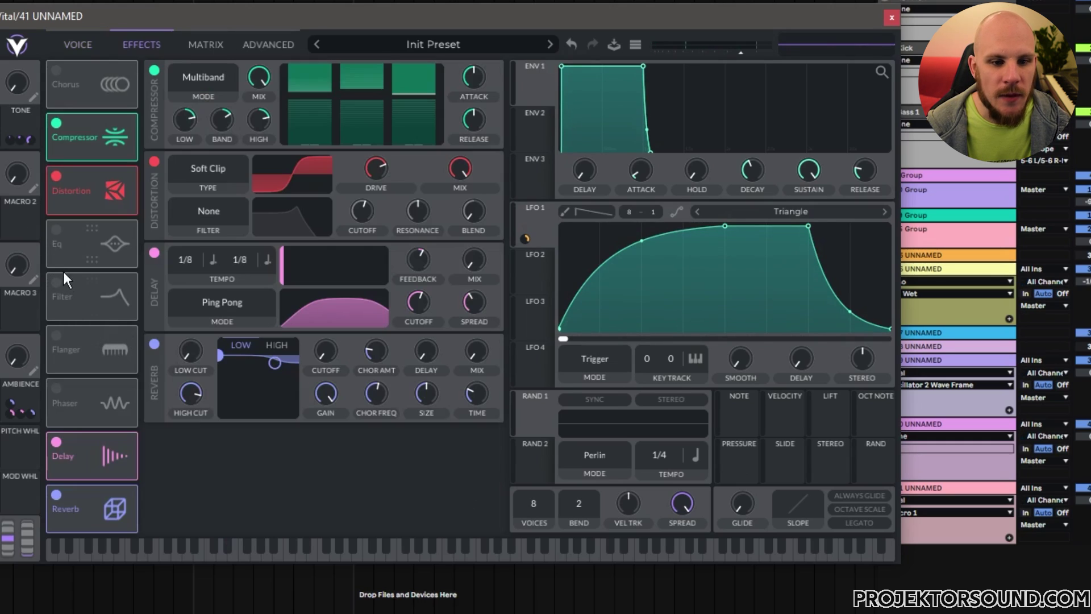
{"action": "left_click", "coordinate": [56, 284]}
{"action": "left_click_drag", "start_coordinate": [91, 287], "coordinate": [101, 131]}
{"action": "left_click_drag", "start_coordinate": [358, 67], "coordinate": [651, 84]}
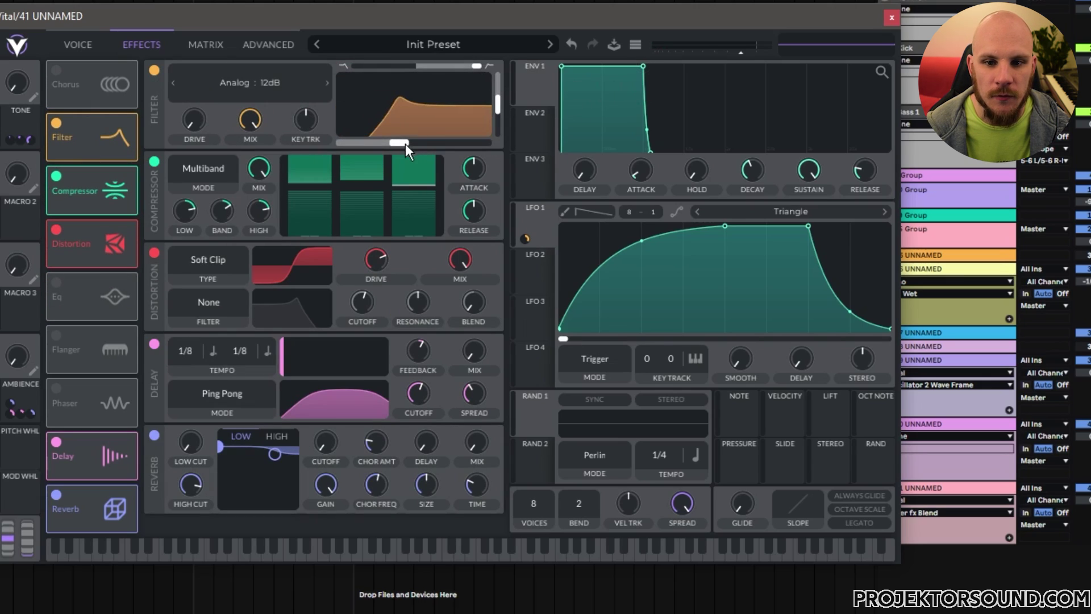
{"action": "left_click_drag", "start_coordinate": [405, 145], "coordinate": [391, 146]}
Invert LFO 2's triangle by raising its end points to the maximum and lowering its middle point to the minimum
{"action": "left_click", "coordinate": [529, 290]}
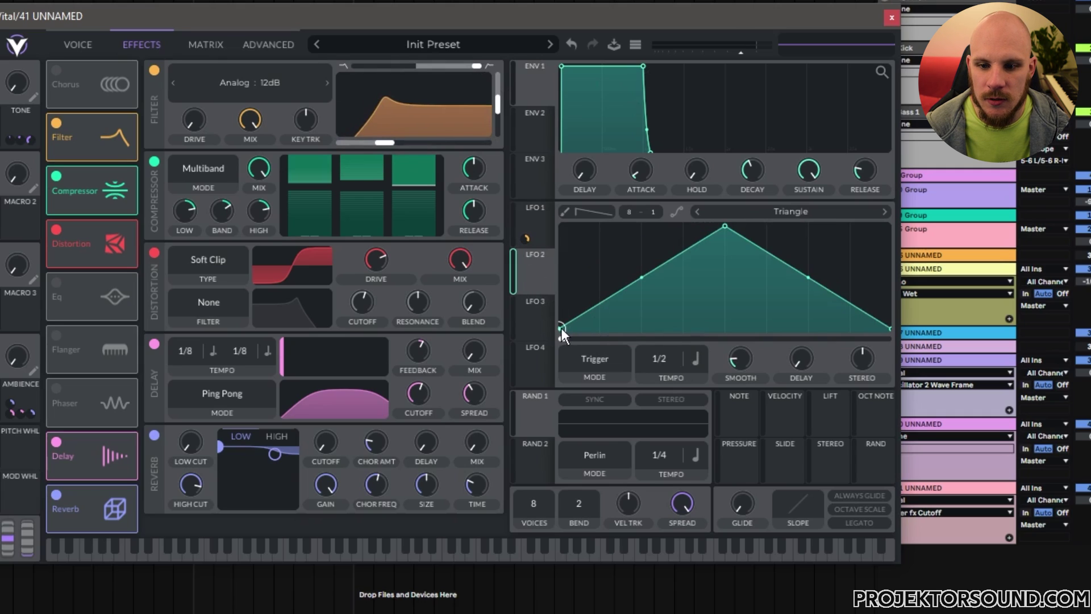
{"action": "left_click_drag", "start_coordinate": [564, 326], "coordinate": [563, 166]}
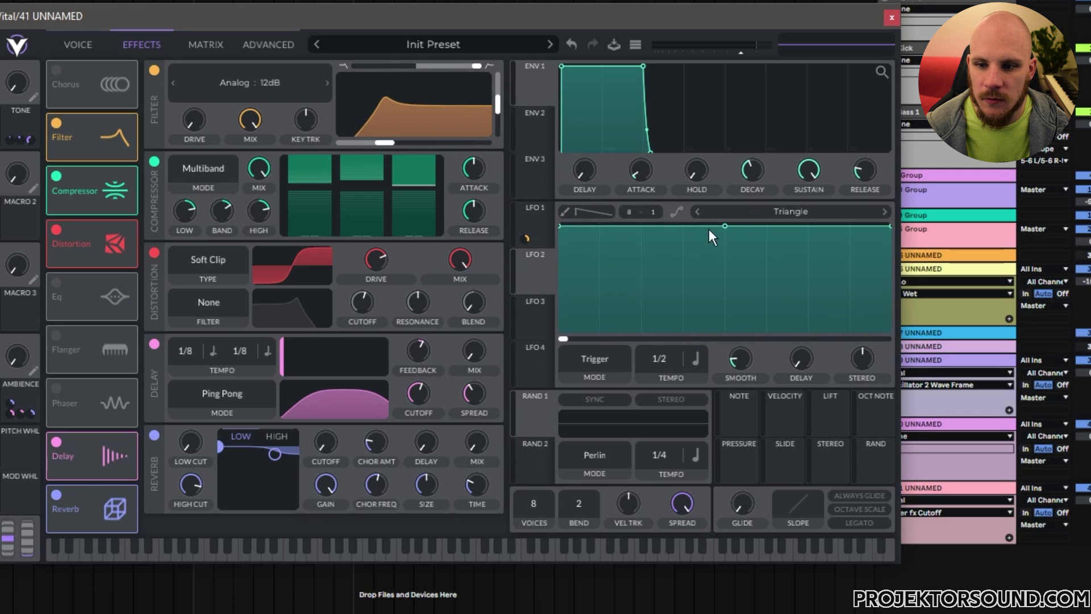
{"action": "left_click_drag", "start_coordinate": [725, 227], "coordinate": [724, 328]}
Modulate the Filter effect's cutoff with Random 1, switch the filter to Analog 24dB and raise its resonance
{"action": "left_click_drag", "start_coordinate": [542, 414], "coordinate": [384, 143]}
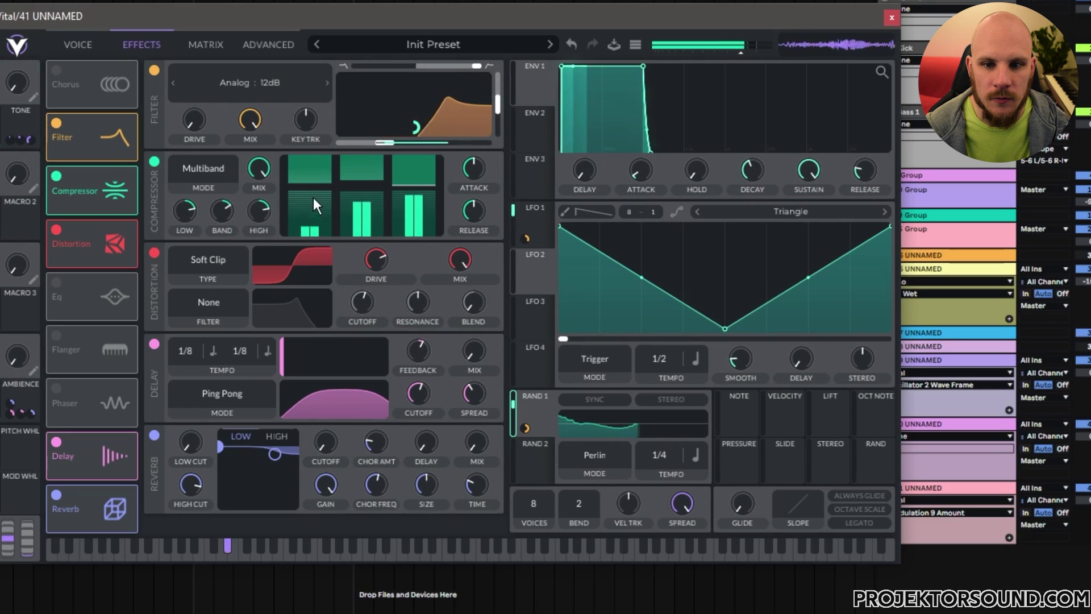
{"action": "left_click", "coordinate": [328, 82]}
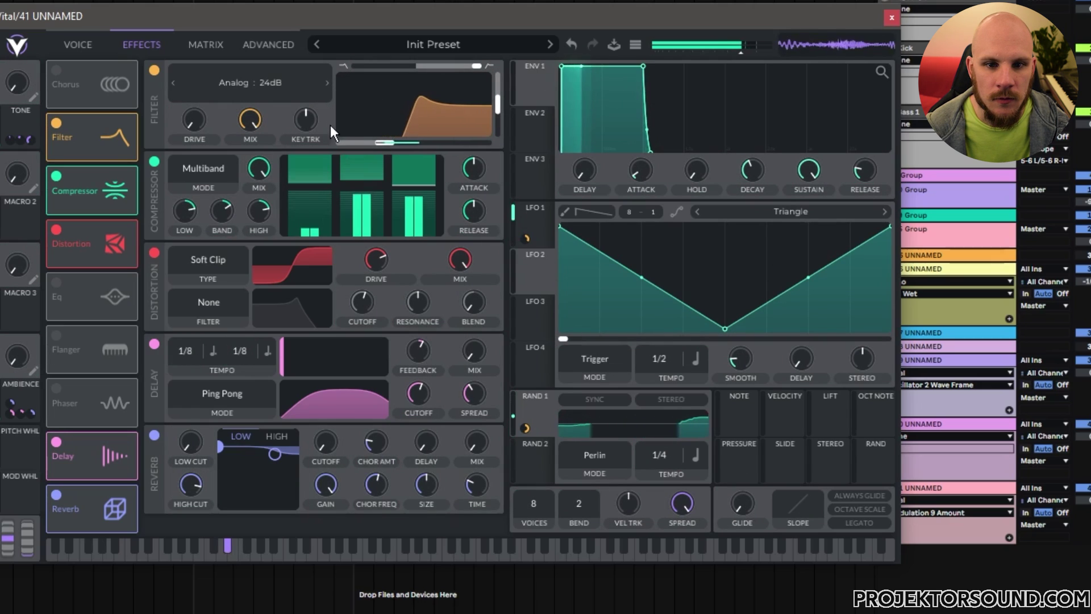
{"action": "left_click_drag", "start_coordinate": [502, 98], "coordinate": [503, 90]}
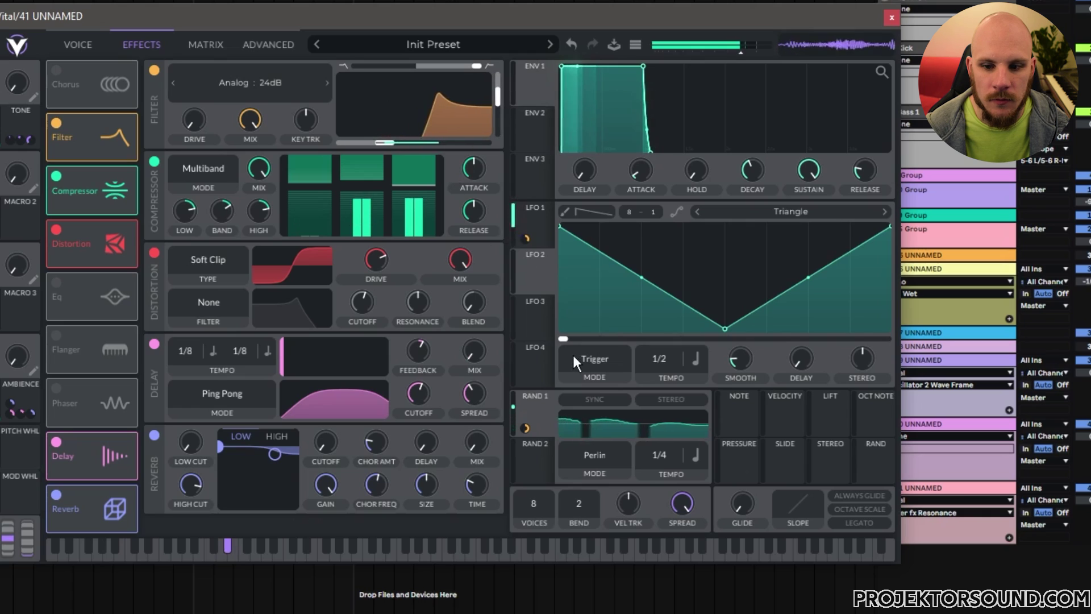
Set Random 1 to Sine Interpolate, blend the Filter effect to band-pass and adjust the random modulation depth on its cutoff
{"action": "left_click", "coordinate": [602, 452]}
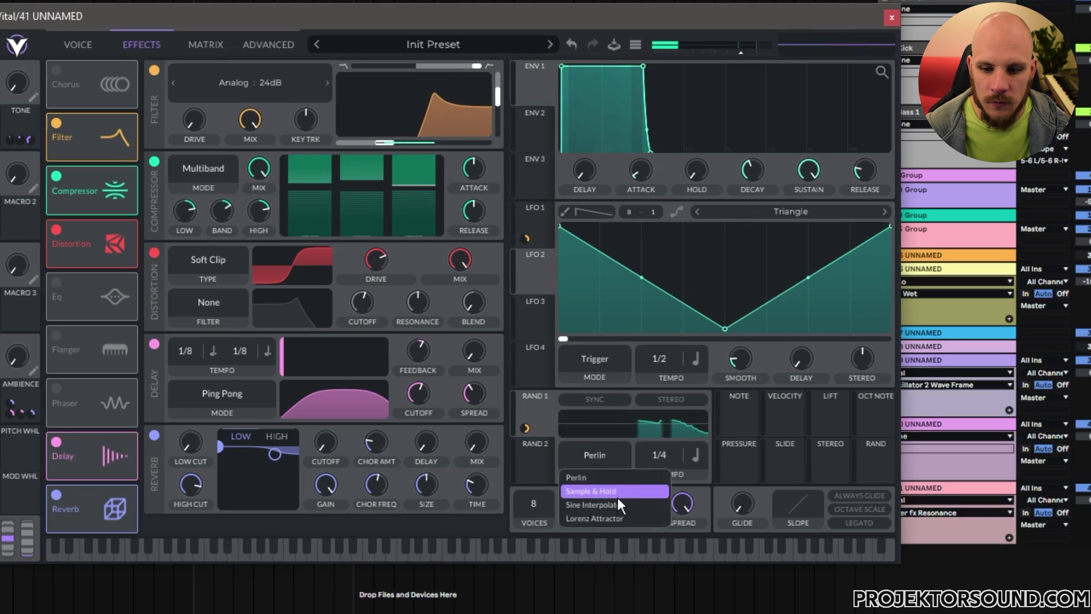
{"action": "left_click", "coordinate": [616, 503]}
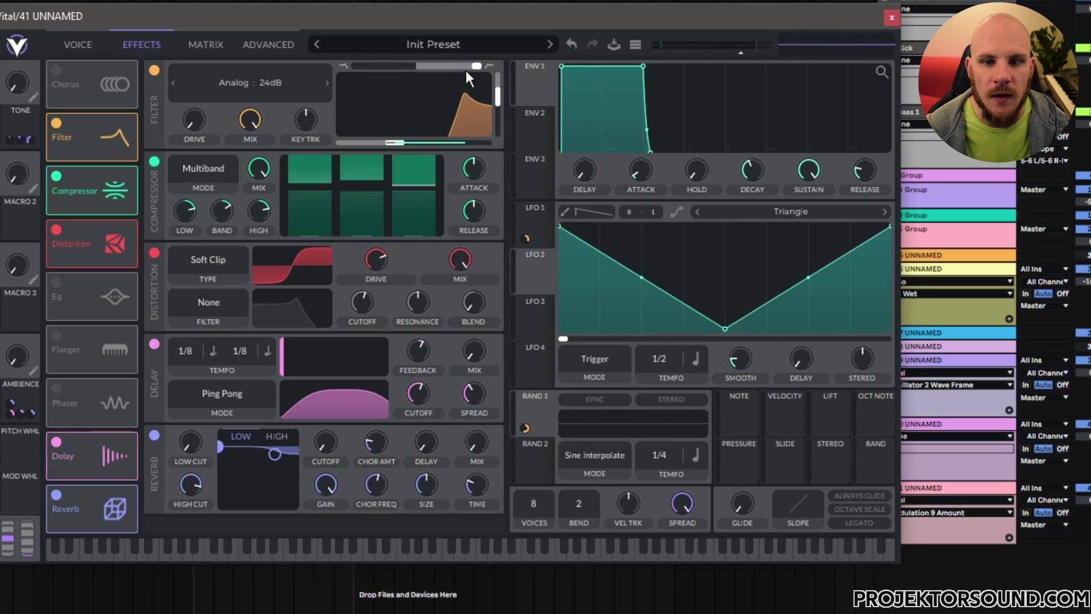
{"action": "left_click_drag", "start_coordinate": [469, 70], "coordinate": [412, 70]}
{"action": "mouse_move", "coordinate": [408, 148]}
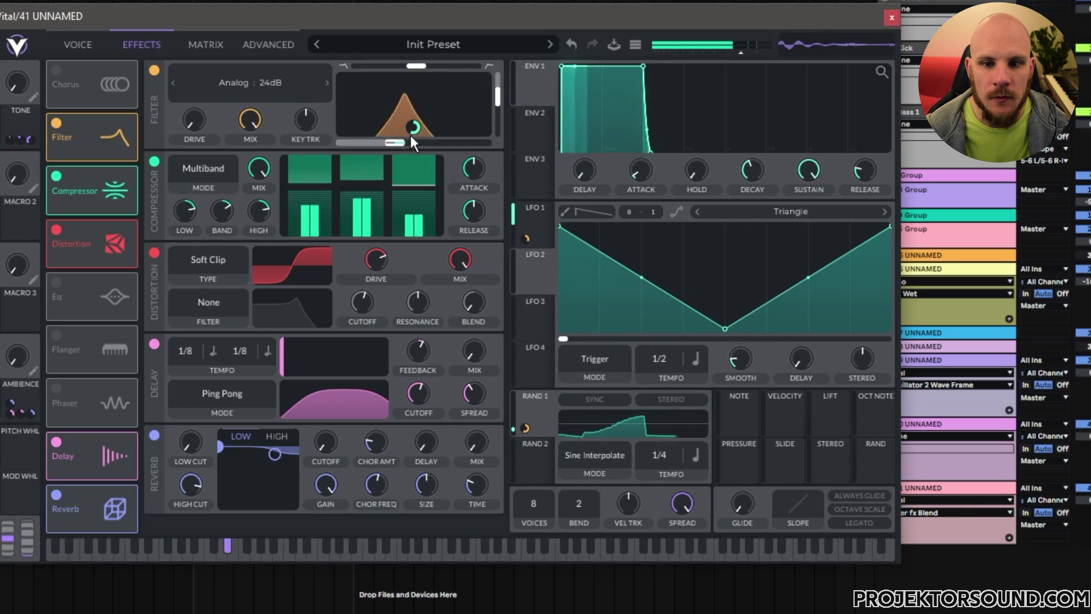
{"action": "left_click_drag", "start_coordinate": [416, 128], "coordinate": [416, 123]}
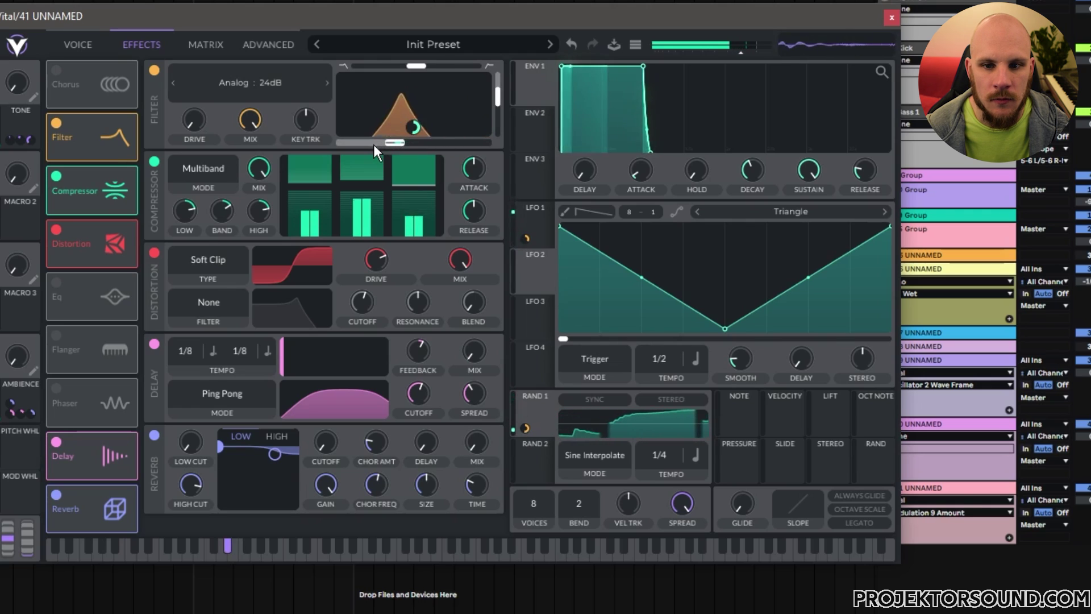
Try the Filter effect in Analog 12dB with altered resonance, return it to Analog 24dB and set resonance to 36.84%
{"action": "left_click", "coordinate": [175, 83]}
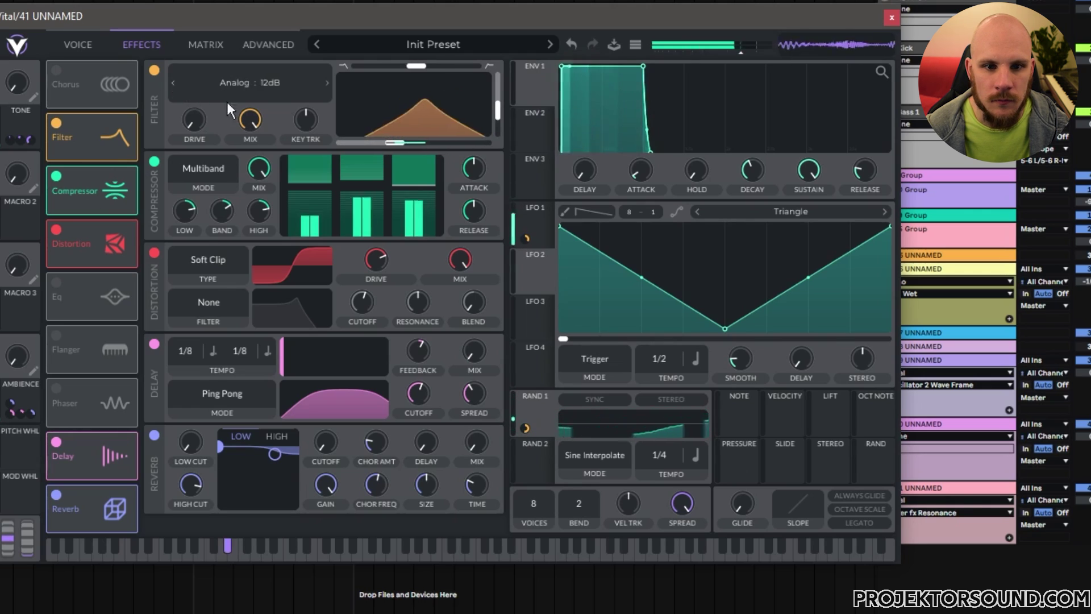
{"action": "left_click_drag", "start_coordinate": [498, 118], "coordinate": [498, 103]}
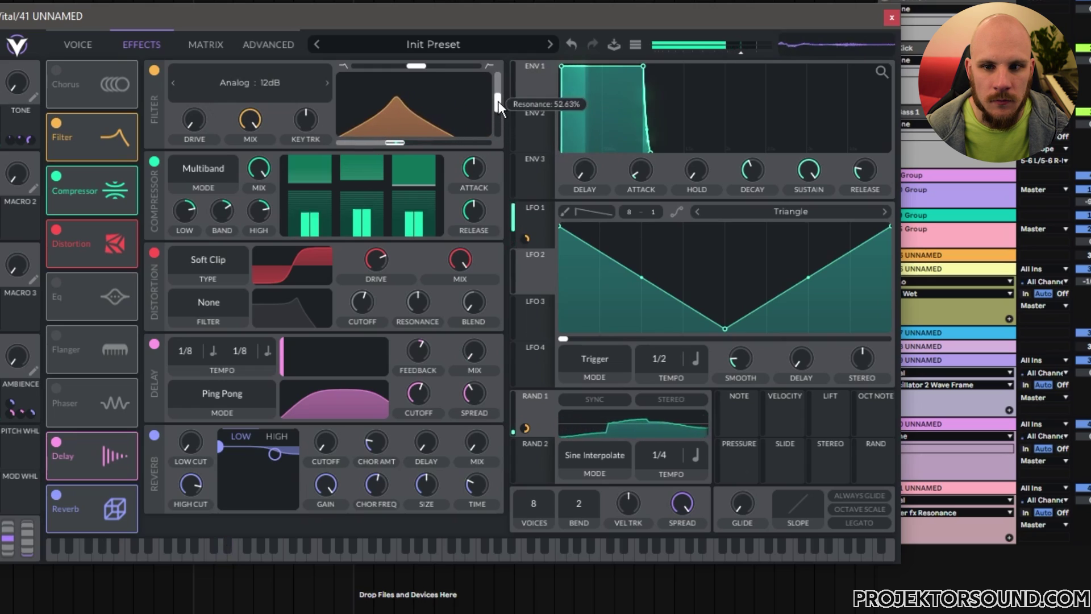
{"action": "left_click", "coordinate": [324, 81]}
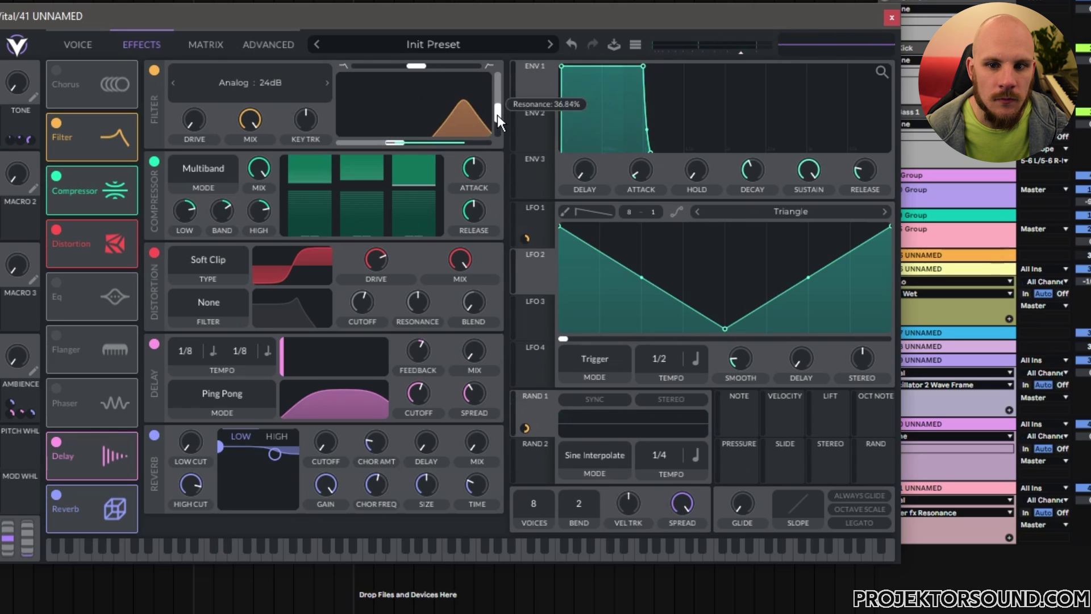
Assign Macro 2 to the Filter effect's resonance at 0.251, lower the filter mix to zero and assign Macro 2 to it
{"action": "left_click_drag", "start_coordinate": [17, 223], "coordinate": [485, 128]}
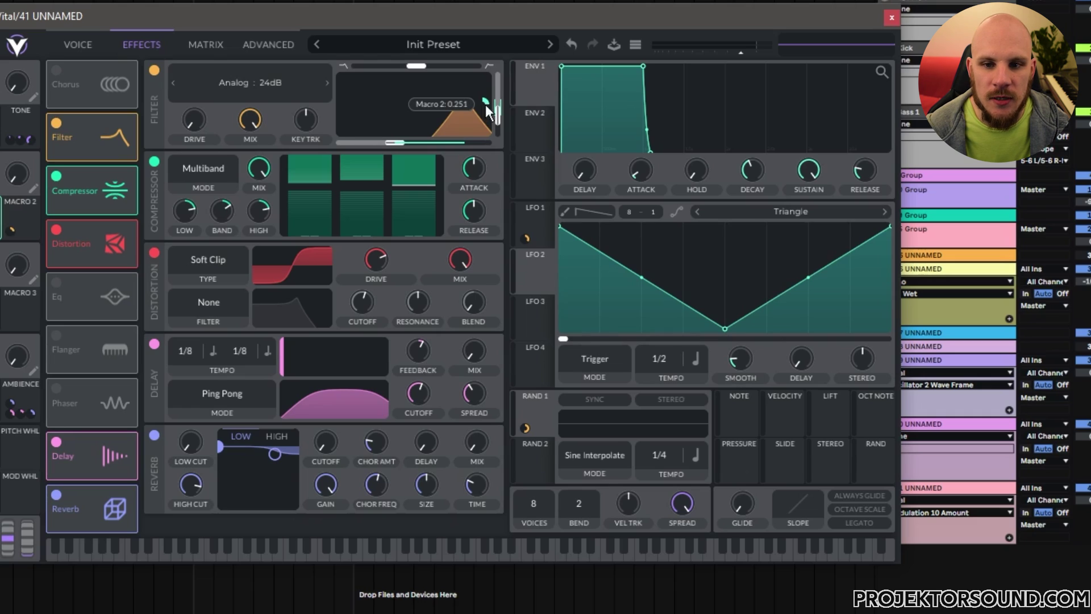
{"action": "left_click_drag", "start_coordinate": [260, 110], "coordinate": [261, 148]}
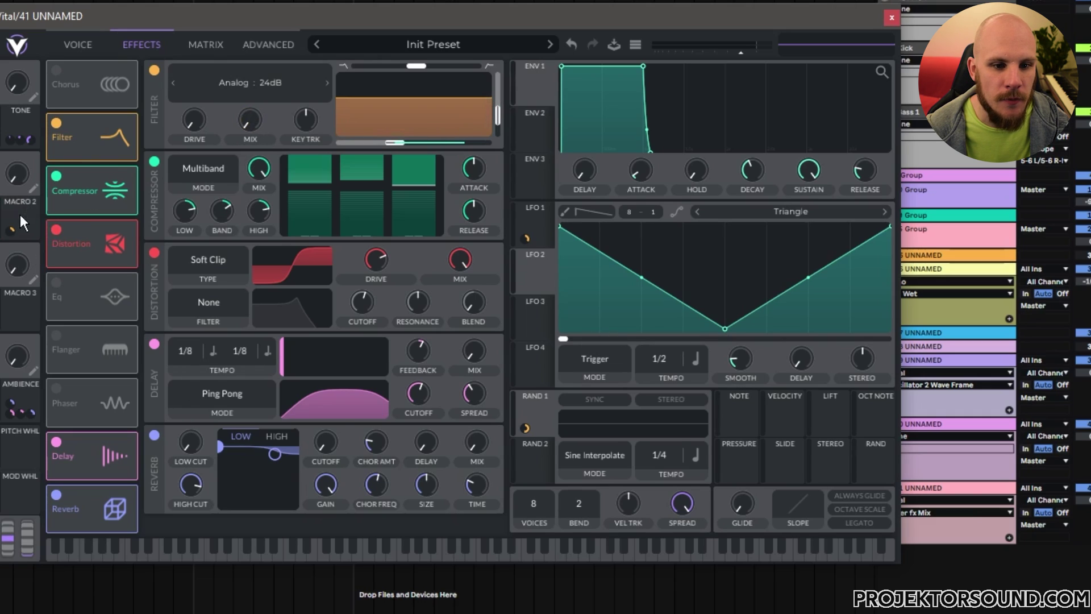
{"action": "left_click_drag", "start_coordinate": [18, 218], "coordinate": [251, 121]}
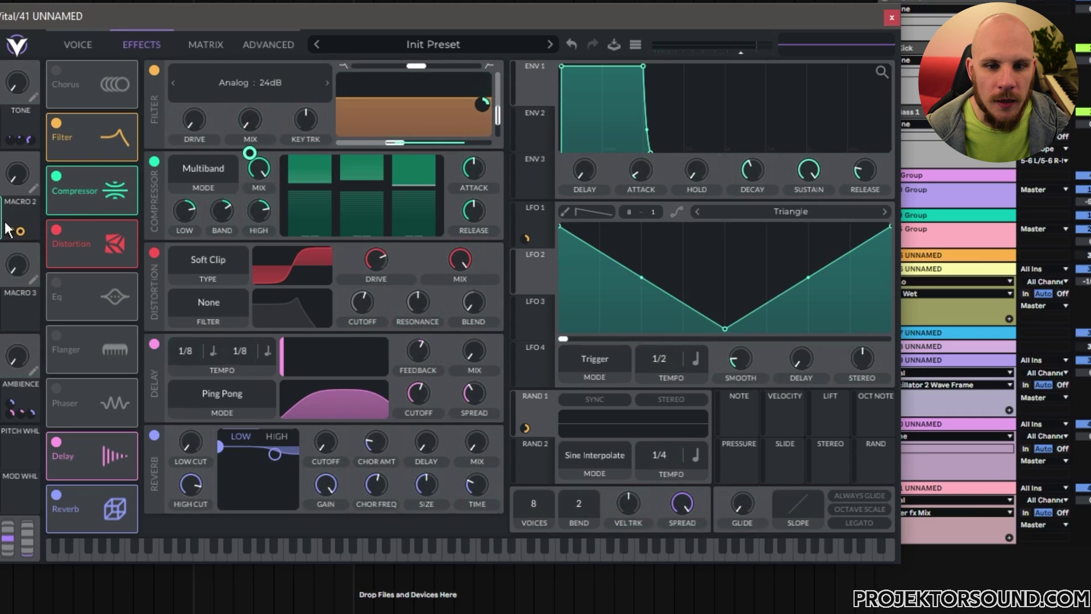
Rename Macro 2 as MOVE, audition its effect and return the macro to zero
{"action": "left_click", "coordinate": [33, 188]}
{"action": "type", "text": "MOVE"}
{"action": "key", "text": "Return"}
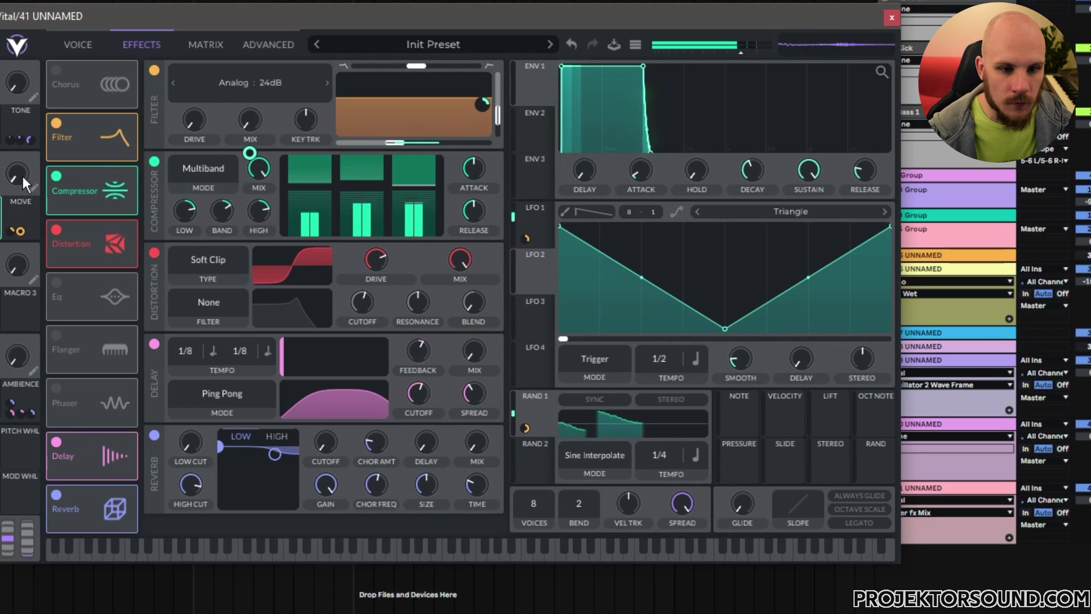
{"action": "left_click_drag", "start_coordinate": [22, 176], "coordinate": [56, 324]}
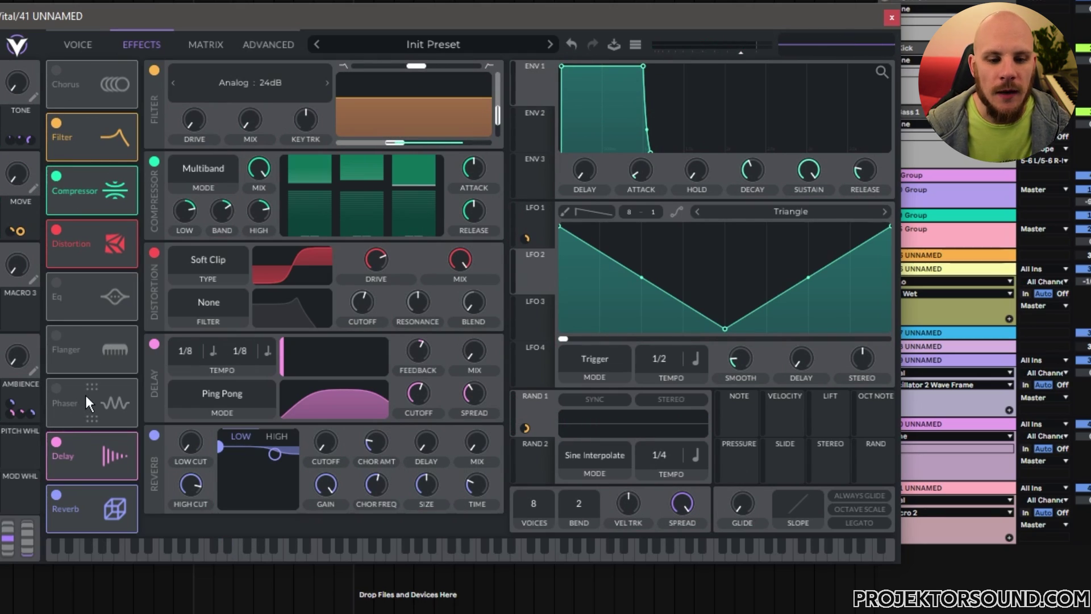
Enable the Phaser effect, lower its mix to zero with Macro 3 assigned to the mix, and set its feedback to 33.40%
{"action": "left_click", "coordinate": [56, 388]}
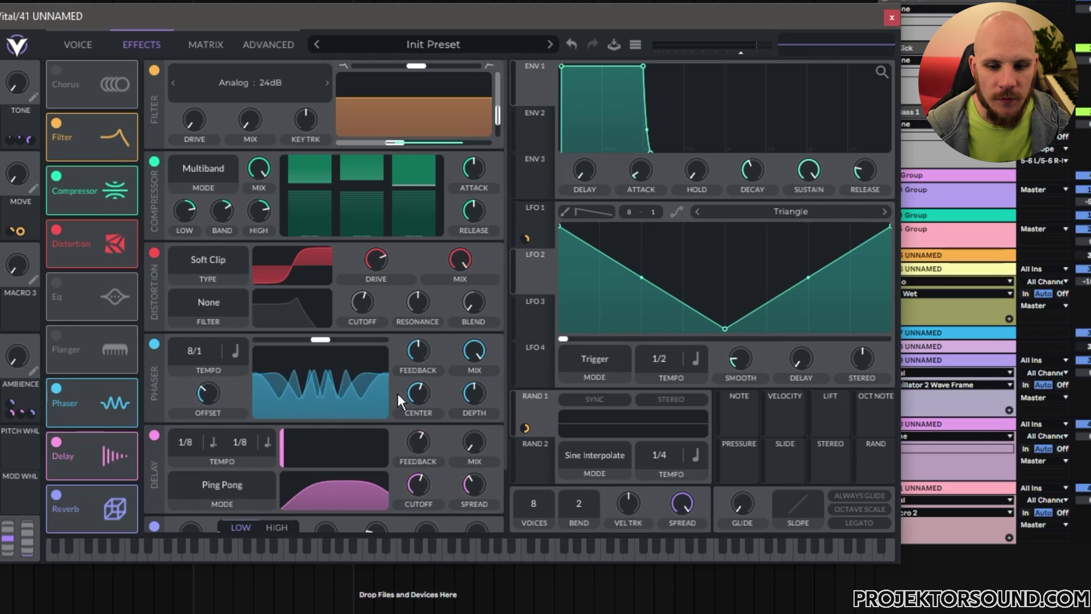
{"action": "left_click_drag", "start_coordinate": [460, 352], "coordinate": [449, 519]}
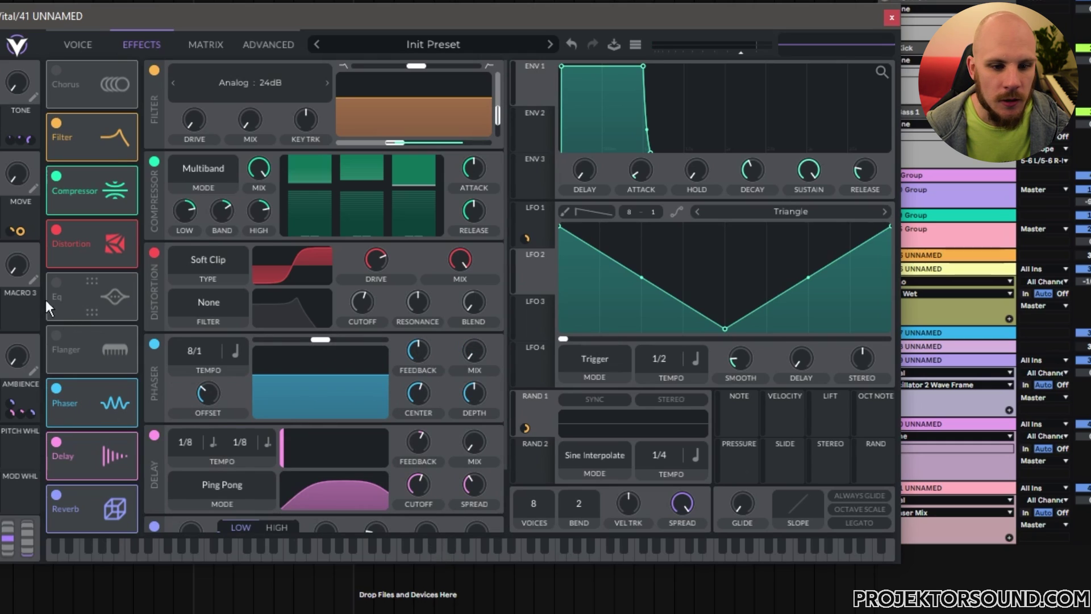
{"action": "left_click_drag", "start_coordinate": [10, 323], "coordinate": [421, 359]}
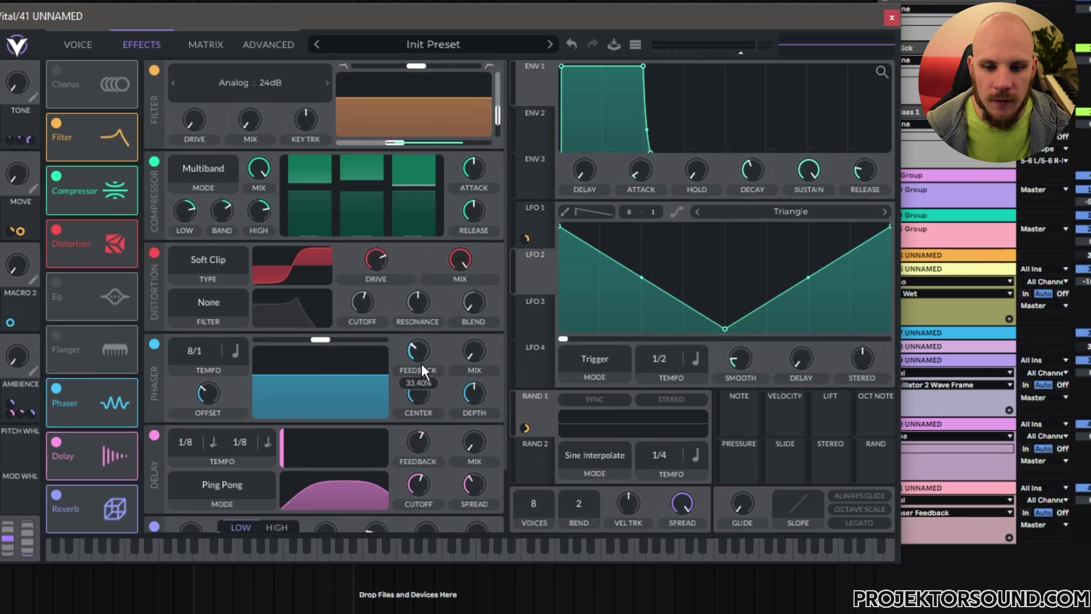
Assign Macro 3 to the Phaser's feedback, blend and modulation depth, adjusting the blend and depth base settings
{"action": "left_click_drag", "start_coordinate": [16, 302], "coordinate": [419, 403]}
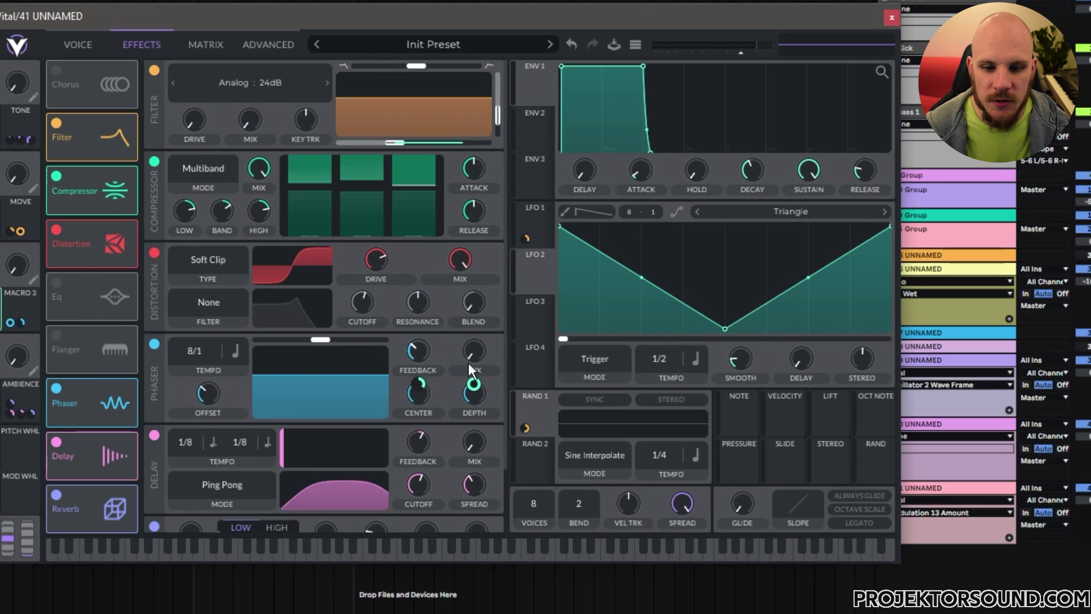
{"action": "mouse_move", "coordinate": [18, 320]}
{"action": "left_click_drag", "start_coordinate": [17, 304], "coordinate": [321, 365]}
{"action": "left_click_drag", "start_coordinate": [21, 275], "coordinate": [55, 183]}
{"action": "left_click_drag", "start_coordinate": [472, 397], "coordinate": [469, 408]}
{"action": "left_click_drag", "start_coordinate": [21, 307], "coordinate": [474, 414]}
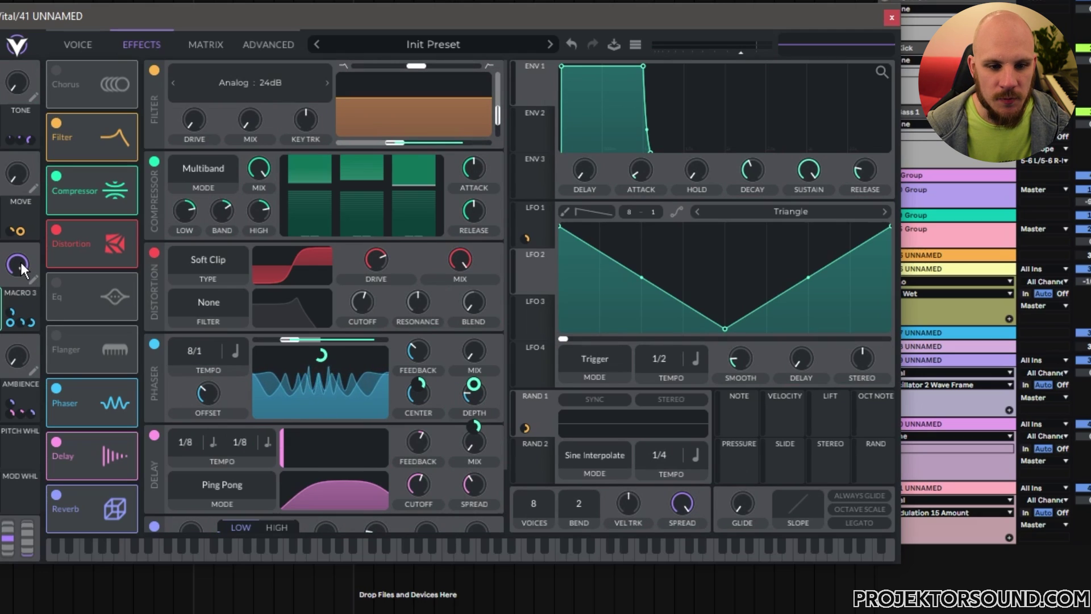
Audition Macro 3's effect on the Phaser and rename the macro PHASE
{"action": "left_click_drag", "start_coordinate": [20, 261], "coordinate": [38, 279]}
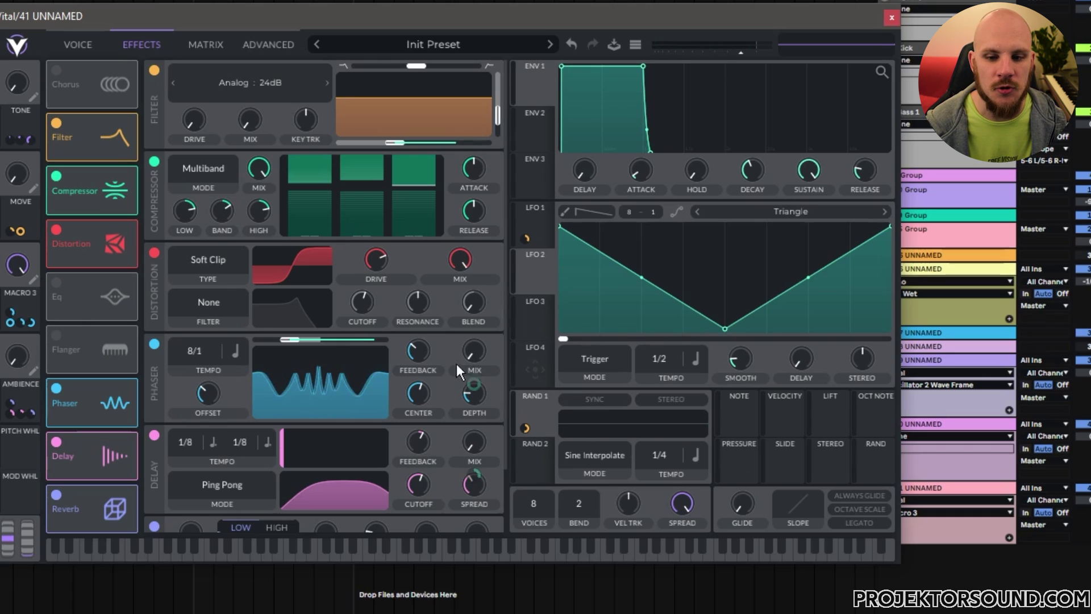
{"action": "left_click", "coordinate": [34, 281]}
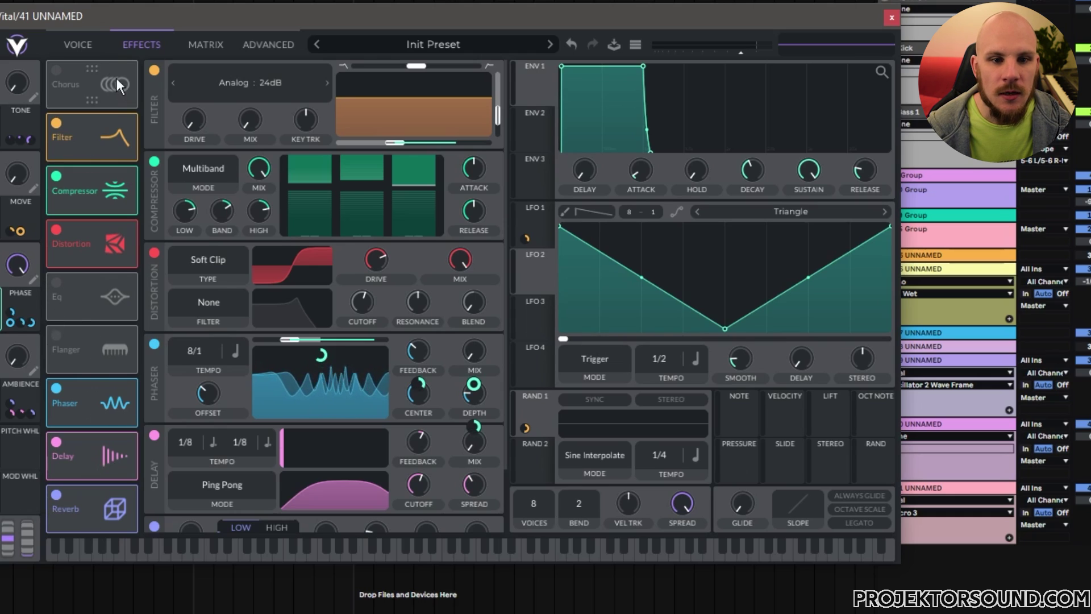
{"action": "left_click", "coordinate": [79, 47]}
{"action": "left_click", "coordinate": [141, 47]}
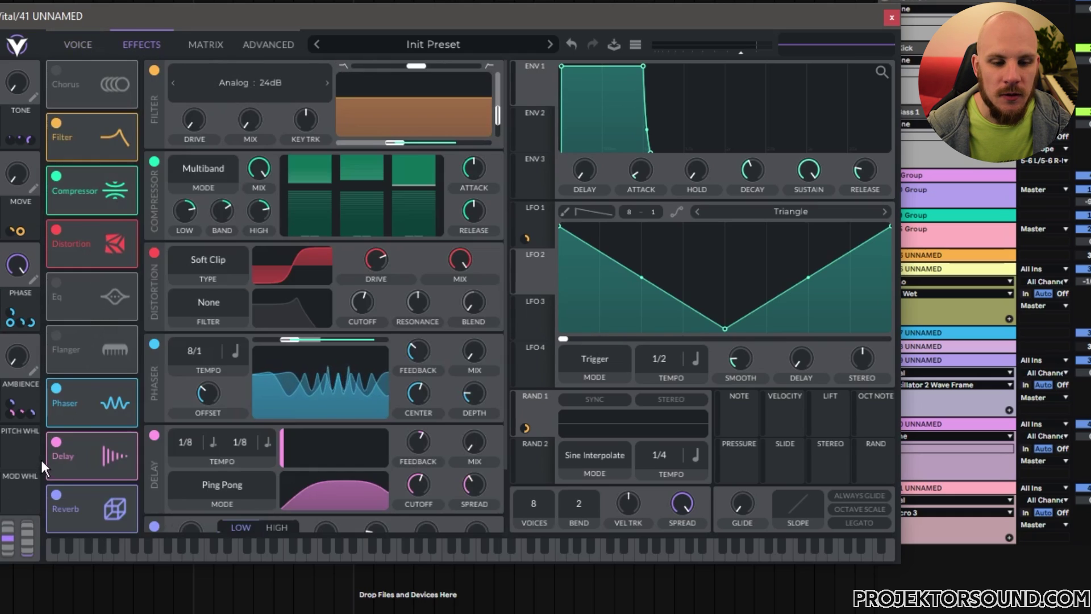
Enable Filter 2, try the Dirty Notch Blend model with a different blend, and settle on Dirty Notch Spread
{"action": "left_click", "coordinate": [74, 43]}
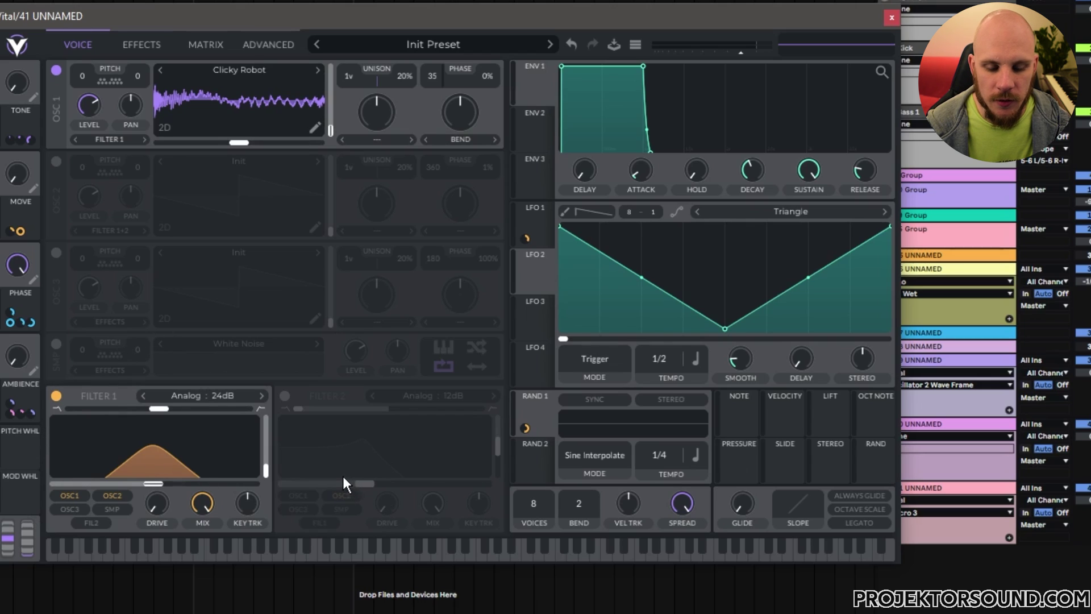
{"action": "left_click", "coordinate": [285, 395]}
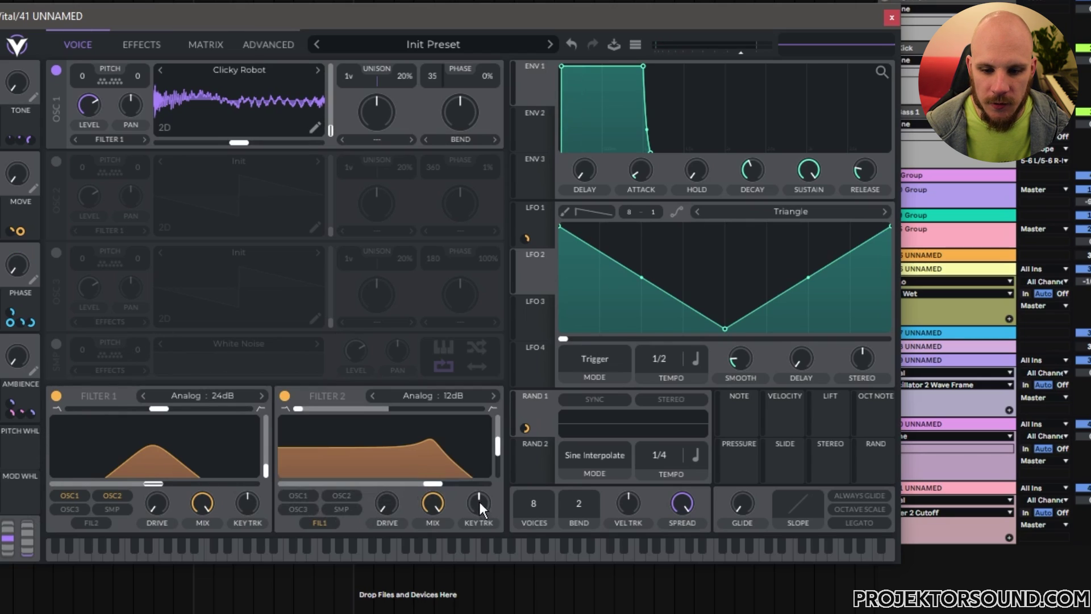
{"action": "left_click_drag", "start_coordinate": [433, 501], "coordinate": [432, 518]}
{"action": "left_click_drag", "start_coordinate": [423, 432], "coordinate": [437, 510]}
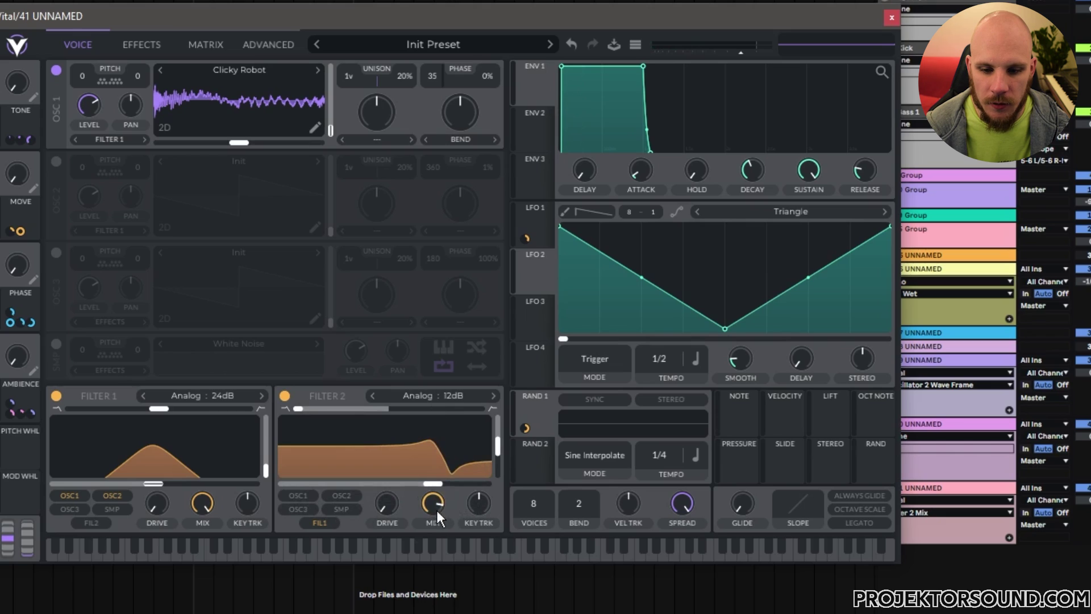
{"action": "left_click", "coordinate": [451, 393]}
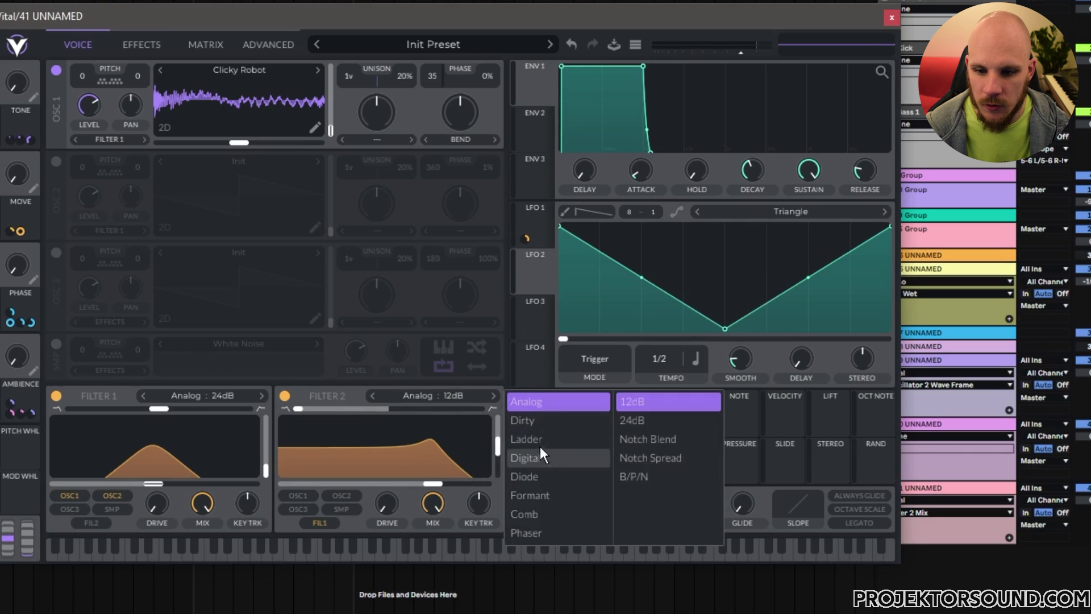
{"action": "left_click", "coordinate": [542, 420]}
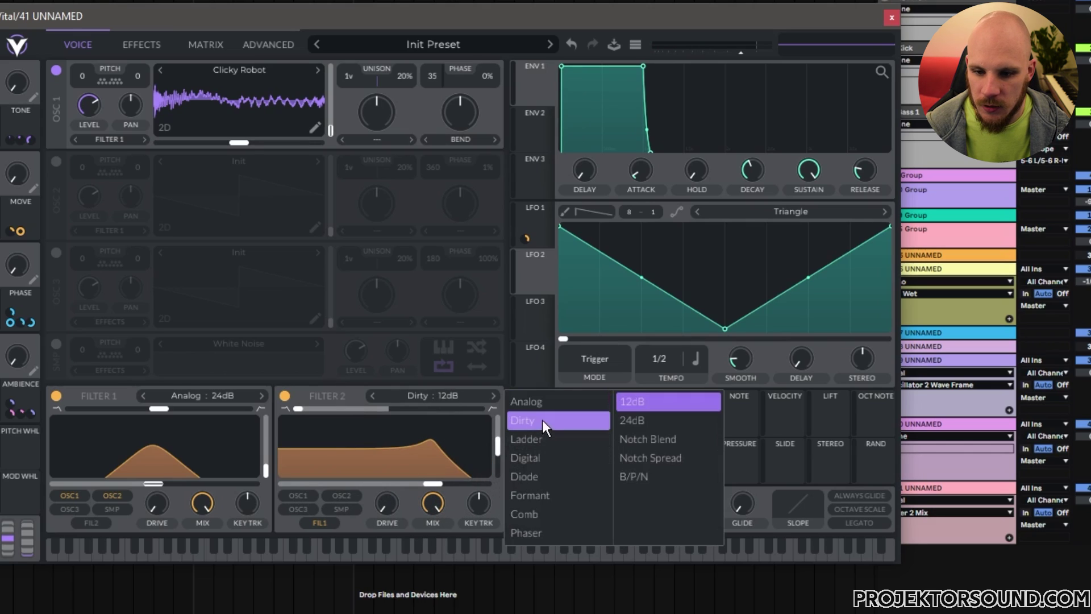
{"action": "left_click", "coordinate": [649, 438]}
{"action": "left_click_drag", "start_coordinate": [395, 416], "coordinate": [343, 411]}
{"action": "left_click", "coordinate": [445, 397]}
{"action": "left_click", "coordinate": [656, 462]}
Reduce Filter 2's mix, raise its resonance and drive, and modulate its cutoff with LFO 2 at 47.99
{"action": "left_click_drag", "start_coordinate": [434, 505], "coordinate": [433, 530]}
{"action": "left_click_drag", "start_coordinate": [489, 452], "coordinate": [502, 438]}
{"action": "left_click_drag", "start_coordinate": [391, 509], "coordinate": [391, 482]}
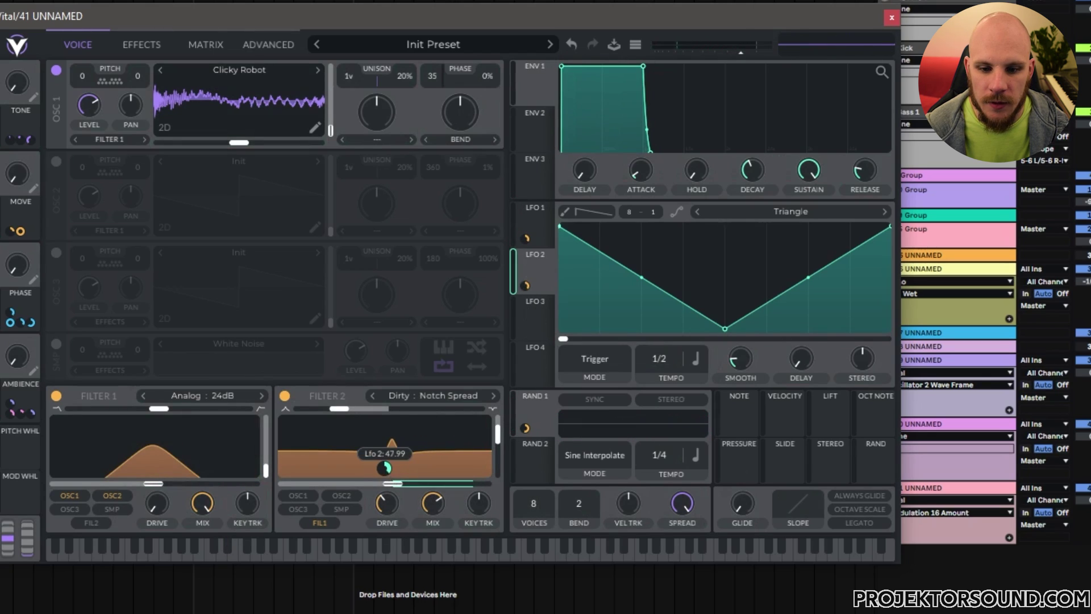
Slow LFO 2 to a tempo of 8/1, switch it to Sync mode and play notes to audition the filter sweep
{"action": "left_click_drag", "start_coordinate": [655, 362], "coordinate": [659, 410]}
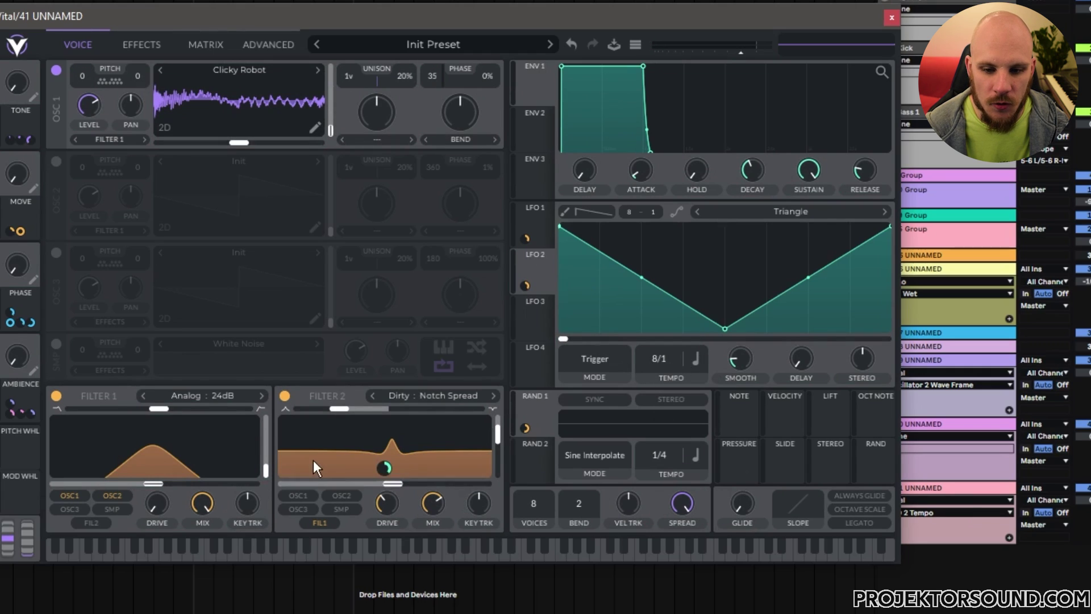
{"action": "key", "text": "a"}
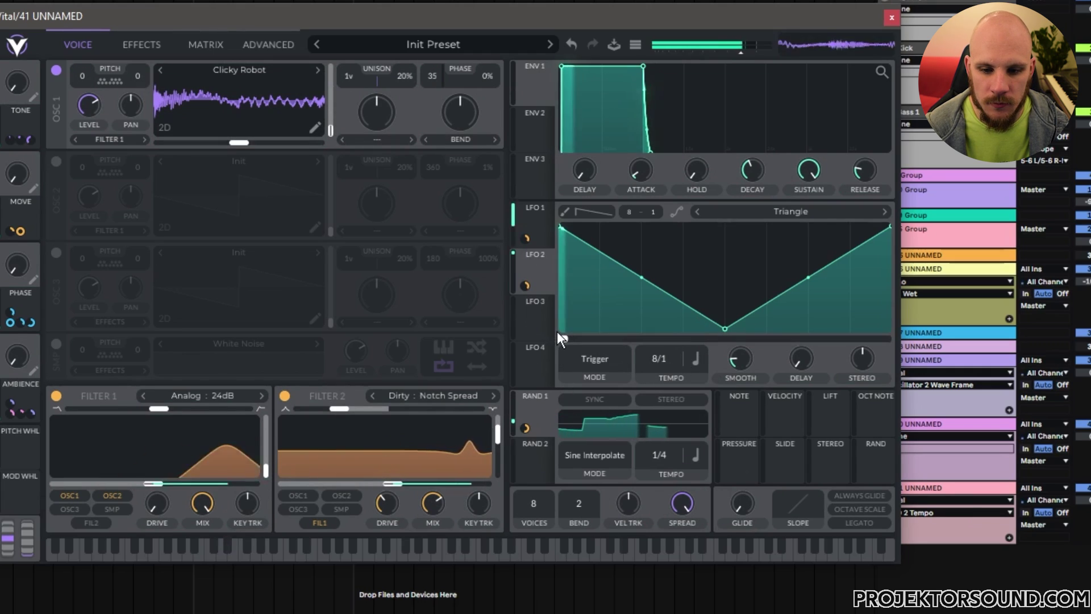
{"action": "left_click", "coordinate": [594, 358]}
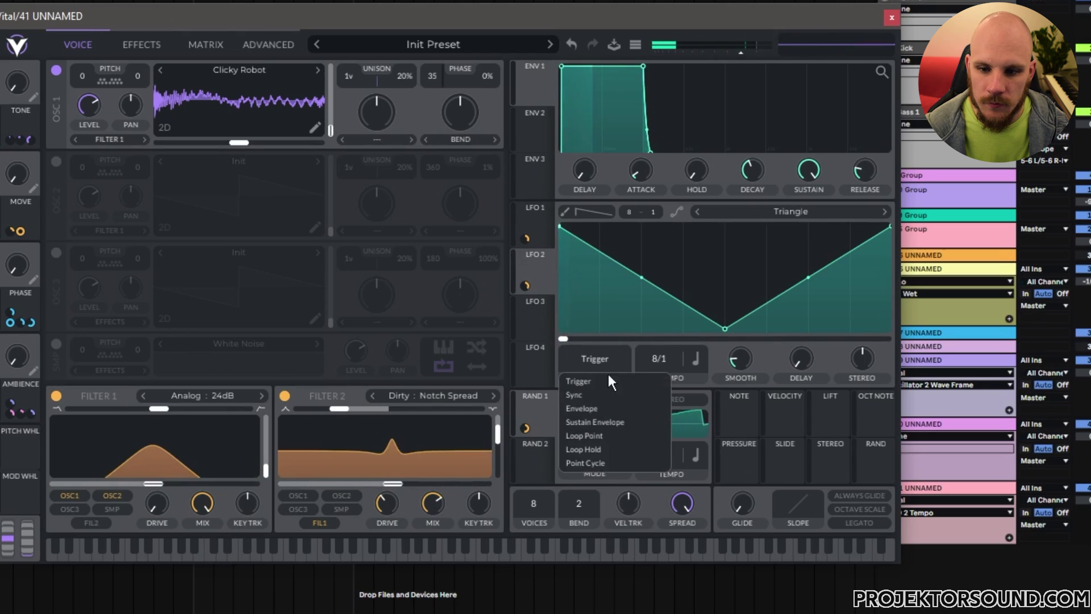
{"action": "left_click", "coordinate": [591, 391]}
{"action": "key", "text": "a"}
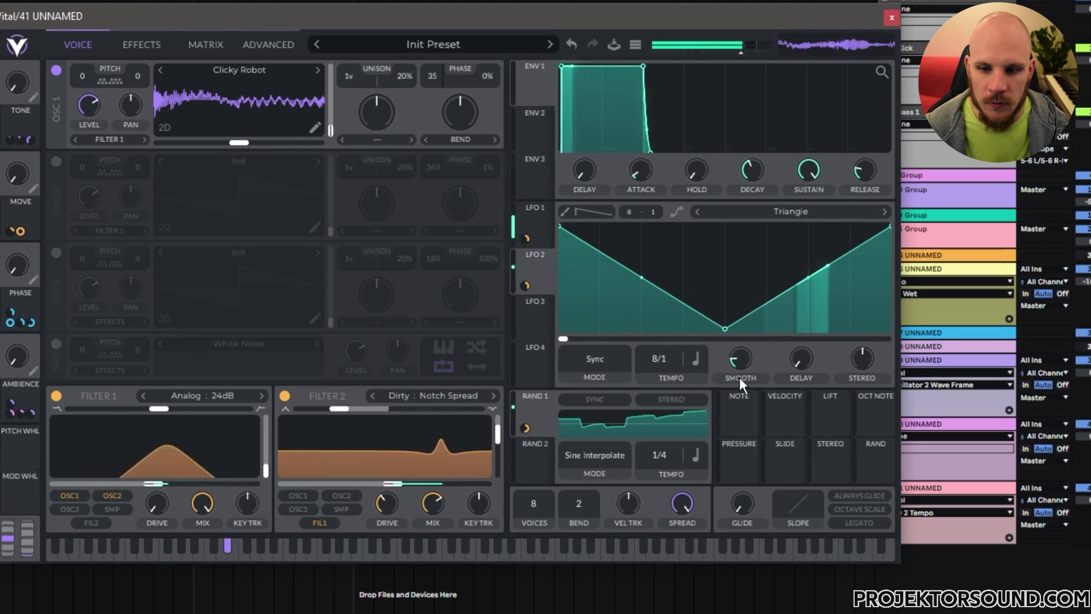
{"action": "key", "text": "a"}
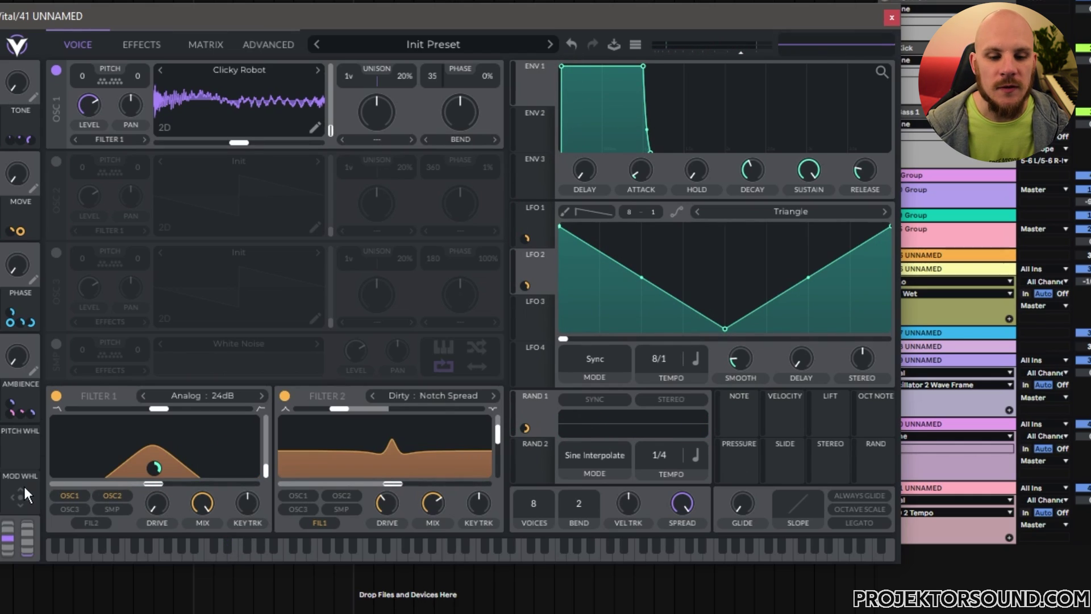
Assign the mod wheel to Filter 2's cutoff and its LFO 2 modulation amount, and bring the LFO 2 amount to zero
{"action": "left_click_drag", "start_coordinate": [18, 487], "coordinate": [384, 467]}
{"action": "left_click_drag", "start_coordinate": [30, 490], "coordinate": [397, 478]}
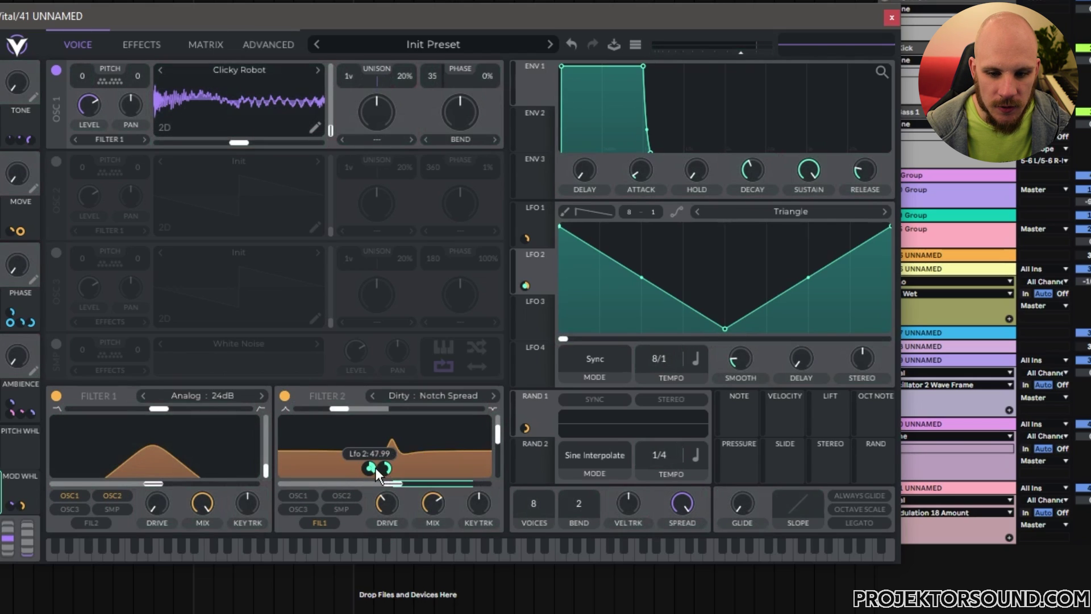
{"action": "right_click", "coordinate": [375, 467]}
{"action": "left_click", "coordinate": [406, 459]}
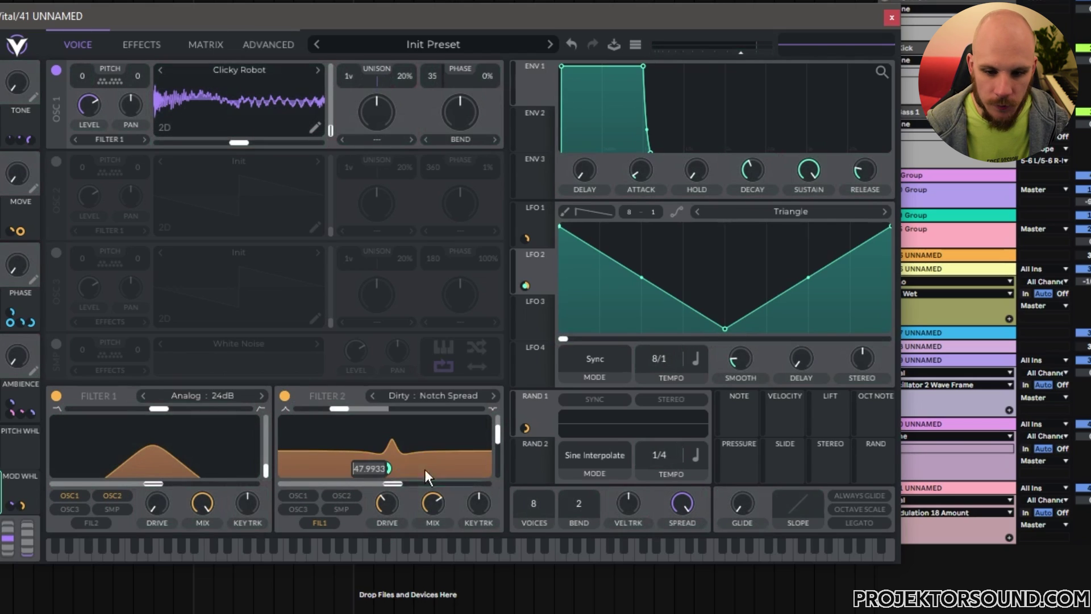
{"action": "left_click", "coordinate": [430, 466]}
{"action": "right_click", "coordinate": [392, 468]}
{"action": "left_click", "coordinate": [438, 456]}
{"action": "key", "text": "Return"}
Reshape the remap curve of the mod wheel's Modulation 16 Amount routing to start at maximum and drop immediately to flat zero
{"action": "left_click", "coordinate": [207, 47]}
{"action": "scroll", "coordinate": [100, 338], "scroll_direction": "down", "scroll_amount": 5}
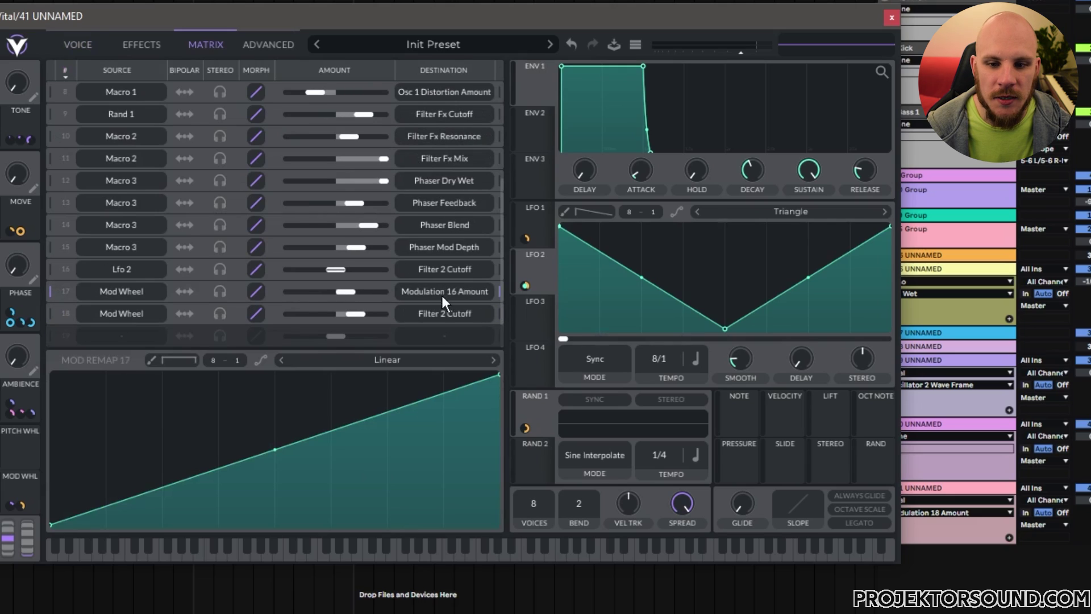
{"action": "left_click_drag", "start_coordinate": [51, 520], "coordinate": [37, 368]}
{"action": "double_click", "coordinate": [95, 425]}
{"action": "left_click_drag", "start_coordinate": [95, 425], "coordinate": [47, 526]}
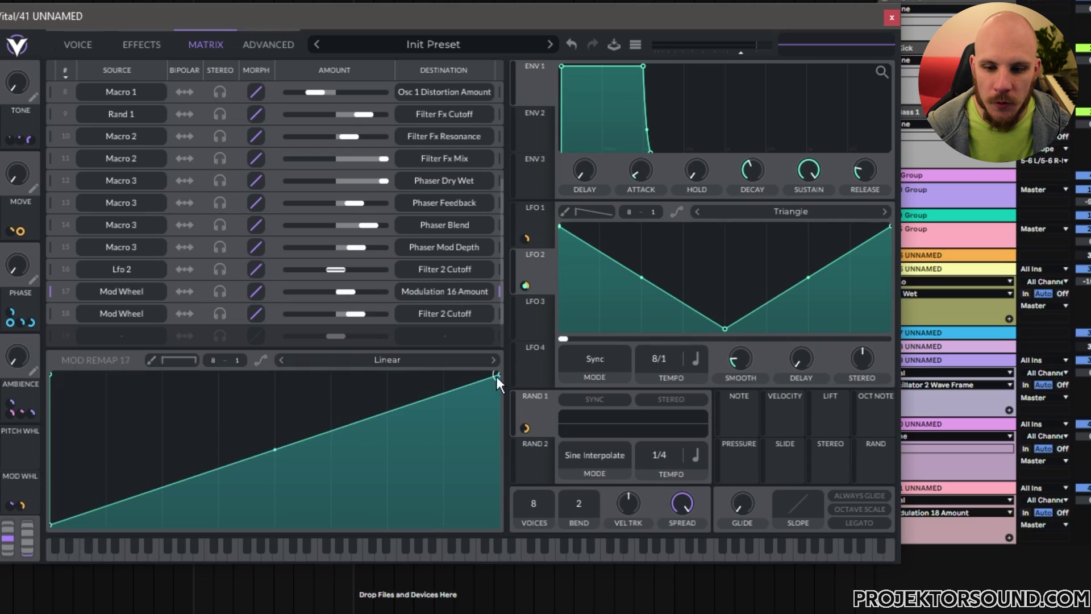
{"action": "left_click_drag", "start_coordinate": [496, 375], "coordinate": [498, 524]}
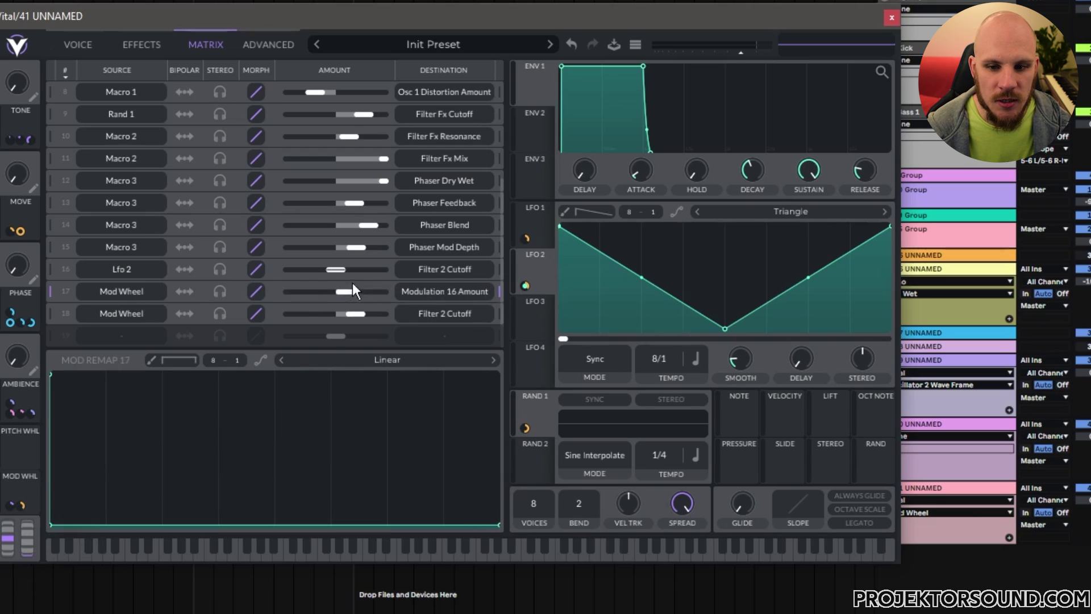
Inspect the remap curve of the mod wheel's Filter 2 Cutoff routing and audition the mod wheel, returning it to zero
{"action": "left_click", "coordinate": [56, 315]}
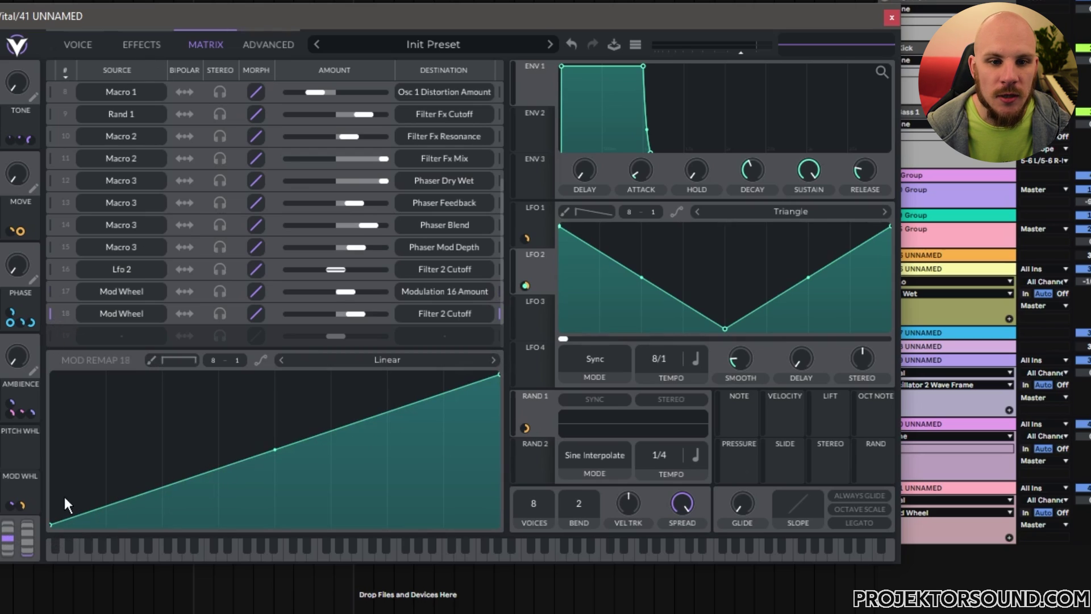
{"action": "left_click", "coordinate": [90, 45]}
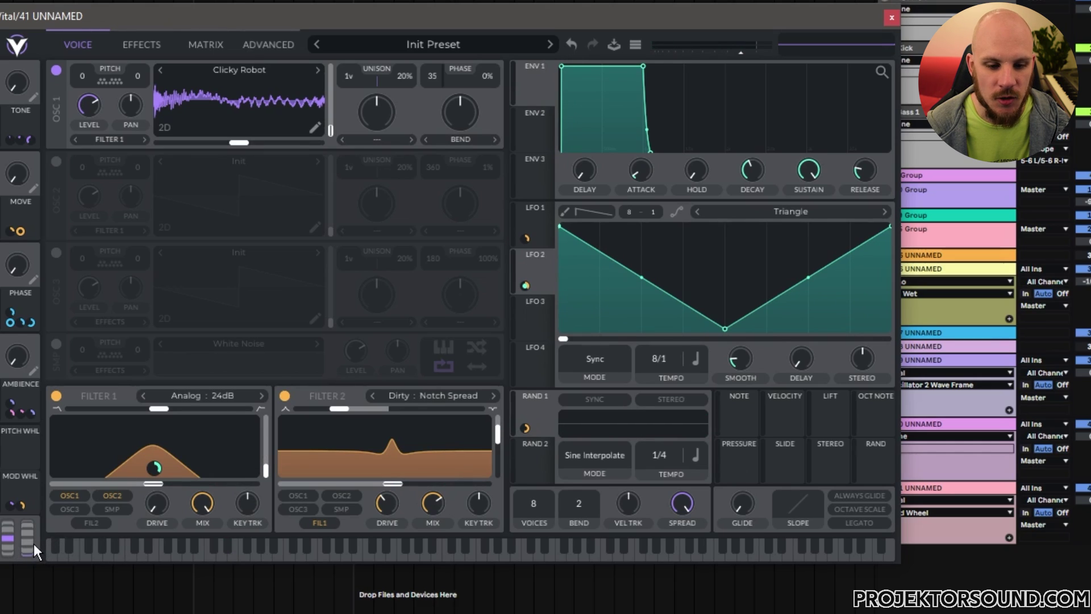
{"action": "left_click_drag", "start_coordinate": [29, 547], "coordinate": [30, 587]}
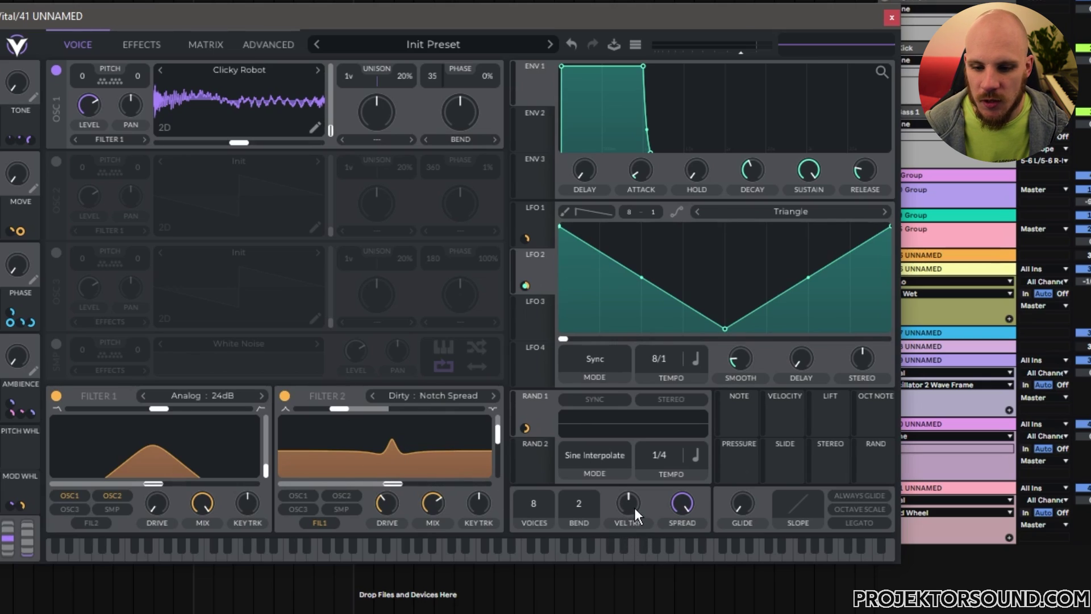
Raise velocity tracking to maximum, set the pitch bend range to 12 and reduce the voices to 1
{"action": "left_click_drag", "start_coordinate": [634, 507], "coordinate": [683, 301]}
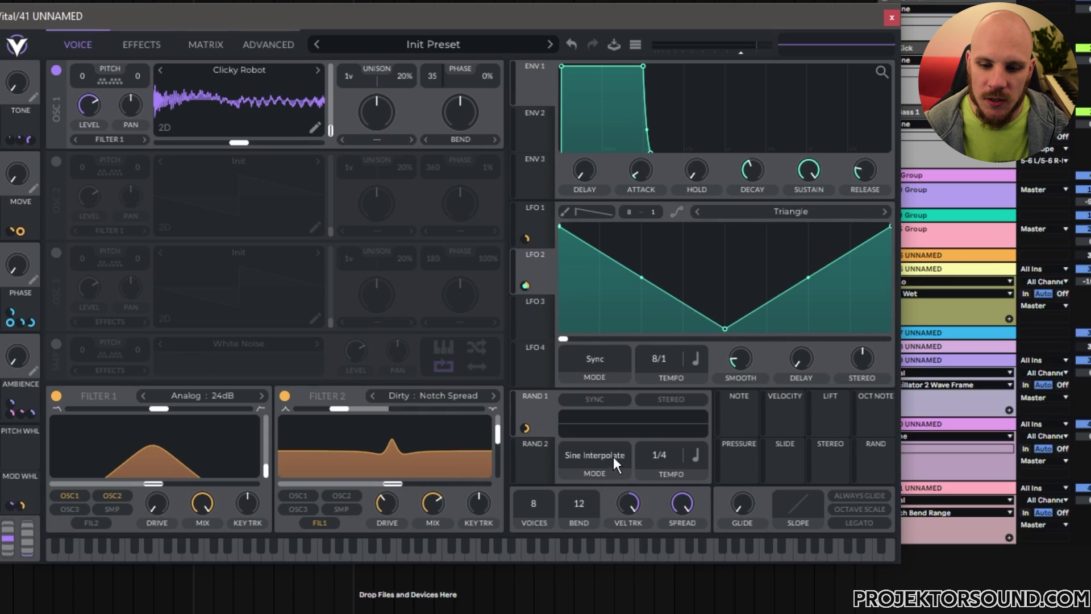
{"action": "left_click_drag", "start_coordinate": [532, 503], "coordinate": [527, 553]}
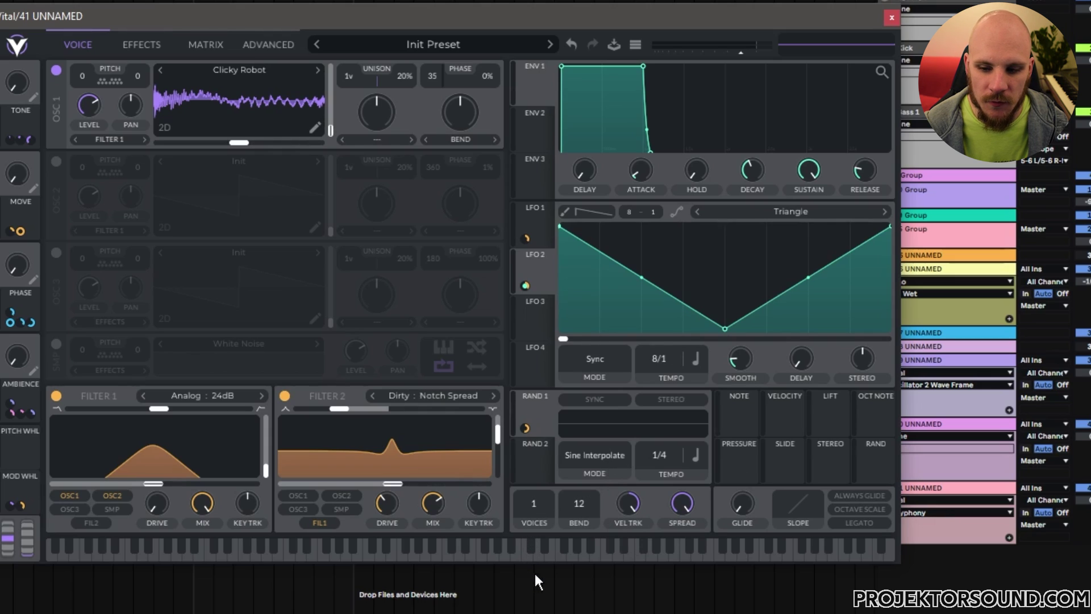
Turn on Always Glide and Legato, and fine-tune the glide time around 0.040 seconds
{"action": "left_click", "coordinate": [859, 495]}
{"action": "left_click", "coordinate": [859, 522]}
{"action": "mouse_move", "coordinate": [741, 507]}
{"action": "left_mouse_down"}
{"action": "mouse_move", "coordinate": [755, 475]}
{"action": "mouse_move", "coordinate": [744, 510]}
{"action": "left_mouse_up"}
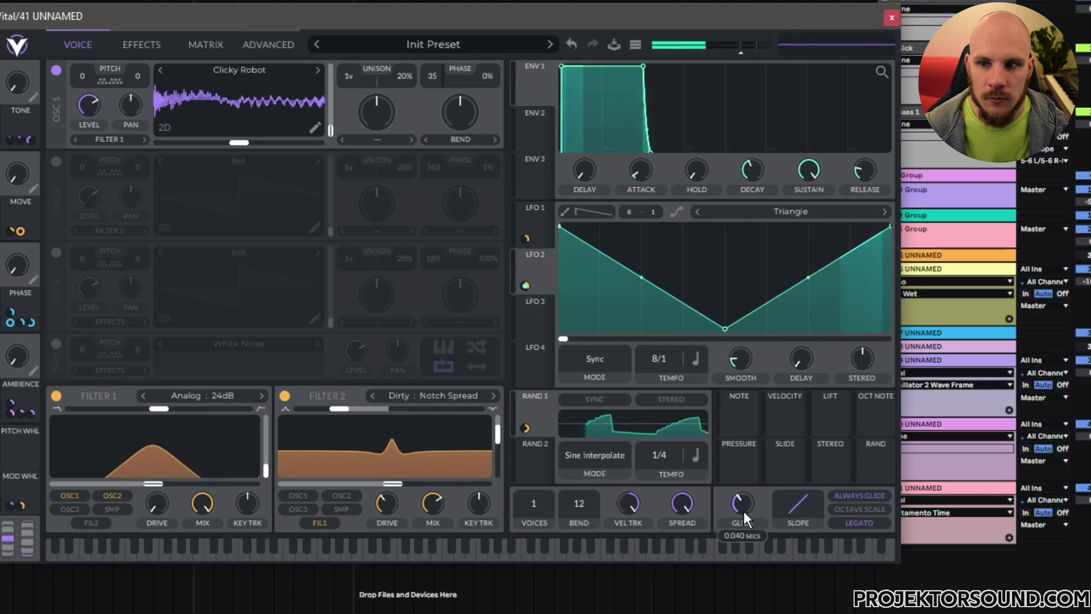
{"action": "mouse_move", "coordinate": [743, 510]}
{"action": "left_mouse_down"}
{"action": "mouse_move", "coordinate": [751, 496]}
{"action": "mouse_move", "coordinate": [747, 505]}
{"action": "left_mouse_up"}
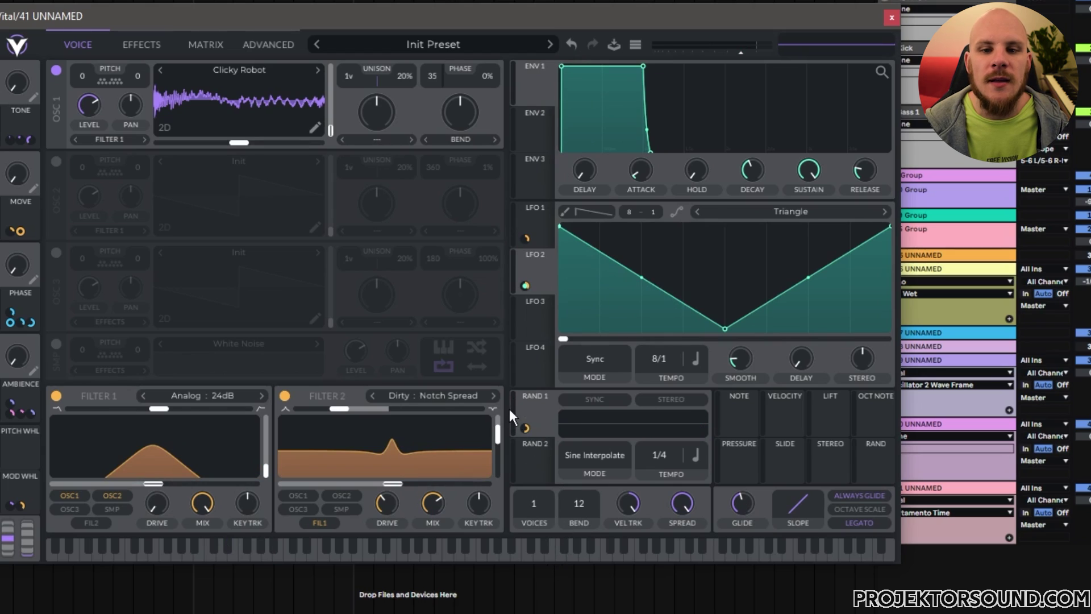
Save the preset as "[LEAD] Filtered FM" in the Lead style with the comment "Modwheel = Fast Filter"
{"action": "left_click", "coordinate": [621, 50]}
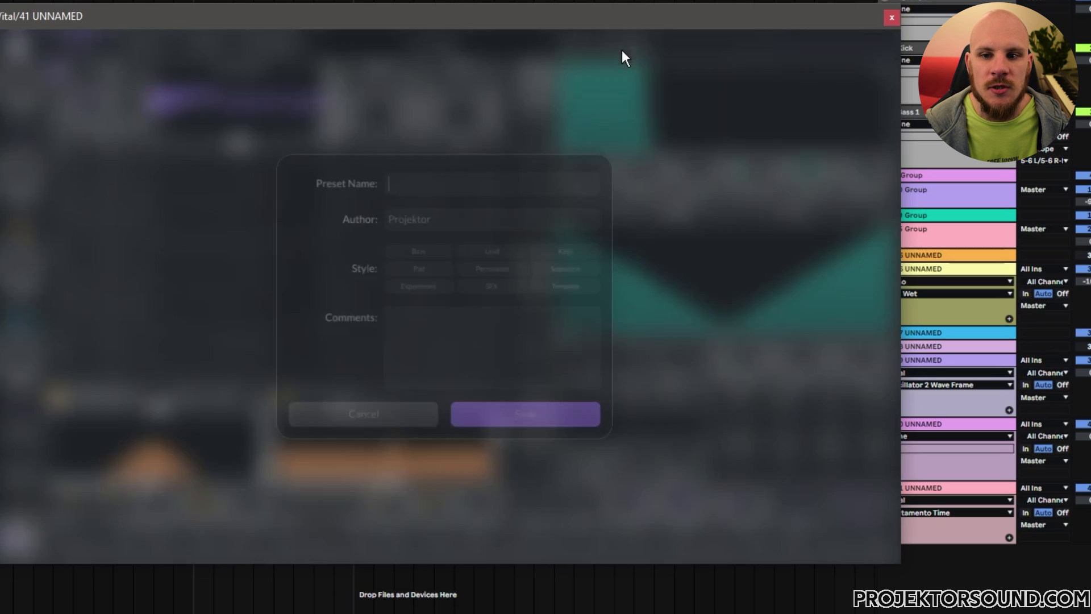
{"action": "type", "text": "[LEAD] Filtered FM"}
{"action": "left_click", "coordinate": [493, 250]}
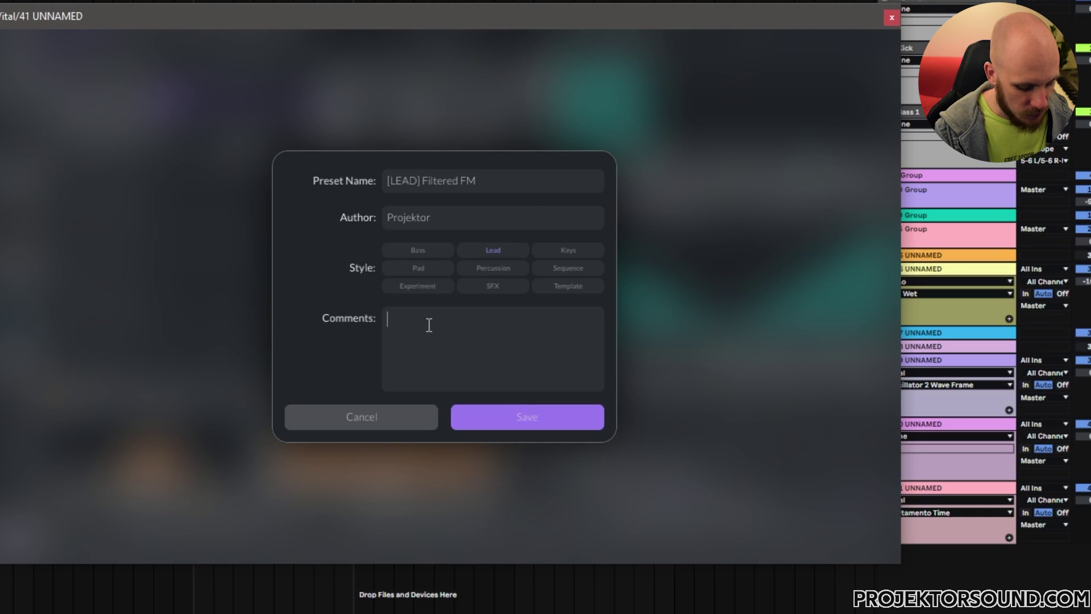
{"action": "type", "text": "Modwheel = Fast Filter"}
{"action": "left_click", "coordinate": [526, 418]}
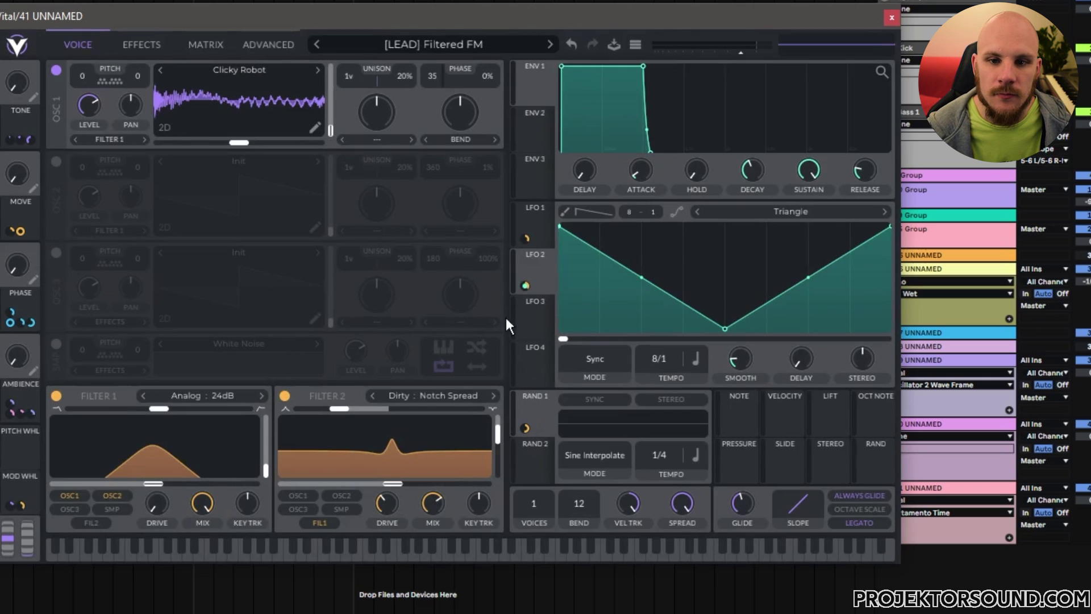